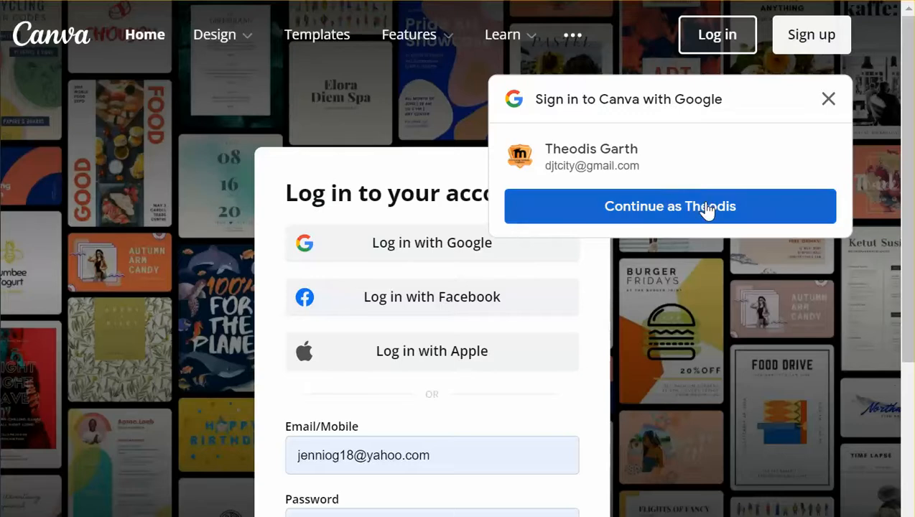
- Sign in with the suggested Google account and look through all existing designs
click(760, 206)
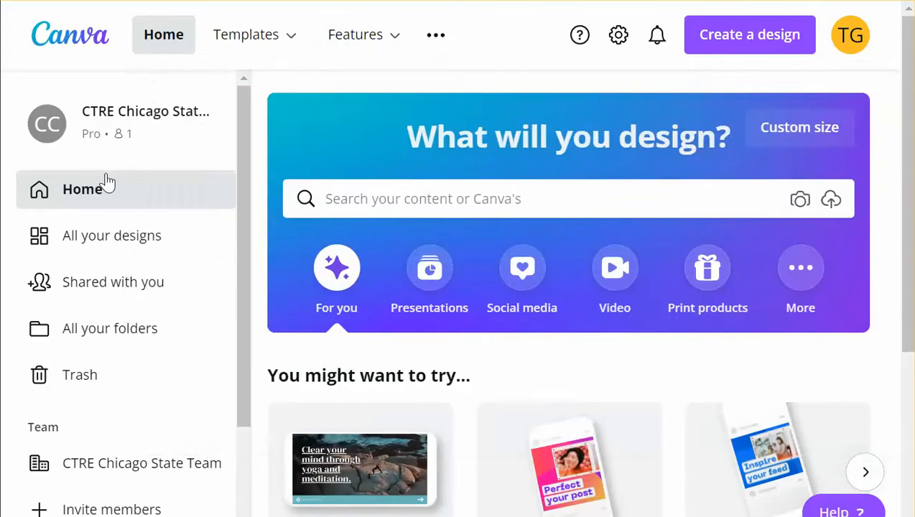
scroll(97, 205, down, 2)
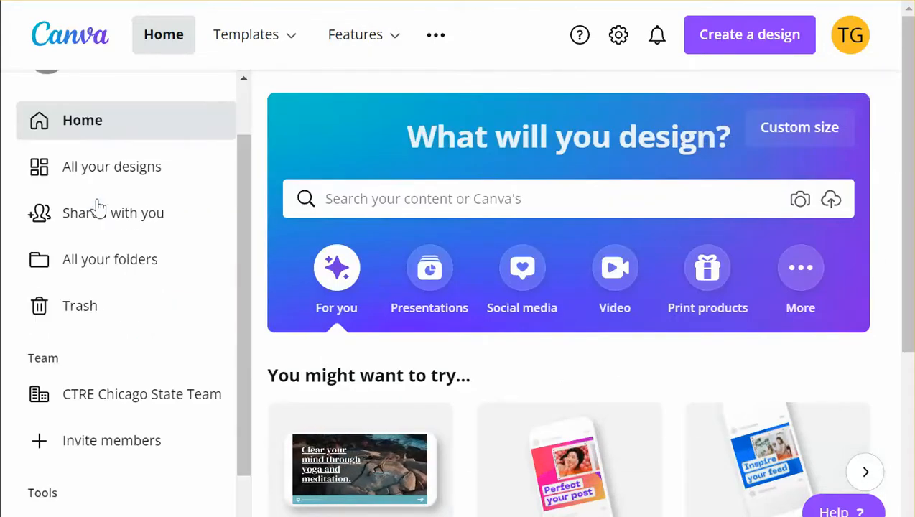
click(92, 163)
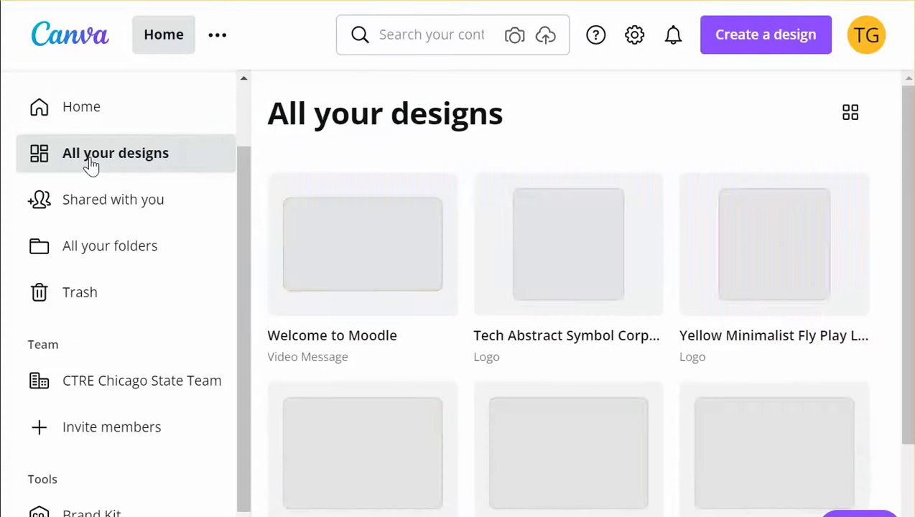
mouse_move(358, 269)
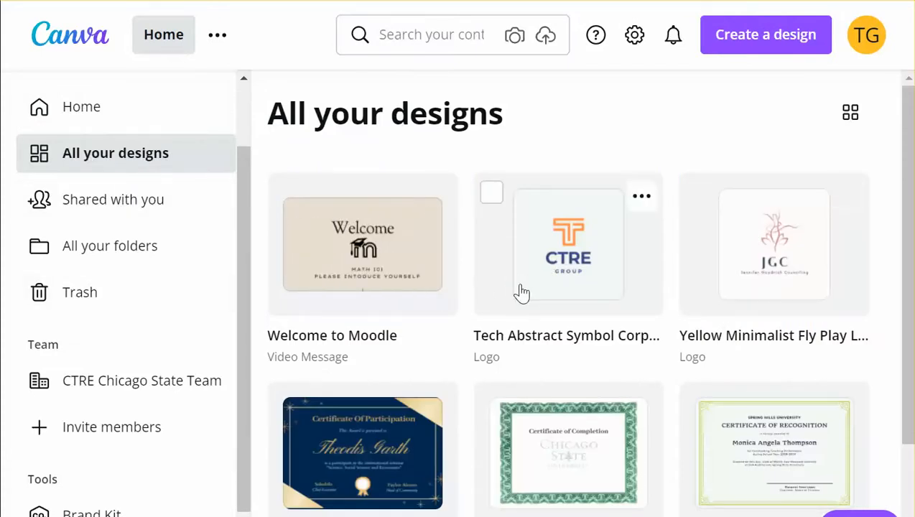
scroll(477, 322, down, 2)
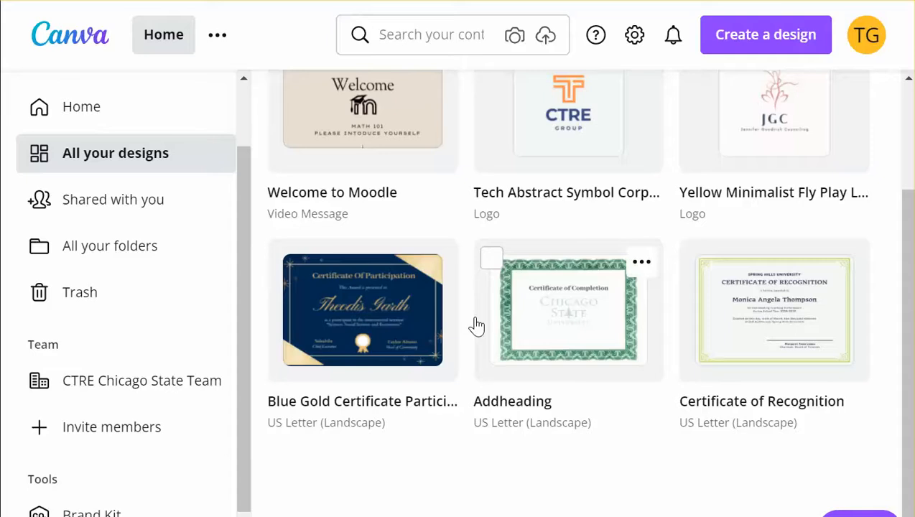
scroll(477, 323, up, 2)
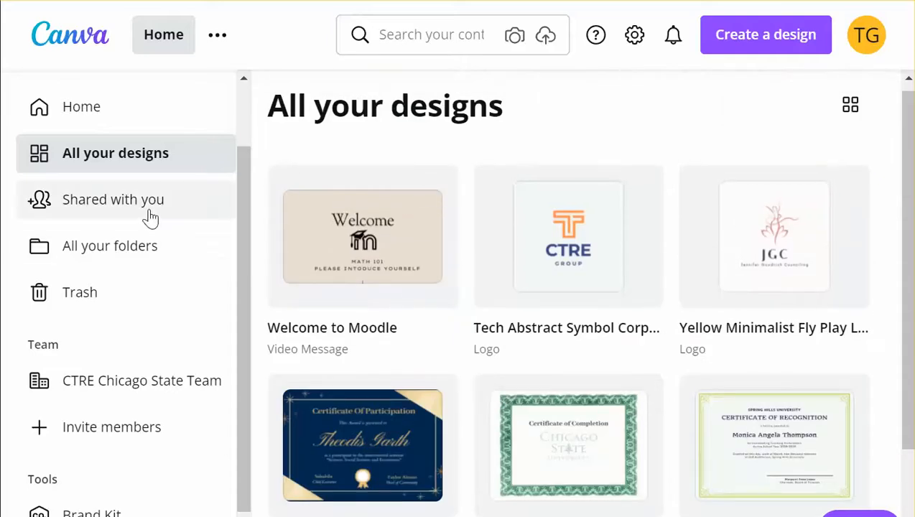
- View the designs shared with the account and the list of folders
click(150, 217)
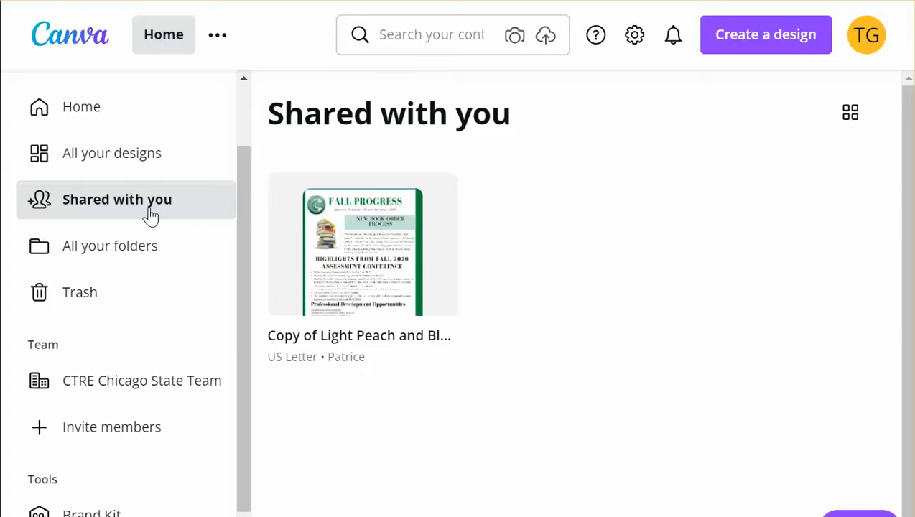
click(144, 259)
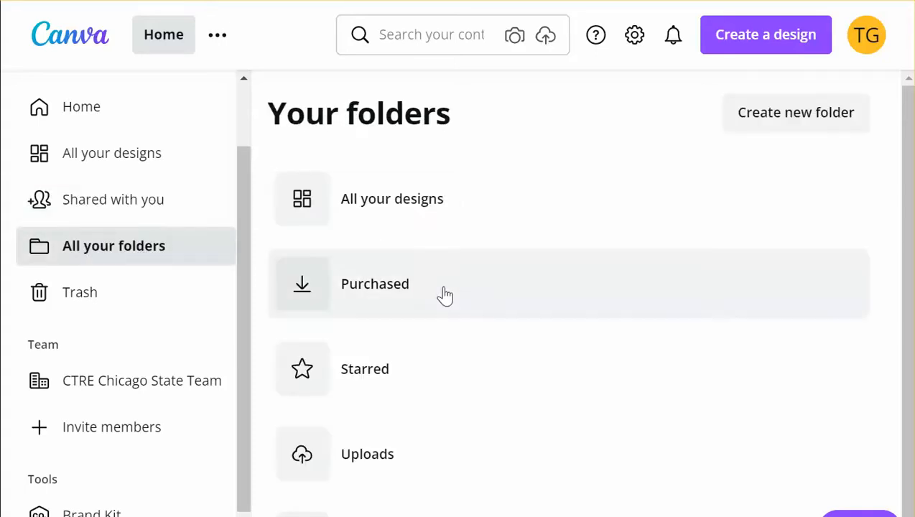
scroll(445, 295, down, 1)
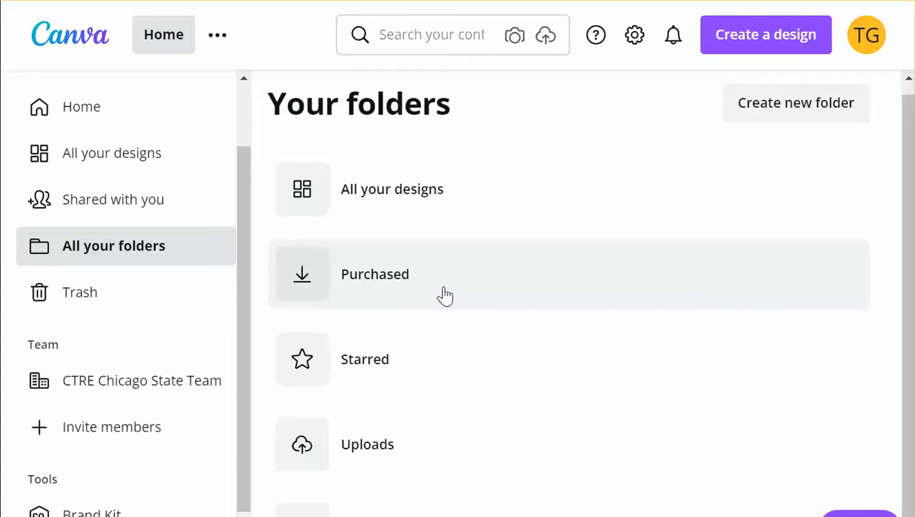
- Look at the trash and the CTRE Chicago State Team page with its shared designs section
click(119, 291)
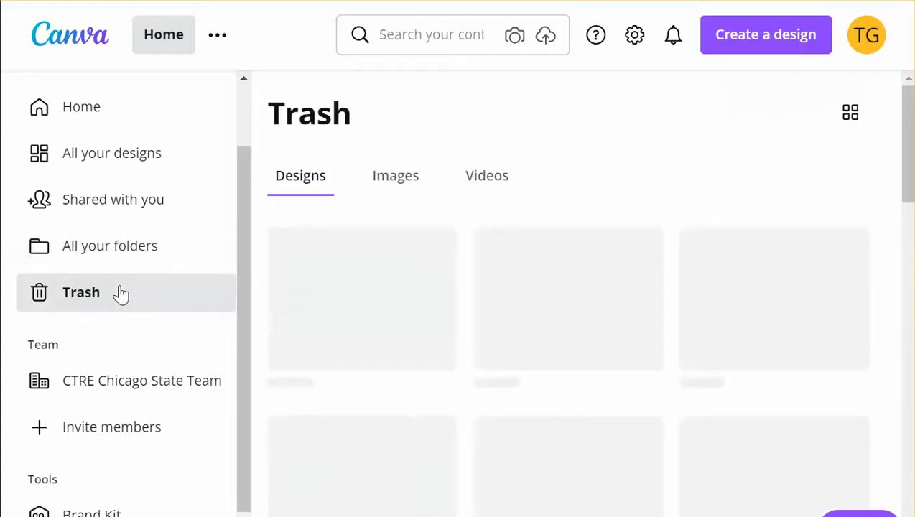
scroll(129, 317, down, 1)
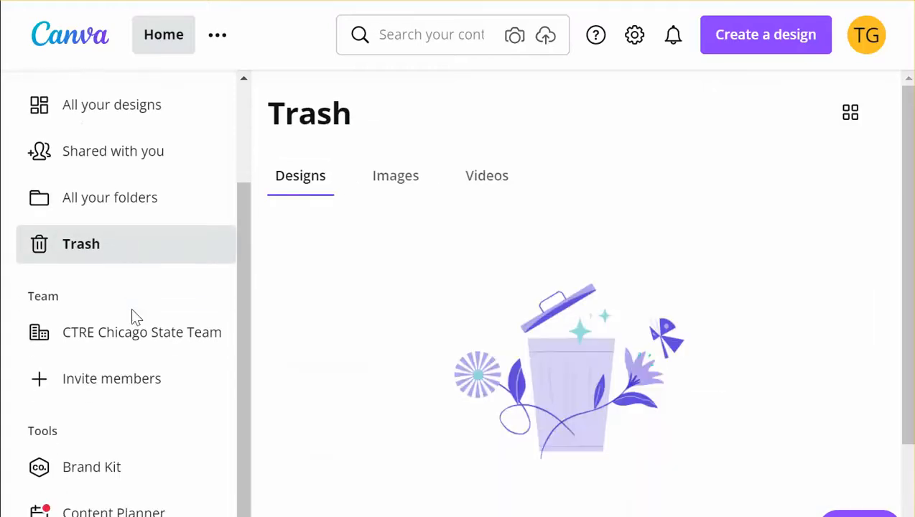
click(102, 352)
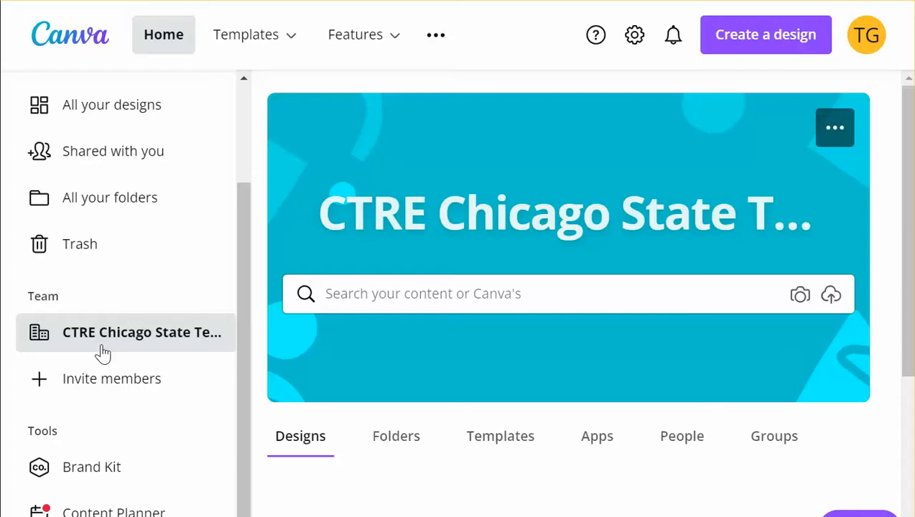
scroll(392, 322, down, 3)
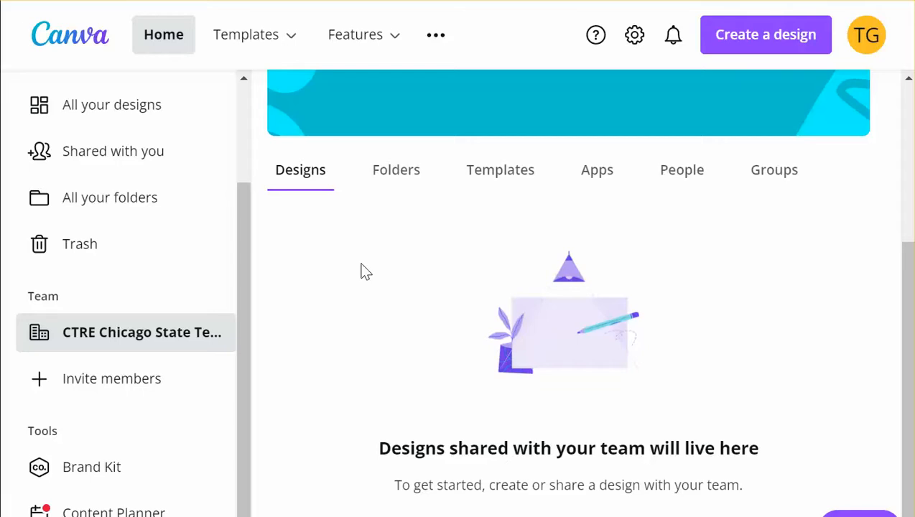
scroll(470, 342, down, 1)
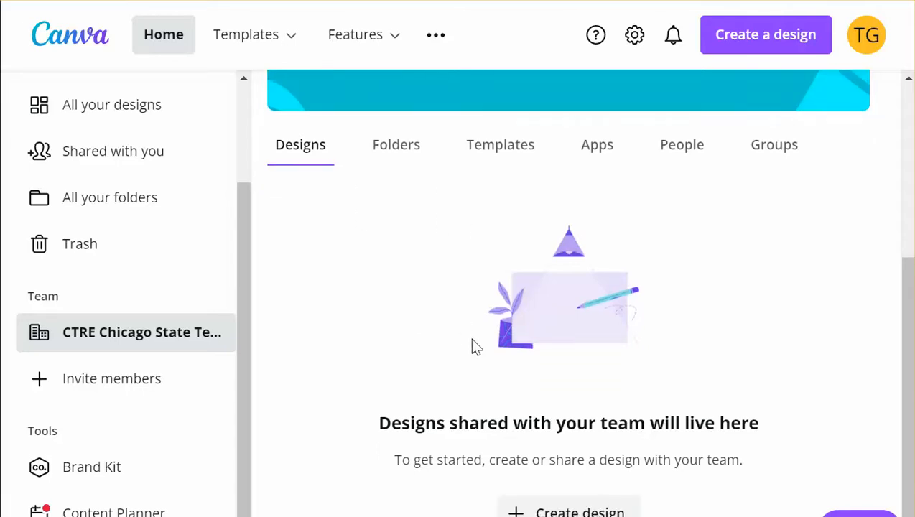
scroll(472, 342, up, 1)
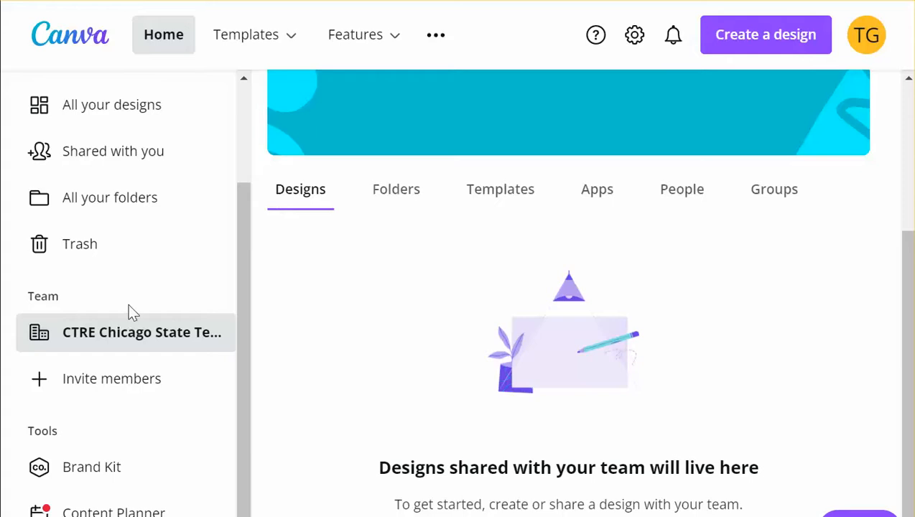
scroll(126, 311, up, 2)
- Return to the home page and examine the design type suggestions and the full range of template categories
click(111, 201)
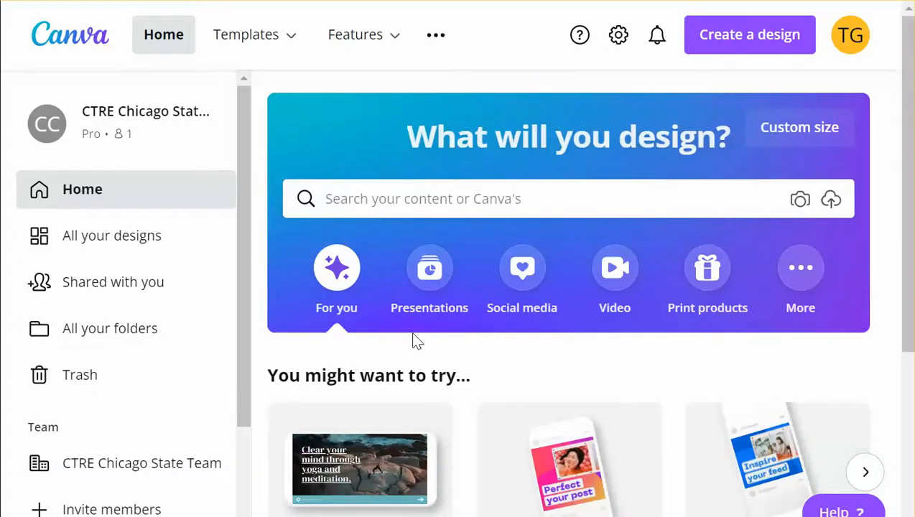
click(456, 199)
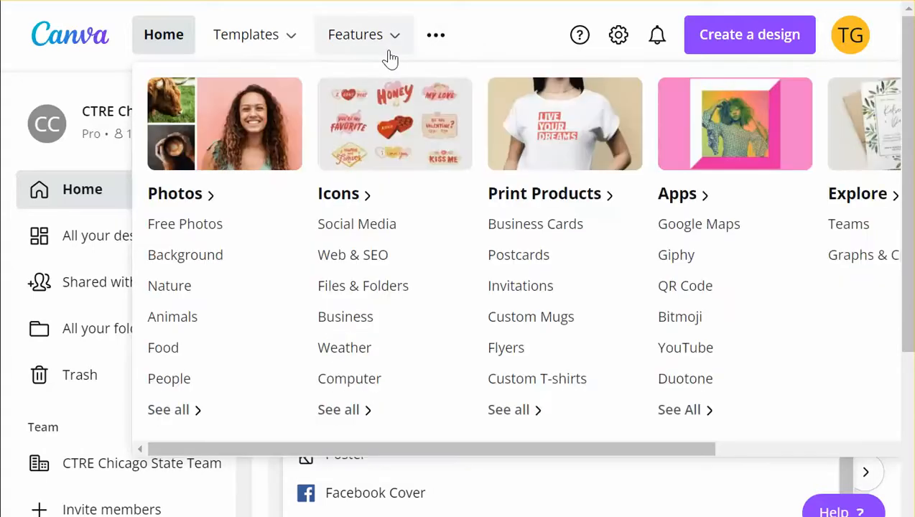
mouse_move(261, 41)
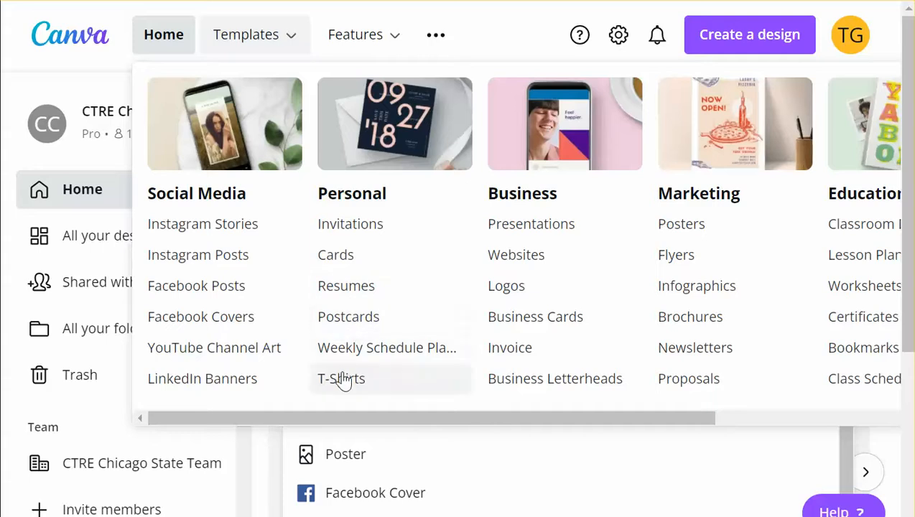
scroll(474, 329, right, 3)
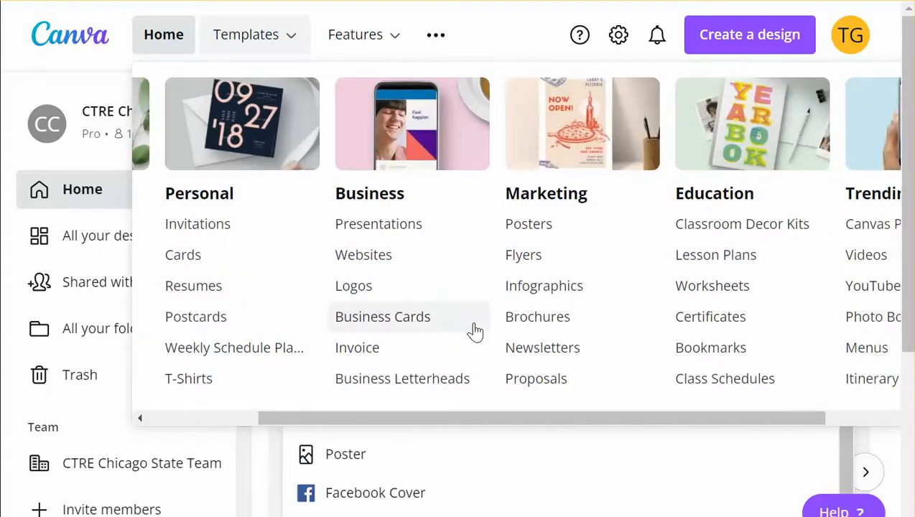
scroll(474, 331, right, 1)
scroll(475, 330, right, 2)
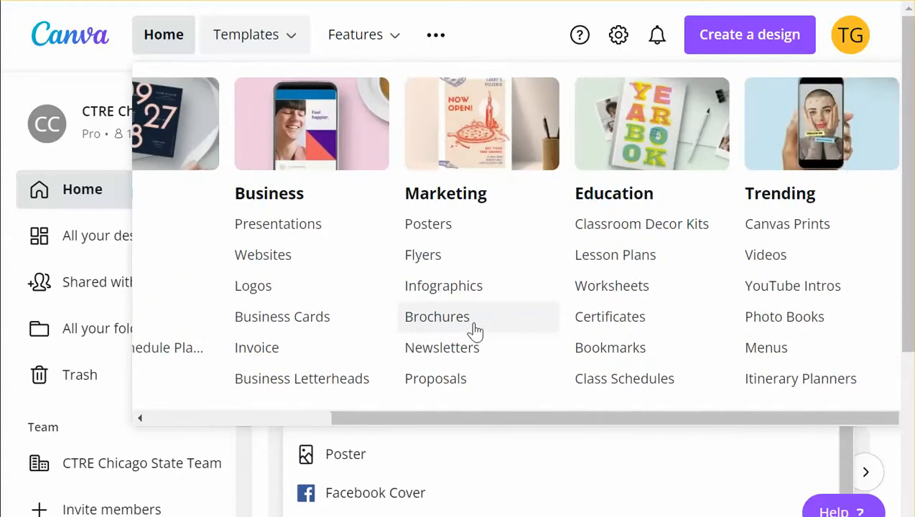
scroll(474, 331, right, 1)
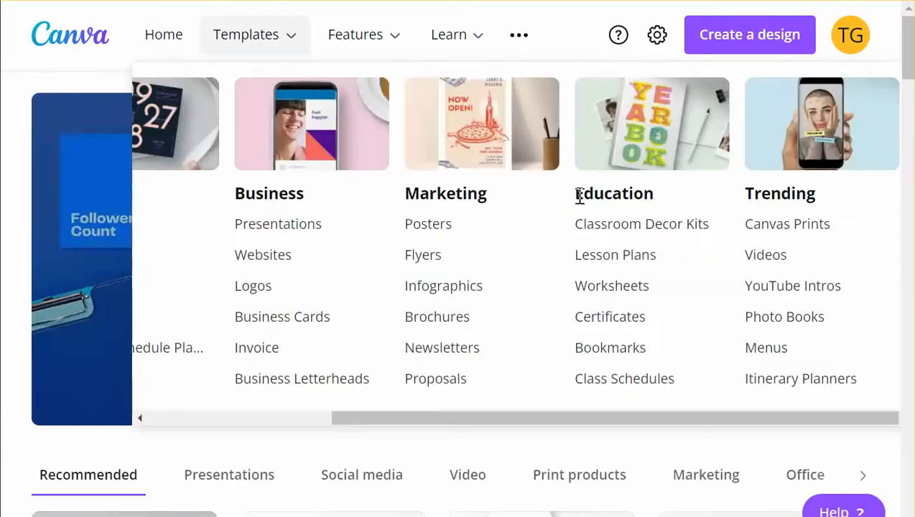
- Browse the Classroom Decor Kits templates under Education and open the Playful Nature Classroom Rules Poster
click(612, 229)
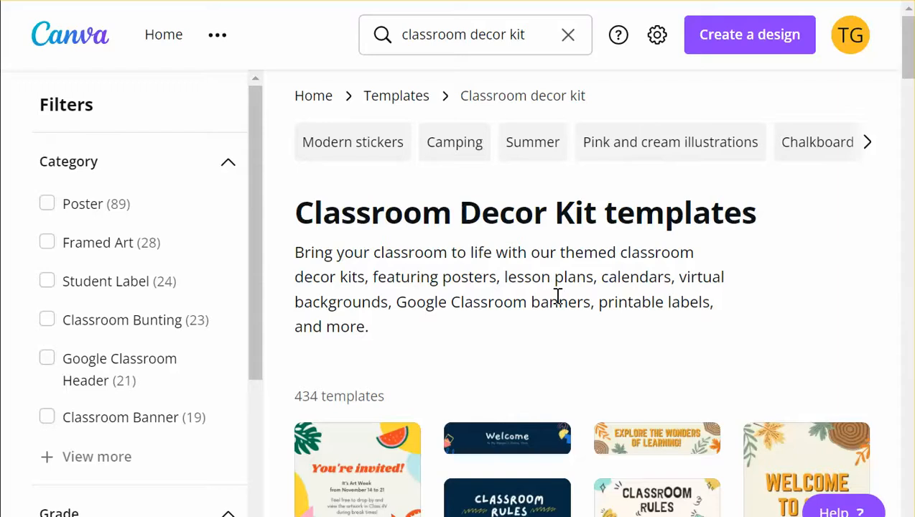
scroll(559, 300, down, 1)
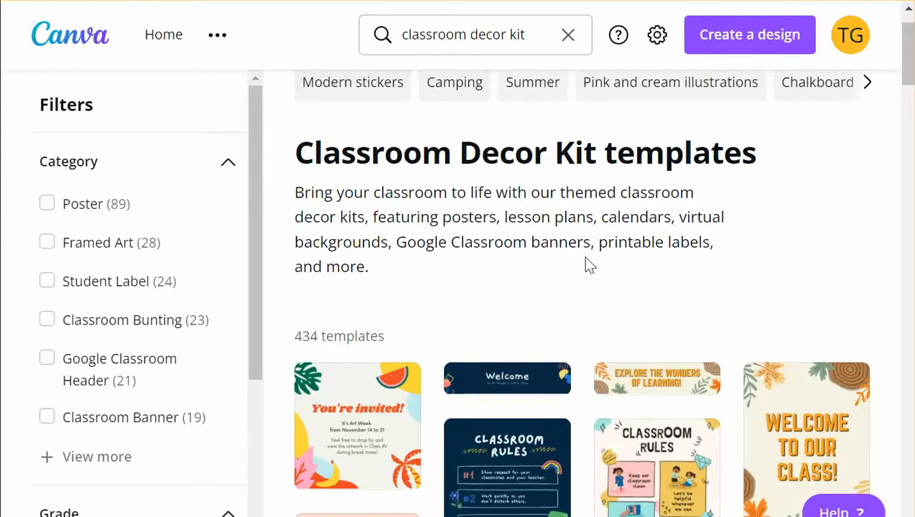
scroll(586, 261, down, 3)
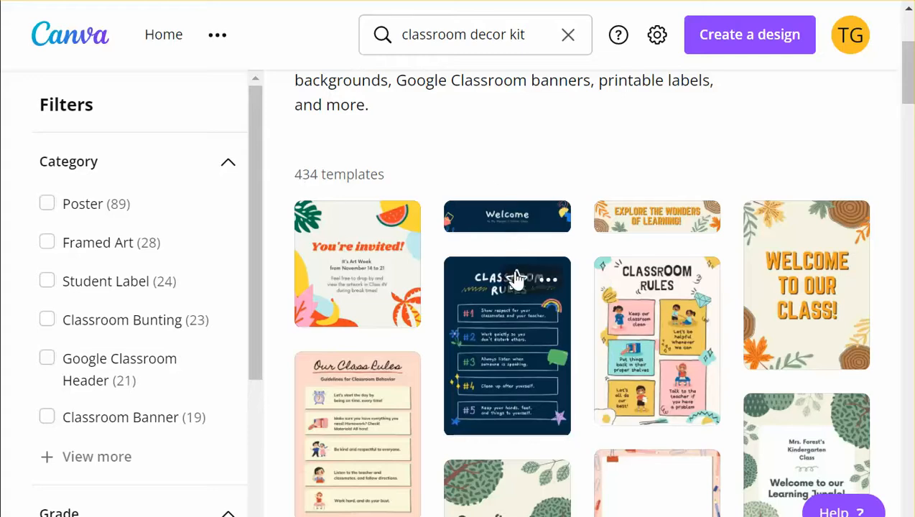
scroll(518, 278, down, 2)
scroll(517, 279, down, 3)
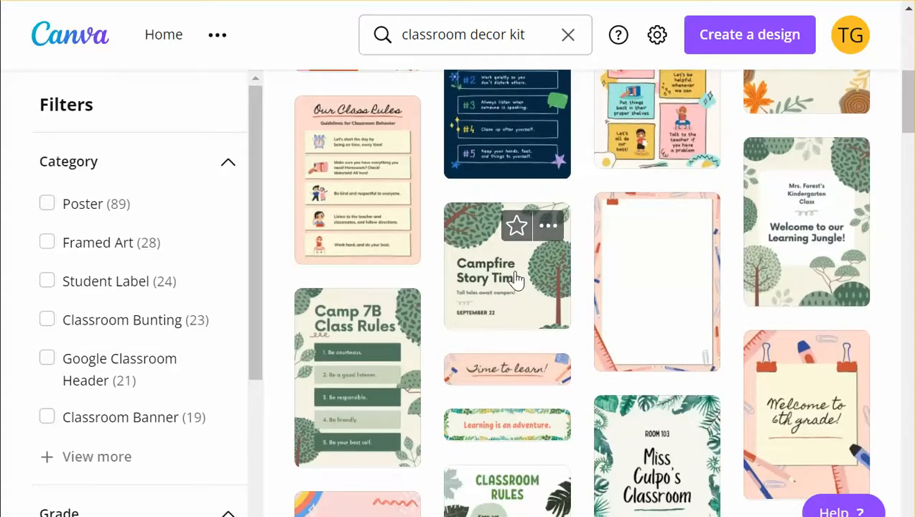
scroll(517, 279, up, 5)
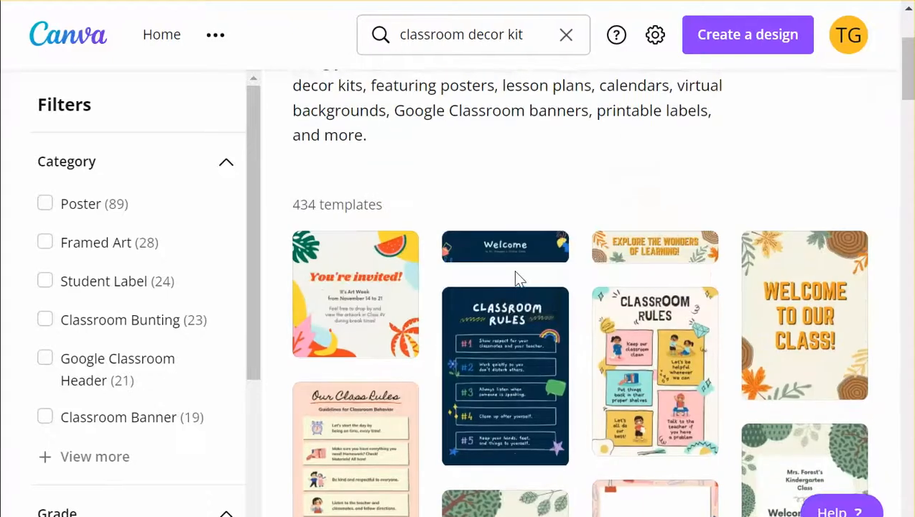
scroll(517, 279, down, 3)
scroll(518, 280, down, 7)
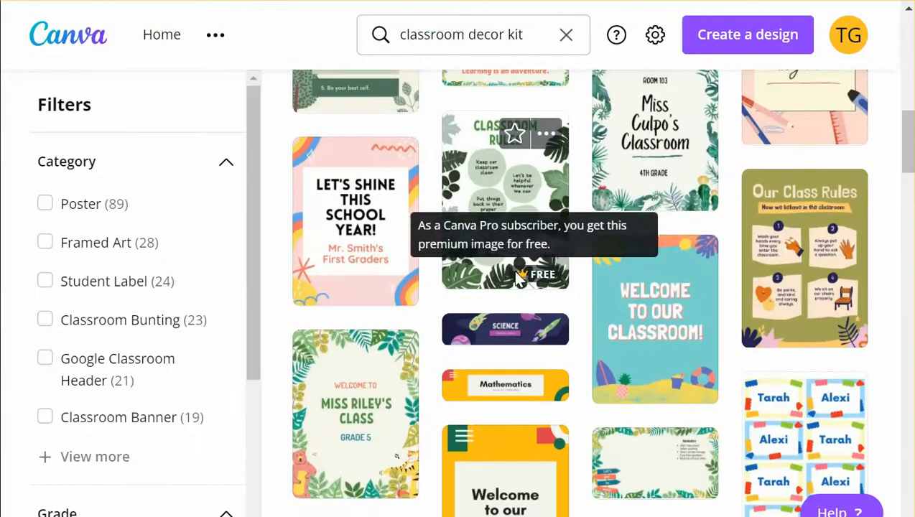
click(806, 250)
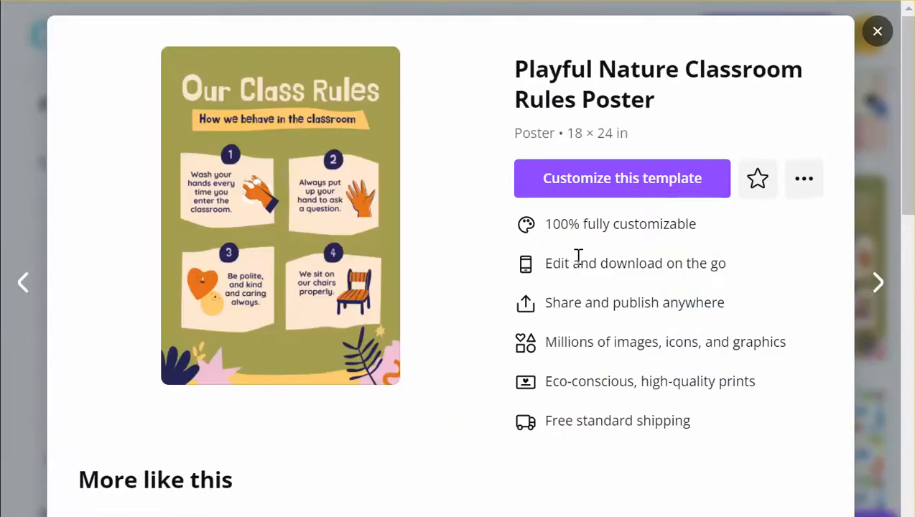
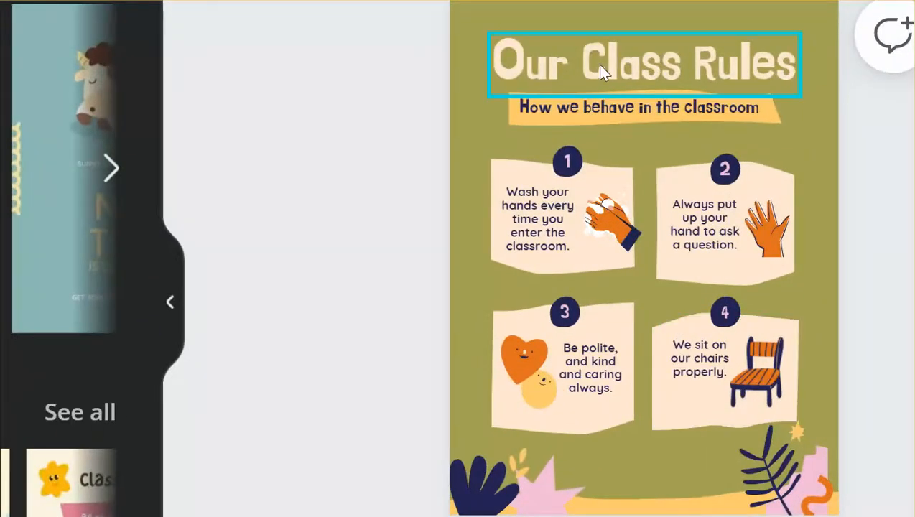
- Replace the poster title with "Math 1200.01 Rules" and shrink it to fit on one line above the subtitle banner
double_click(588, 80)
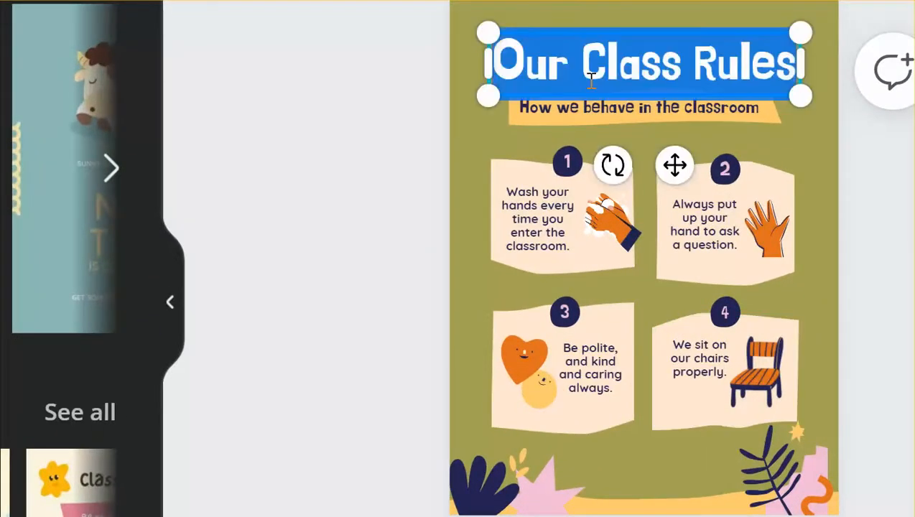
click(591, 81)
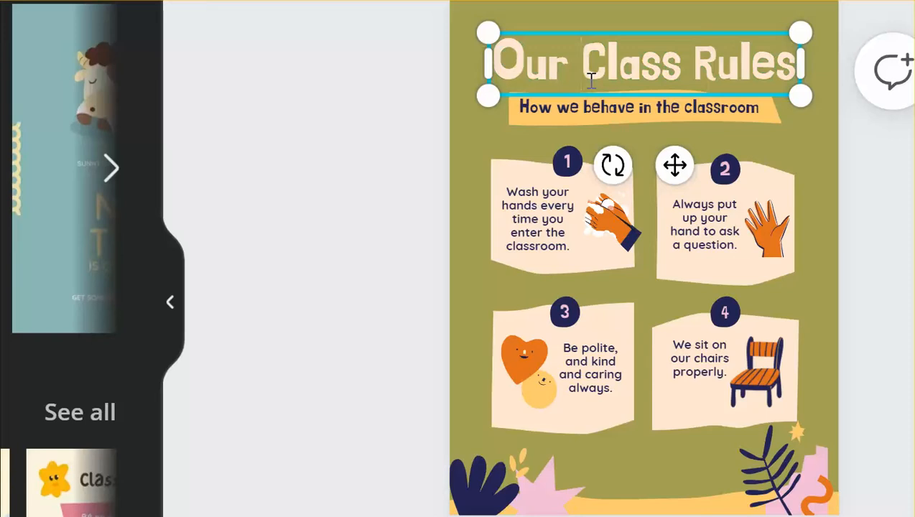
triple_click(591, 81)
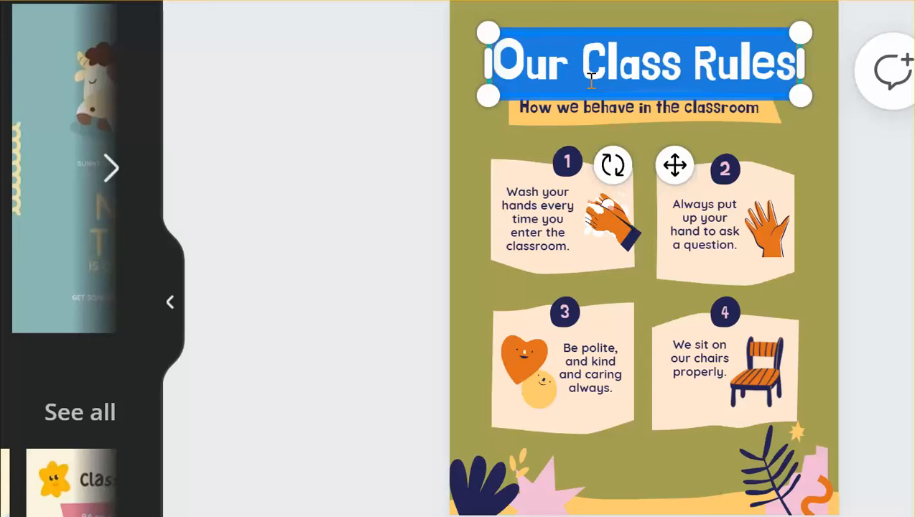
text(Math 1)
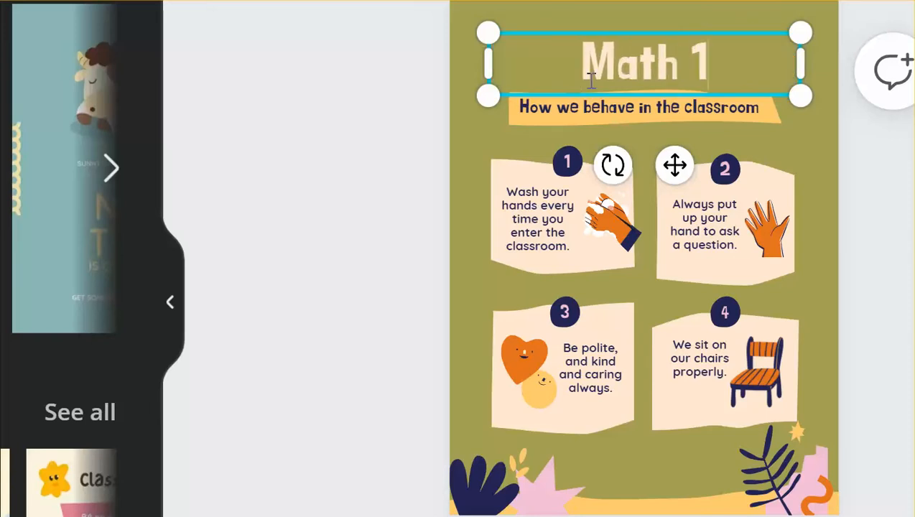
text(200)
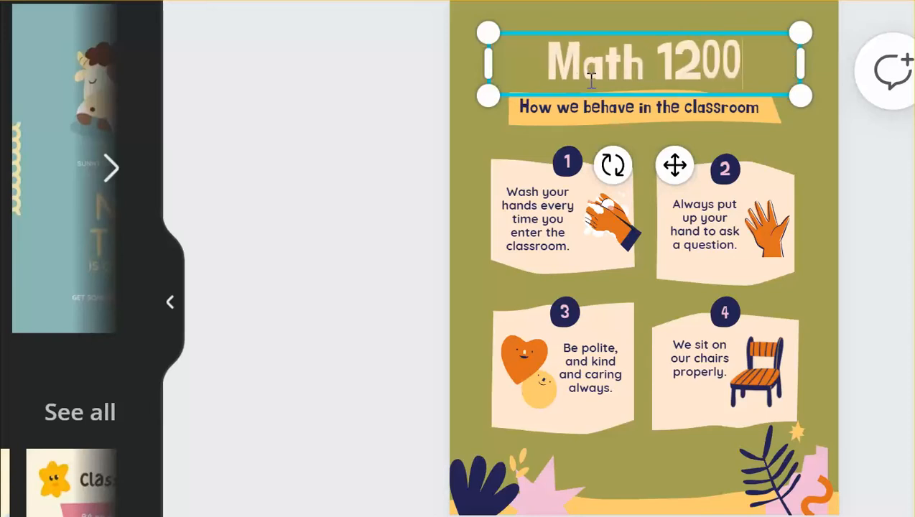
text(.01)
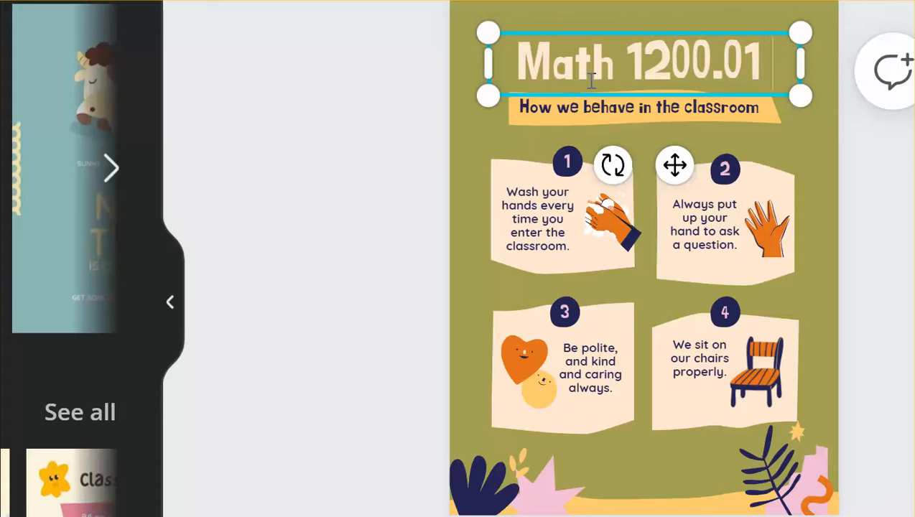
key(Return)
text(Rules)
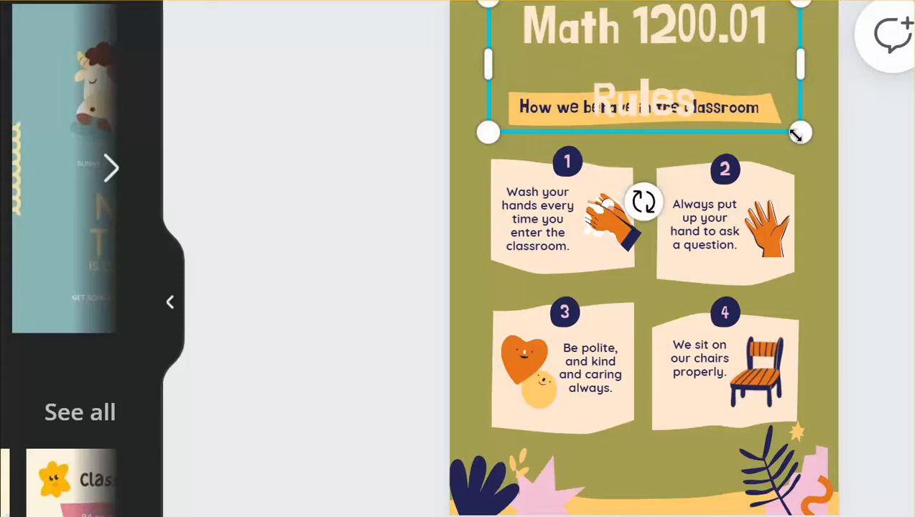
drag(796, 135, 803, 32)
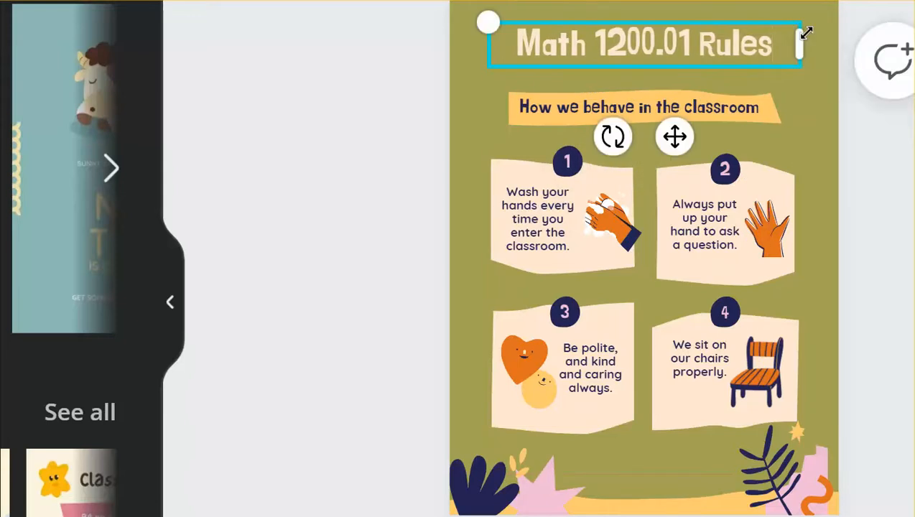
- Replace the subtitle in the yellow banner with "Math 101 Rules for Online Success"
click(650, 104)
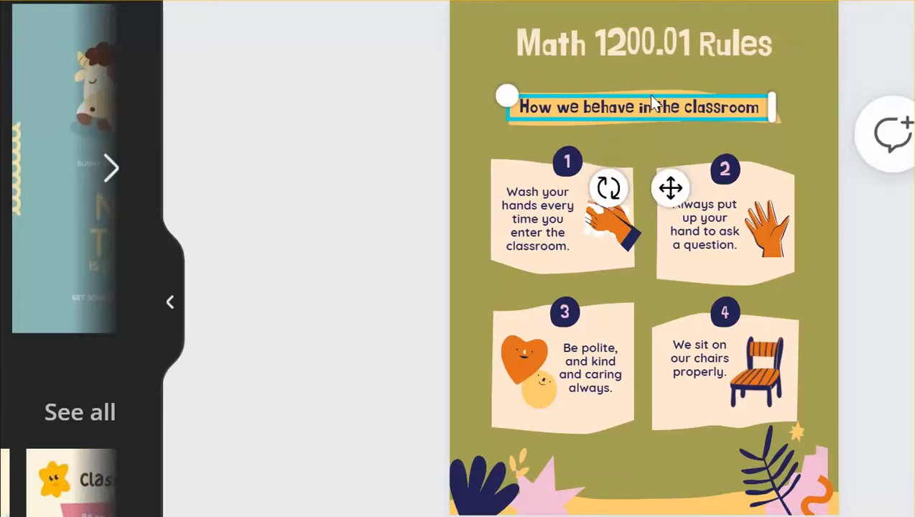
click(568, 210)
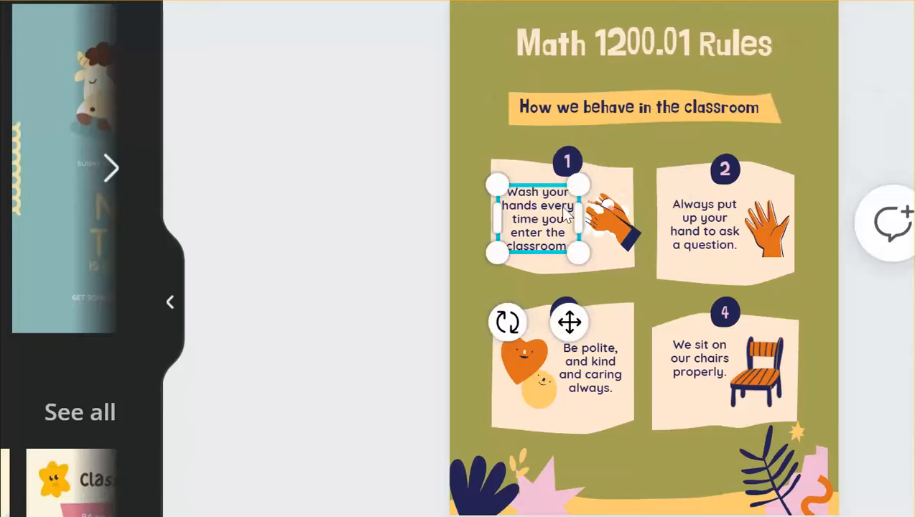
click(641, 94)
click(642, 94)
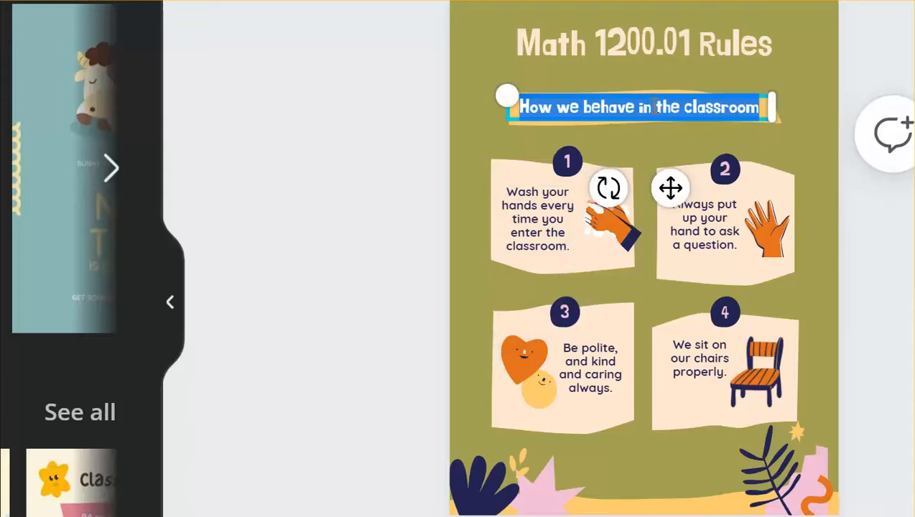
text(M)
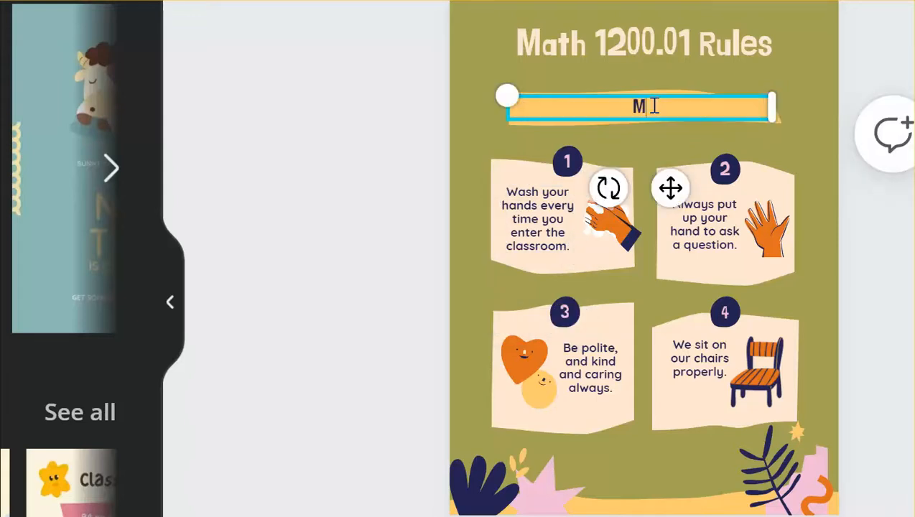
text(ath 101)
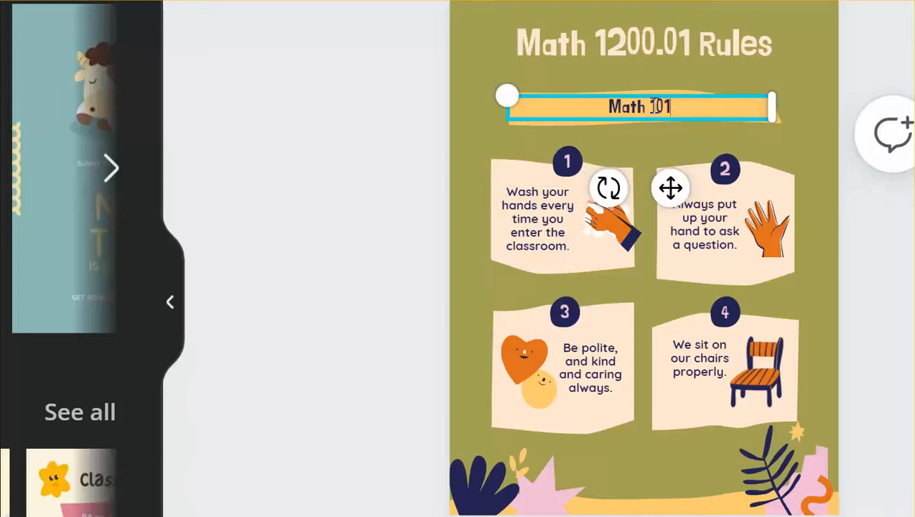
text( Rules for )
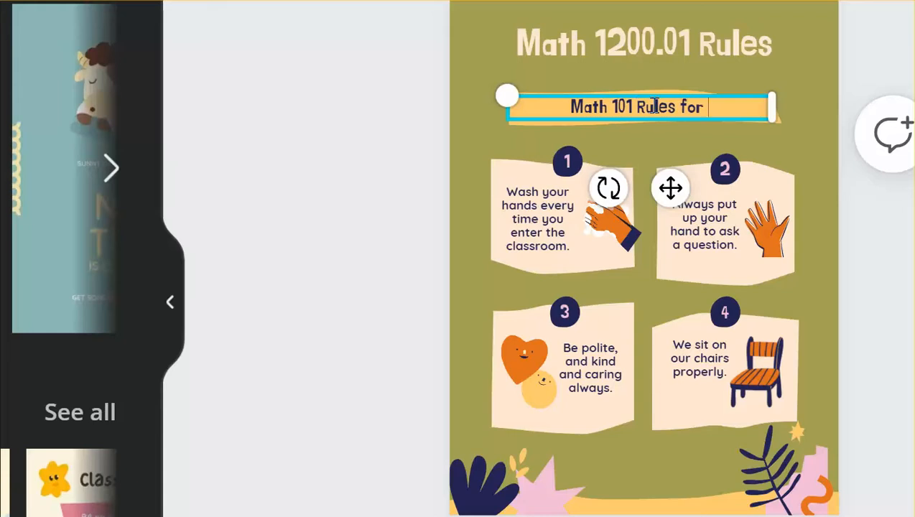
text(Online Success)
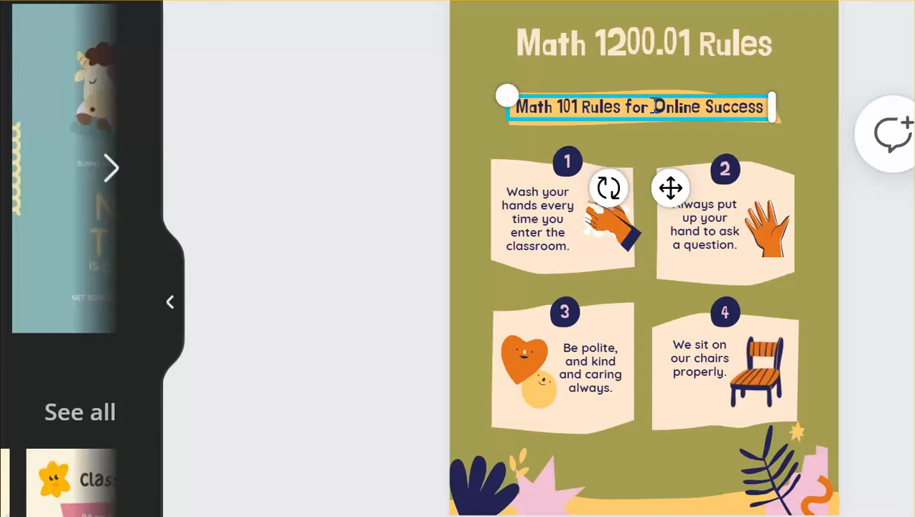
- Replace the text of rule 1 with "Login to course atleast 3 times a week."
click(540, 205)
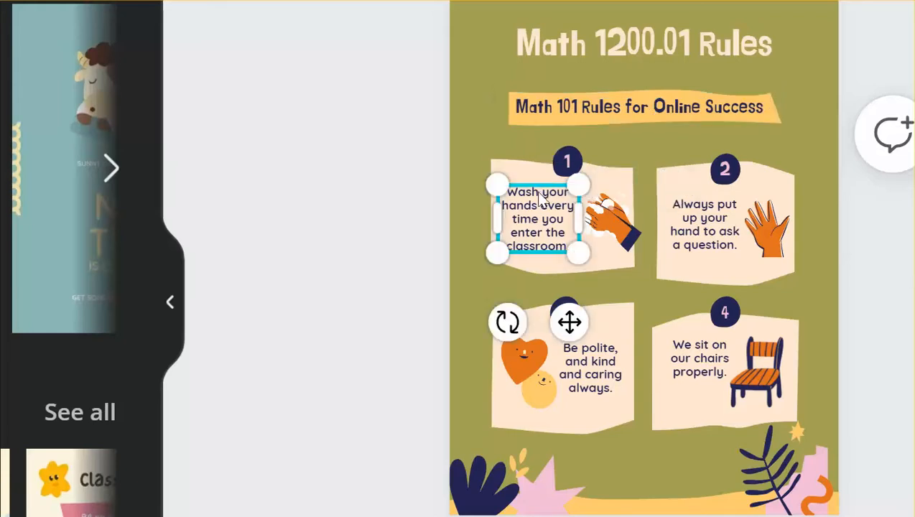
click(540, 204)
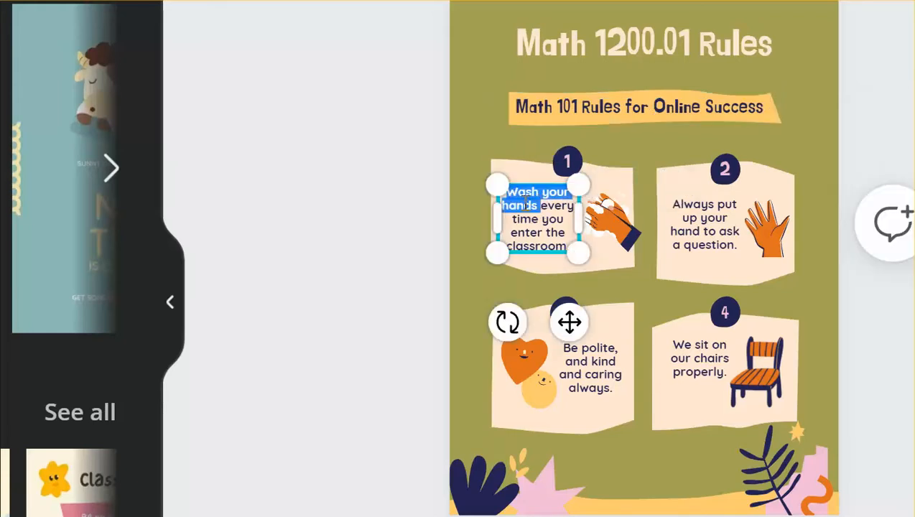
click(526, 199)
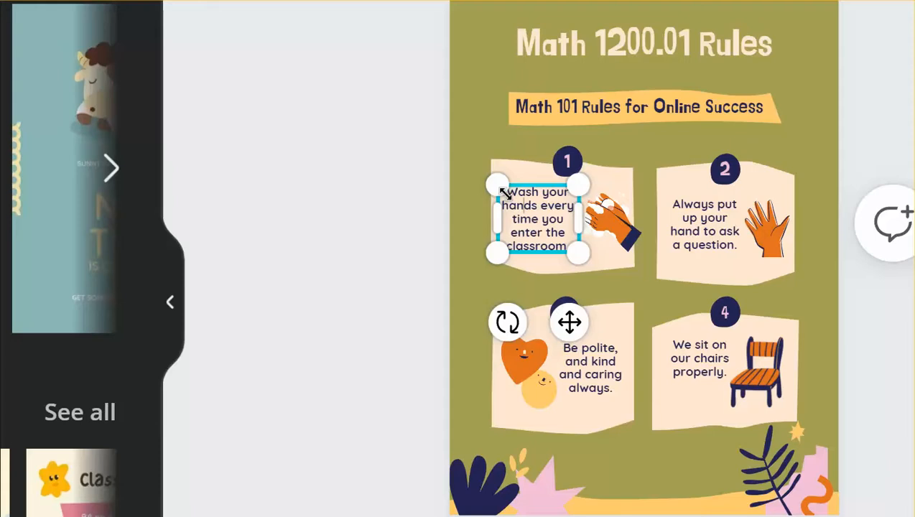
triple_click(512, 193)
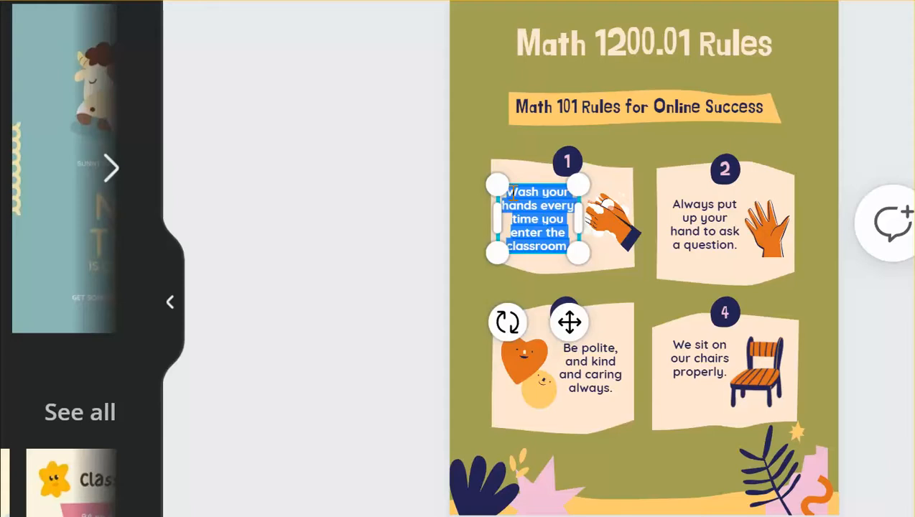
text(Login)
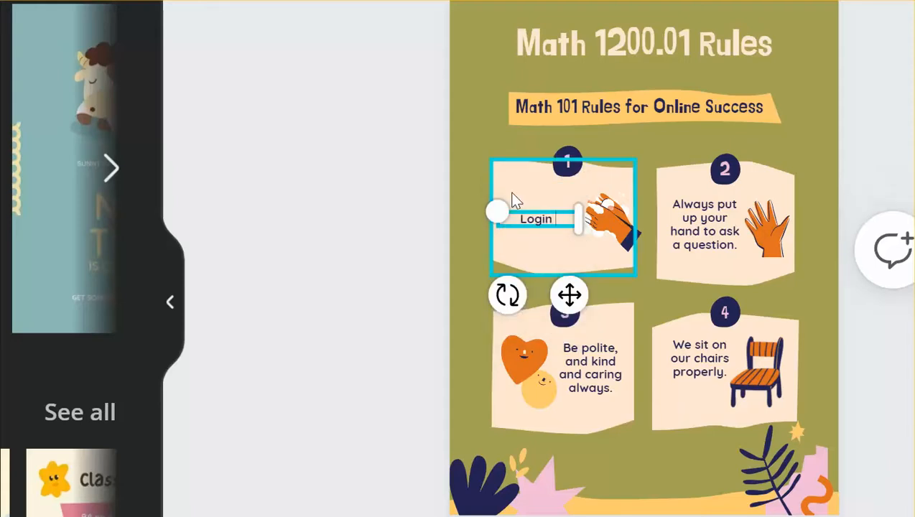
text( to course atlesc)
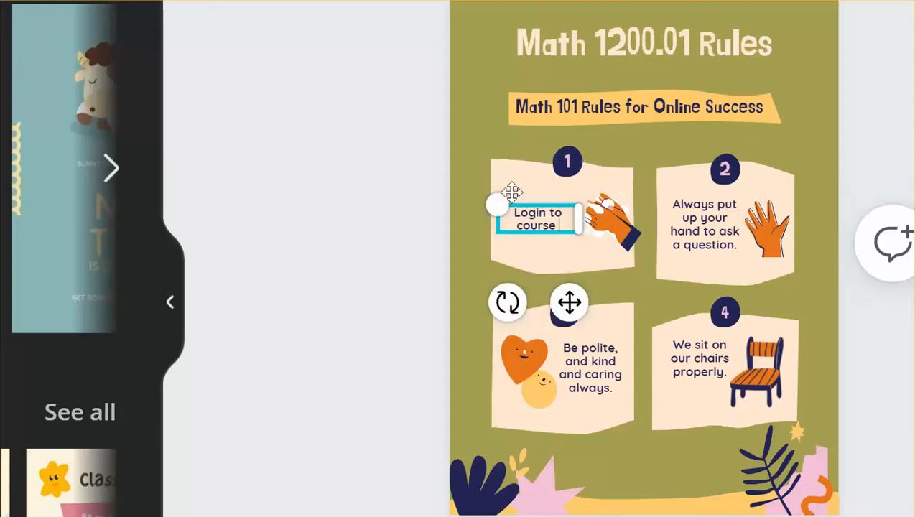
key(BackSpace)
key(BackSpace)
text(ast 3 times)
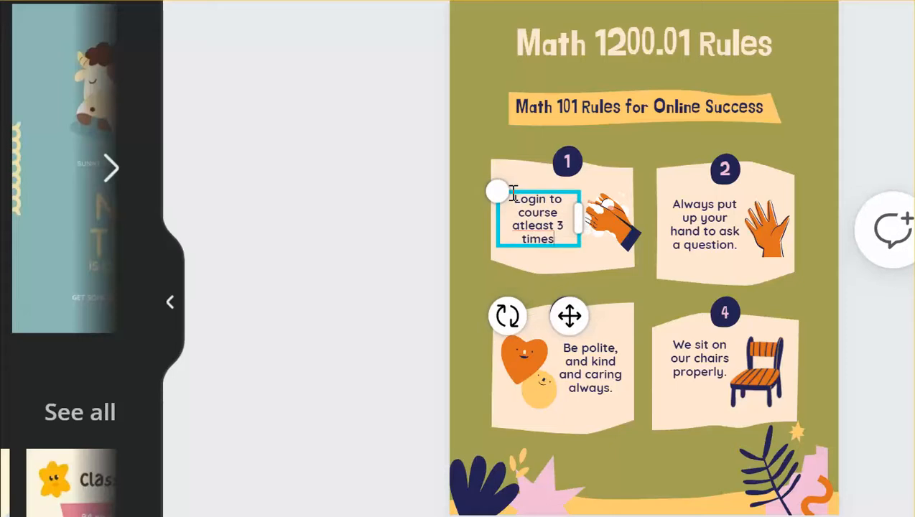
text( a week.)
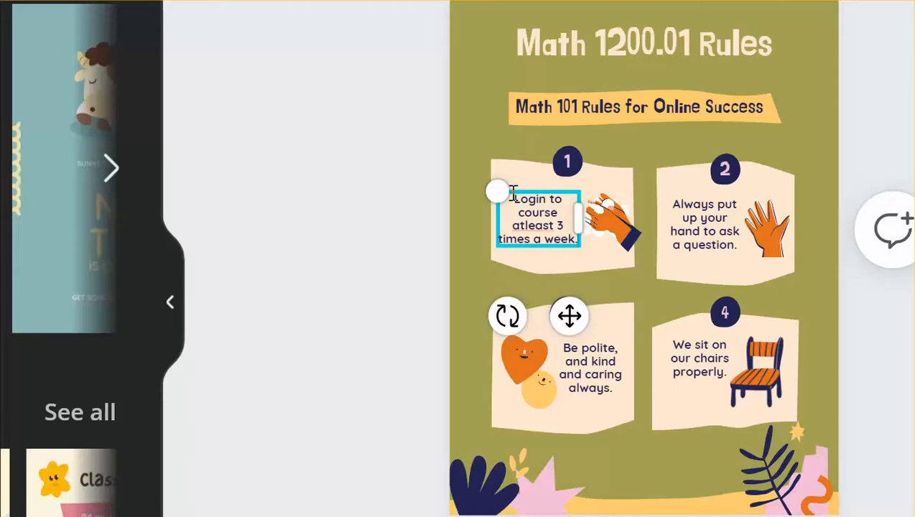
- Replace the text of rule 2 with "Always check course annoucments.." and widen its text box so the last word fits on one line
click(707, 225)
drag(673, 205, 707, 217)
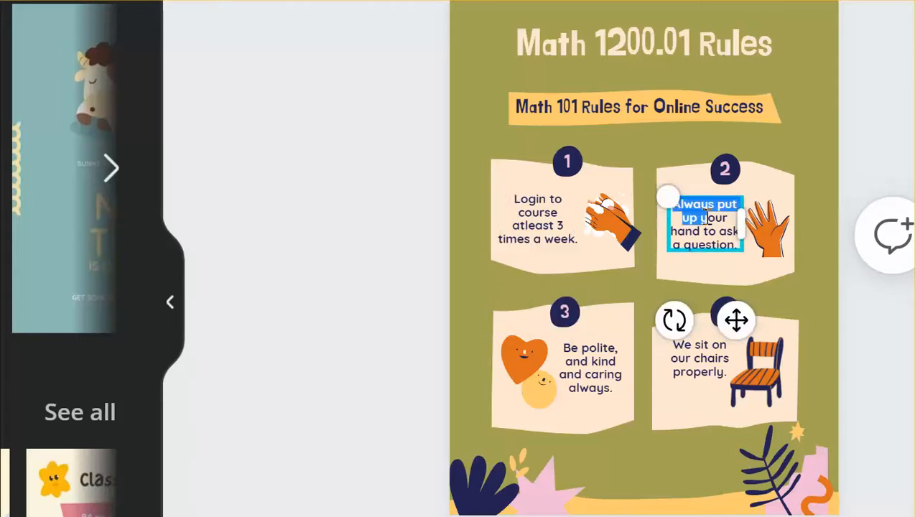
key(BackSpace)
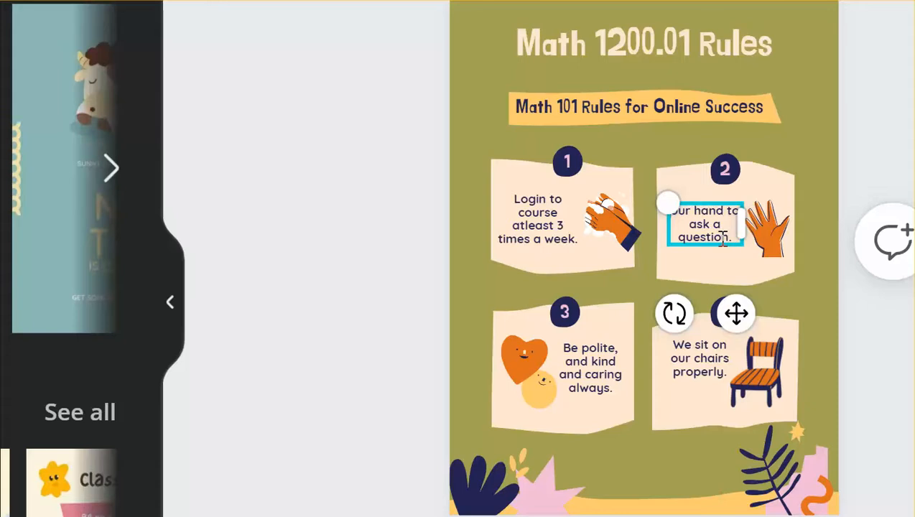
drag(727, 240, 665, 207)
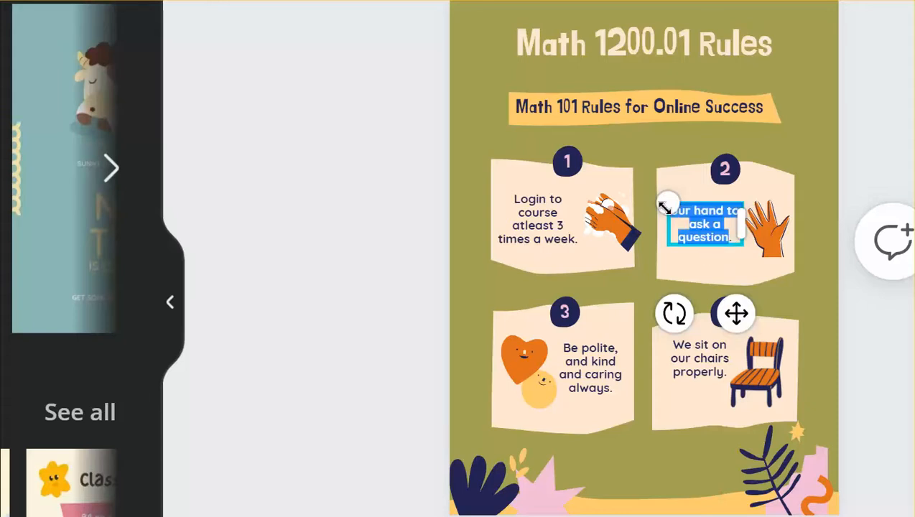
text(Al)
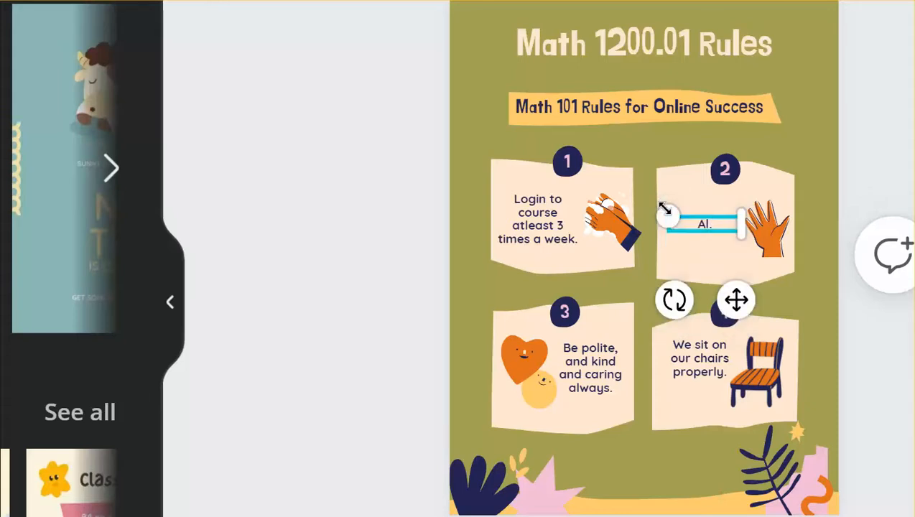
text(ways check cours)
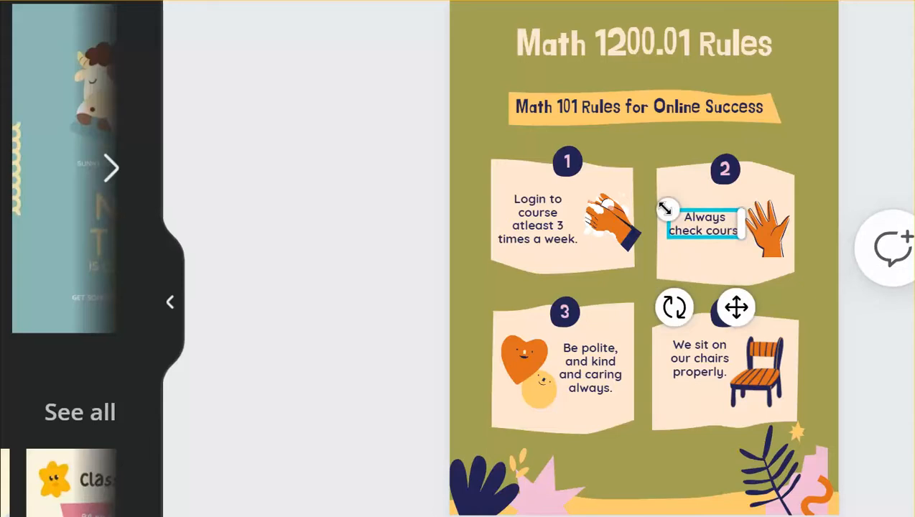
text(e annoucments..)
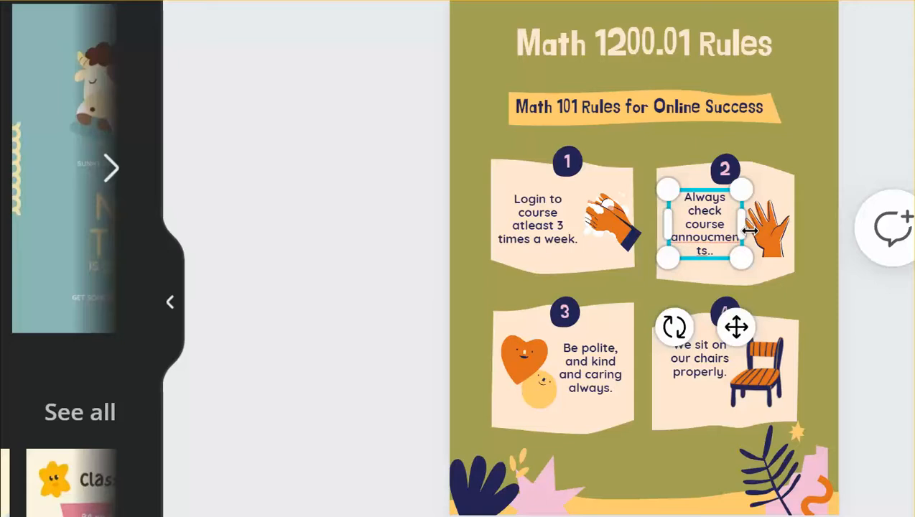
drag(748, 229, 787, 229)
- Look through the image editing effects for the rule 2 card's background shape and recolor the shape with the orange document color
click(736, 268)
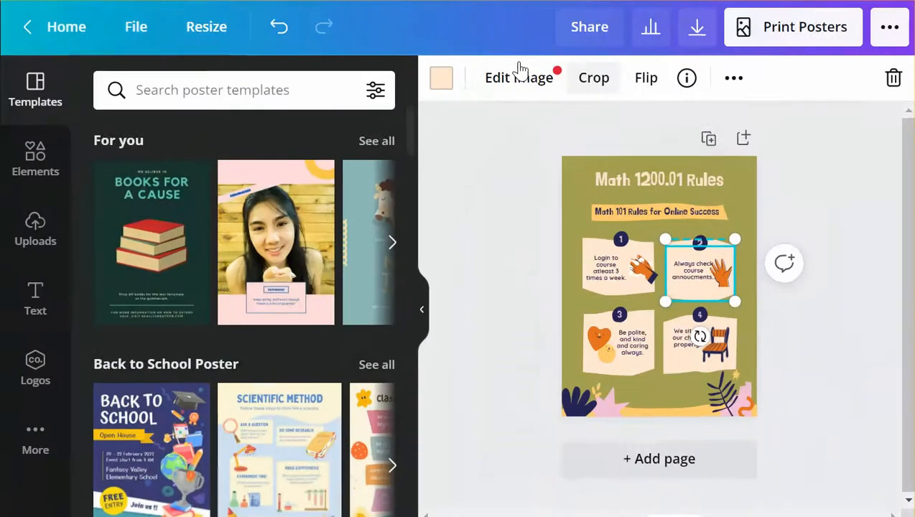
click(519, 80)
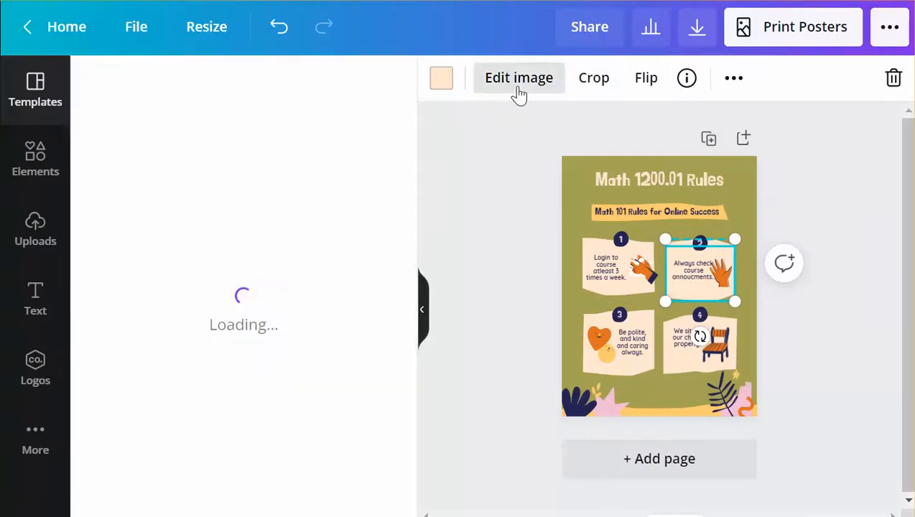
scroll(203, 243, down, 5)
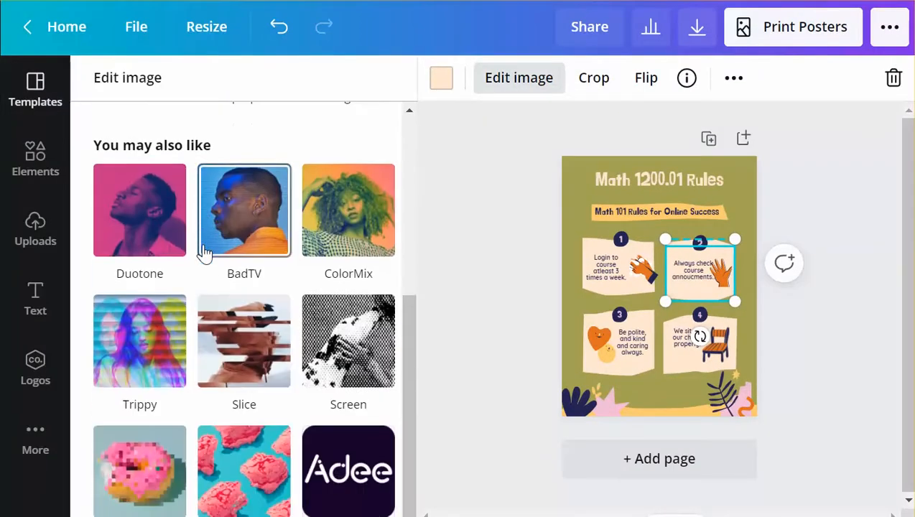
scroll(205, 253, up, 5)
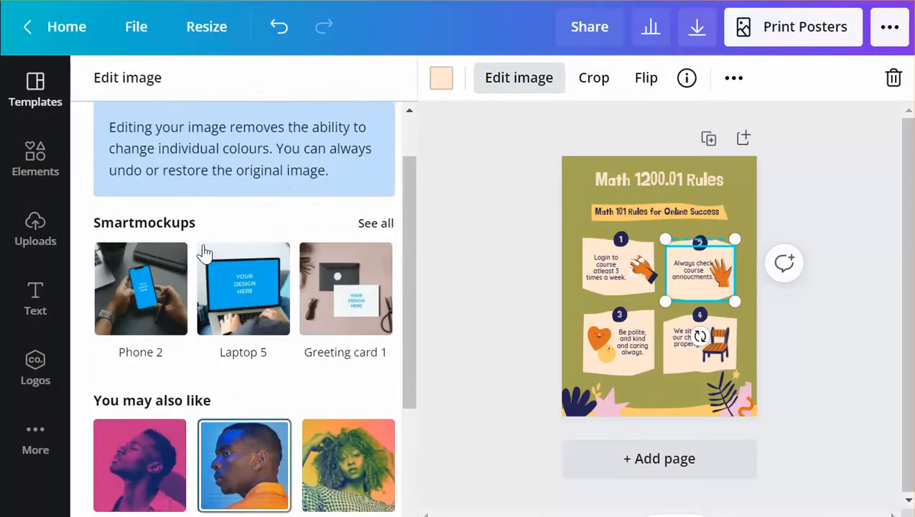
click(433, 88)
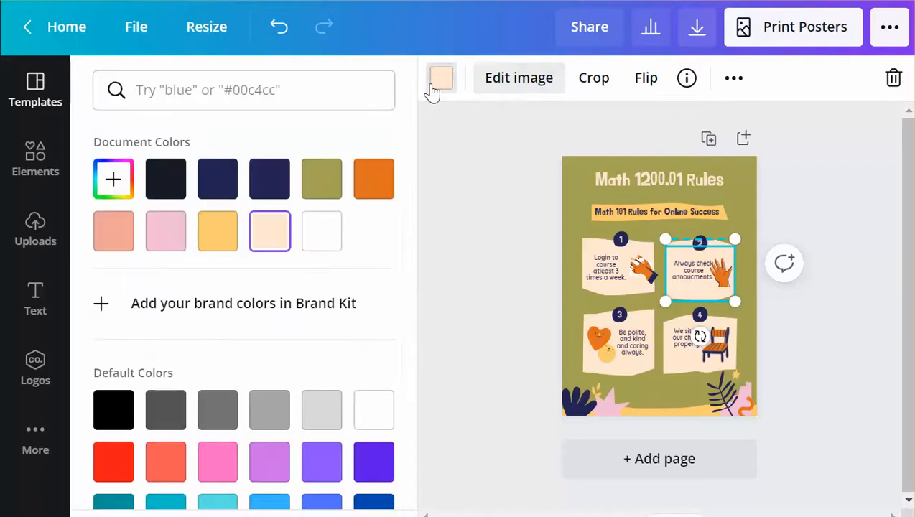
click(374, 179)
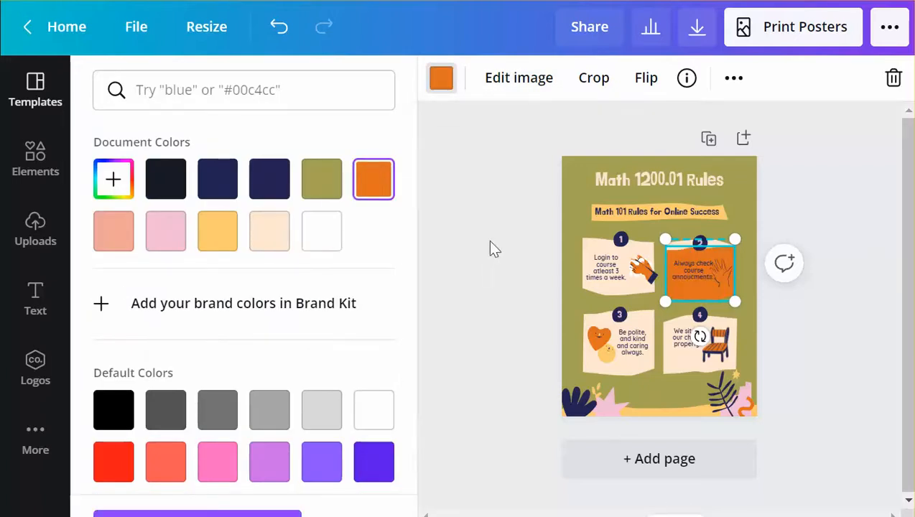
- Search the elements for "moodle" and place the orange m with graduation cap on the poster, scaled down at its bottom edge
click(607, 192)
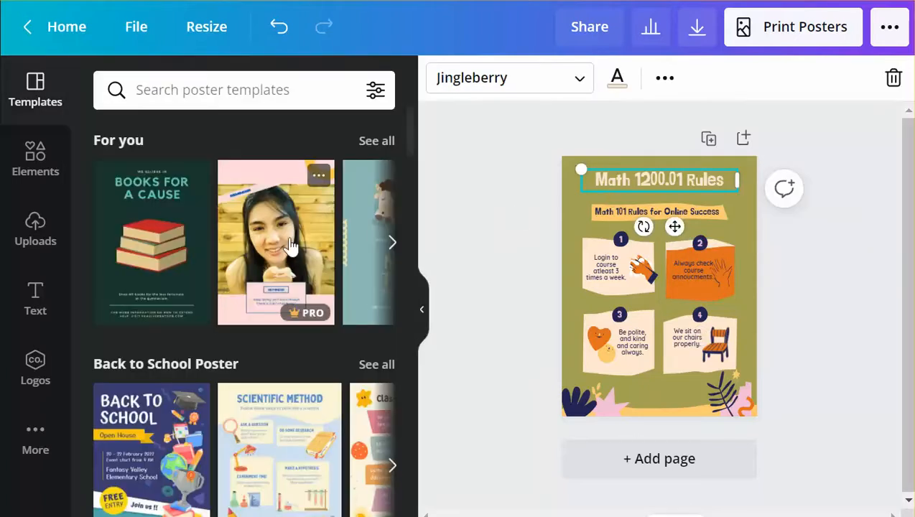
click(48, 176)
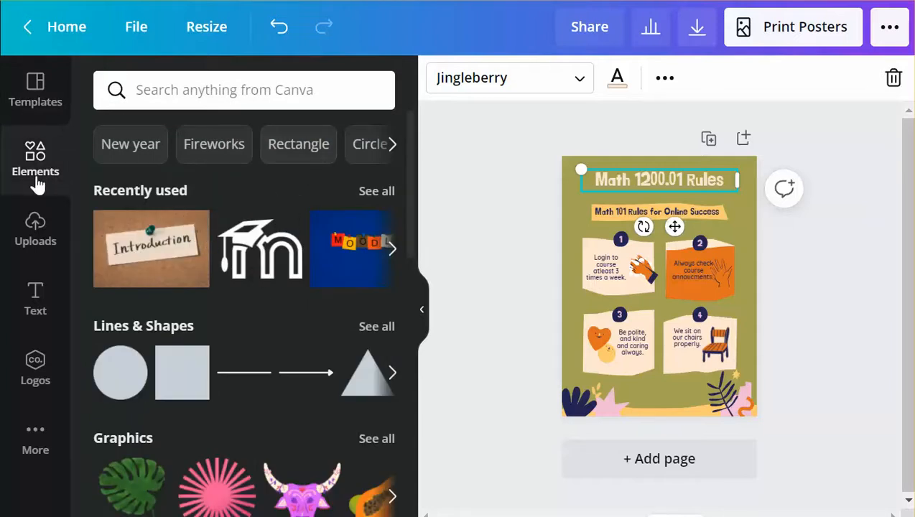
click(227, 100)
text(moodle)
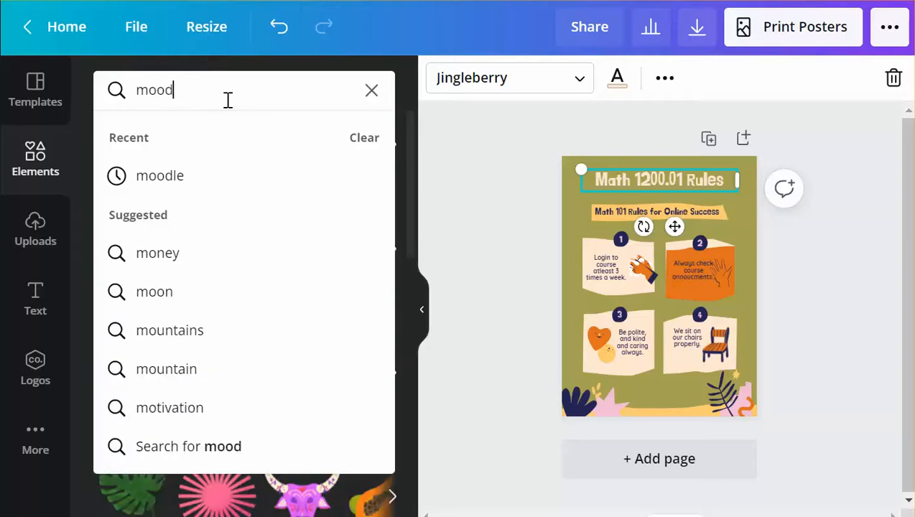
key(Return)
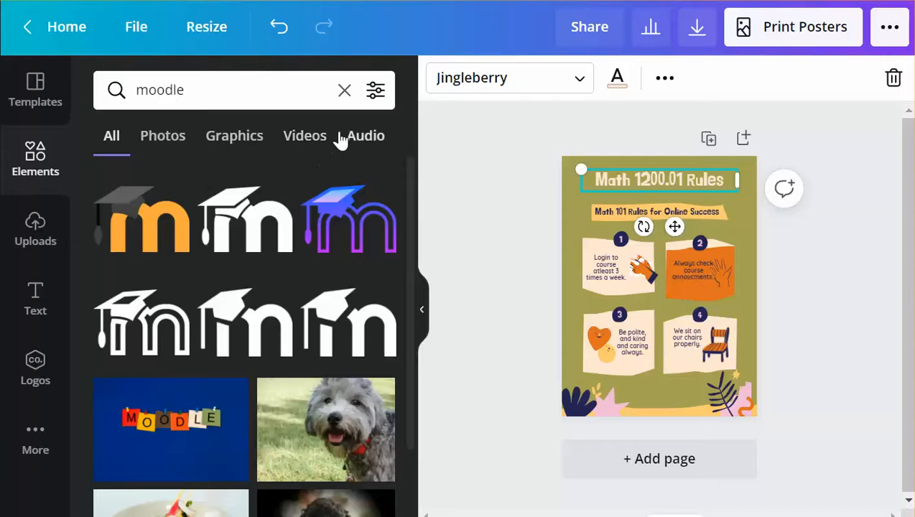
scroll(222, 255, down, 3)
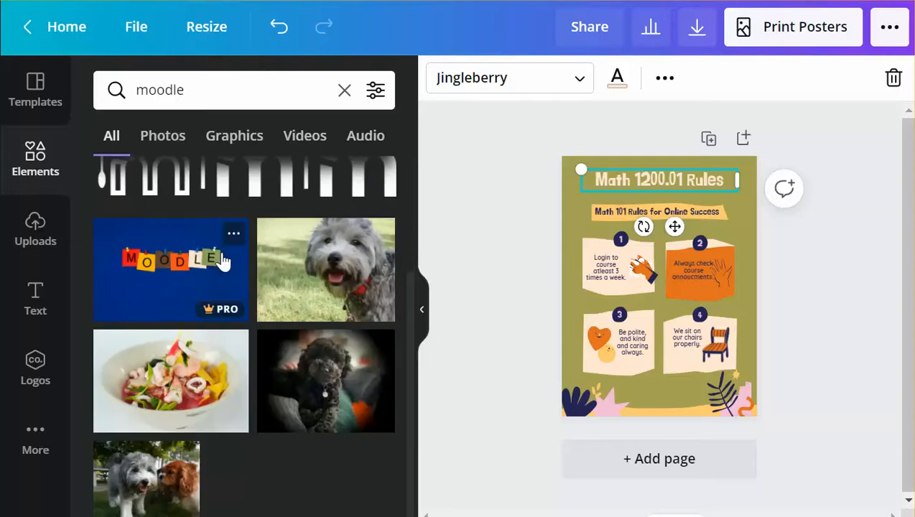
scroll(222, 262, up, 3)
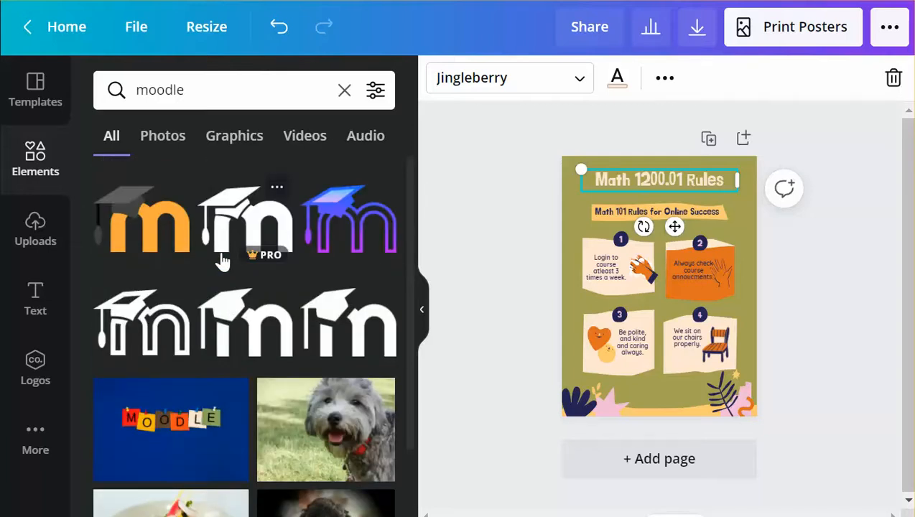
drag(179, 247, 700, 408)
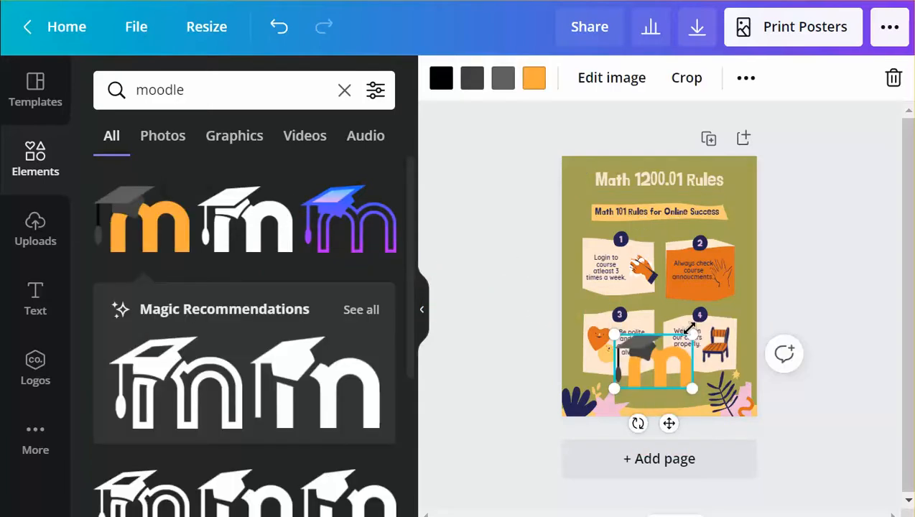
drag(692, 334, 664, 393)
- Delete rule 3's text, its card background shape and its number from the poster
click(633, 344)
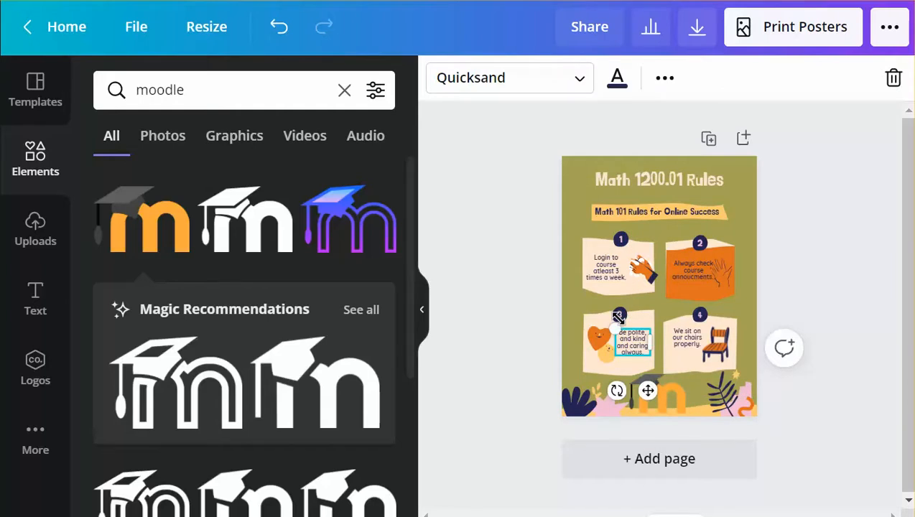
key(Delete)
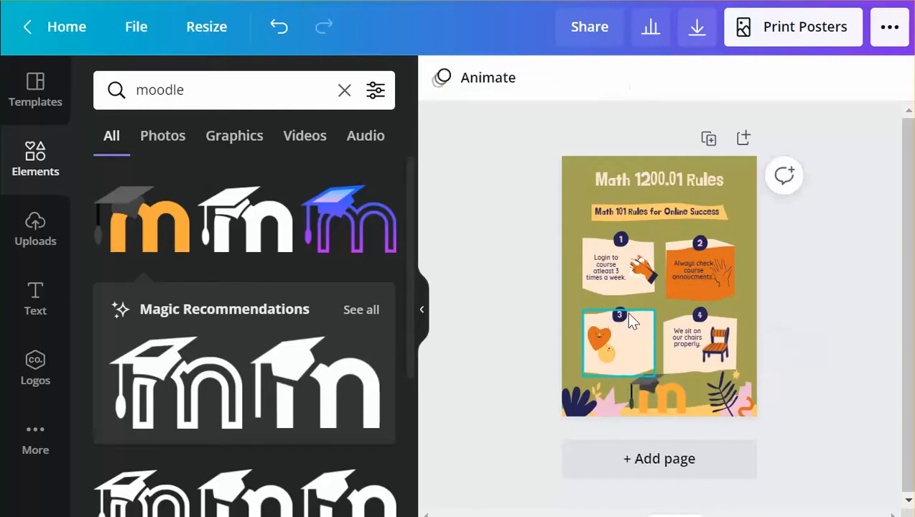
click(631, 321)
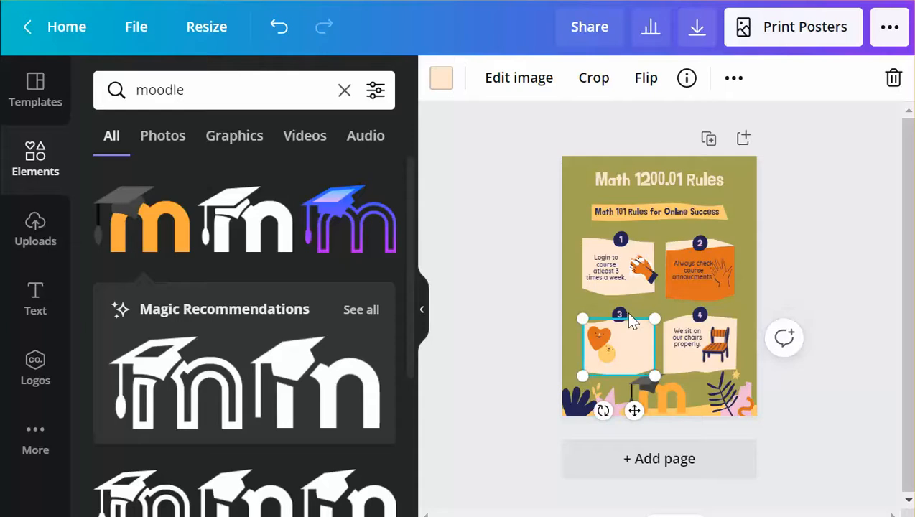
key(Delete)
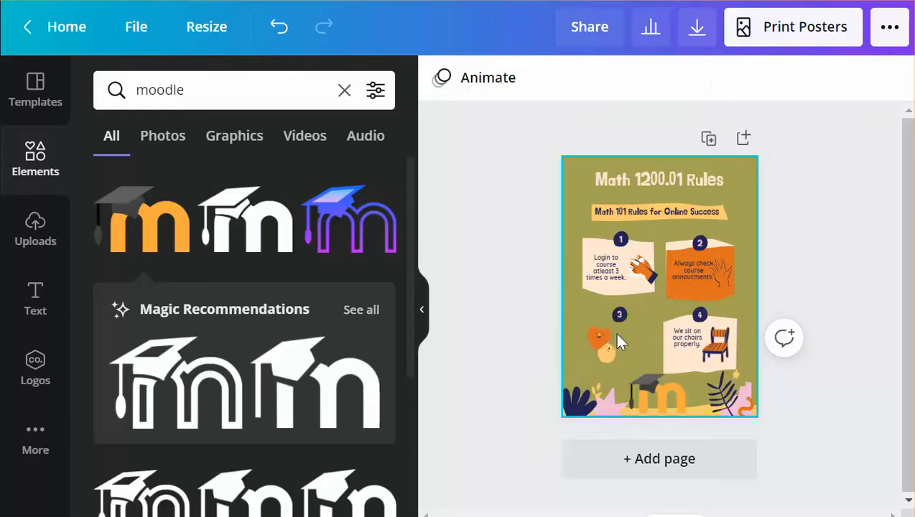
click(617, 317)
click(616, 317)
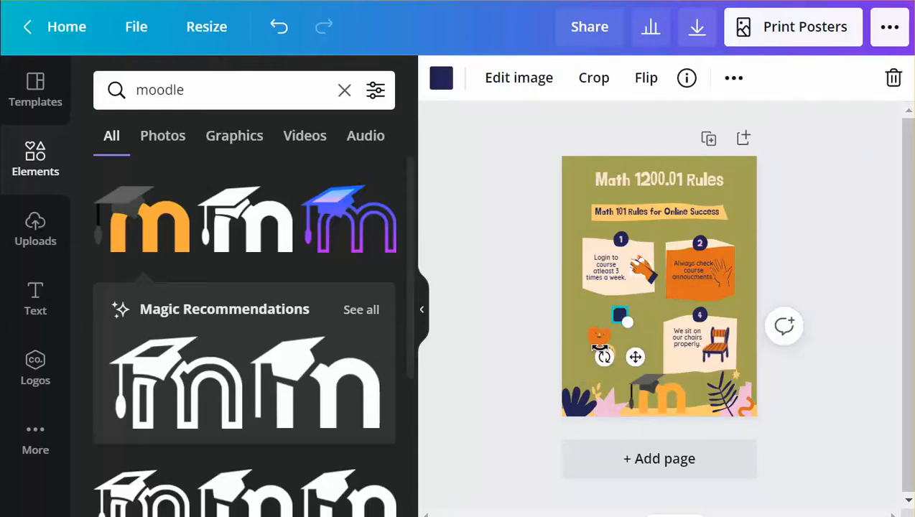
- Move the orange graduation-cap m into the empty rule 3 area and enlarge it to fill the space
drag(651, 401, 620, 343)
click(636, 387)
click(637, 351)
drag(655, 317, 678, 295)
drag(633, 337, 613, 346)
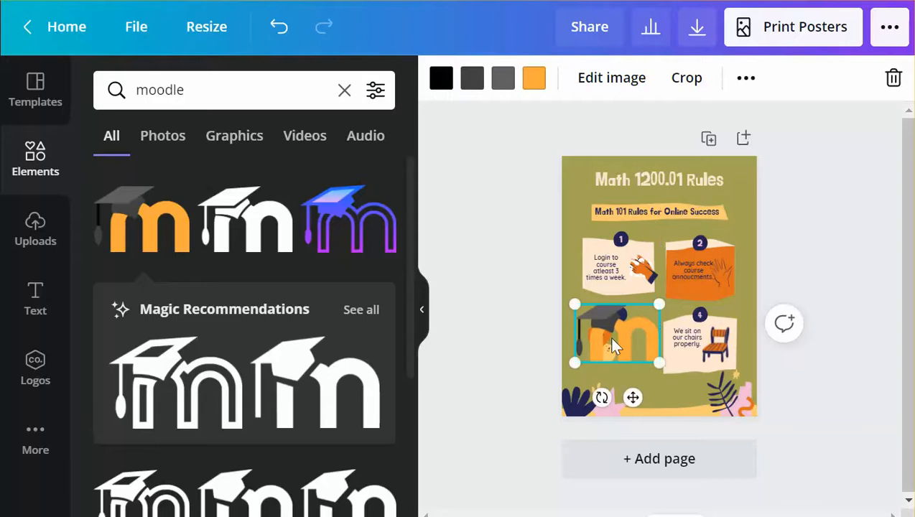
- Look through the "moodle" results by photos, graphics, audio and videos, and return to all results
click(164, 140)
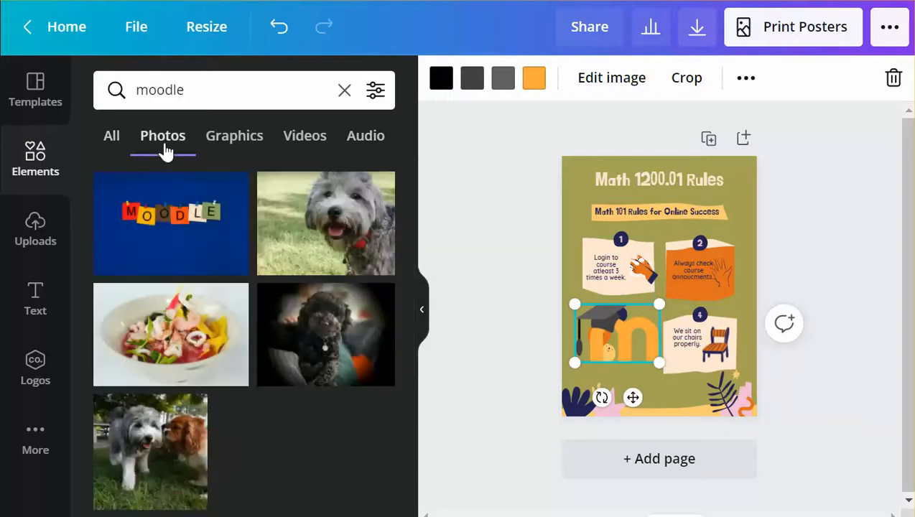
click(226, 147)
click(327, 151)
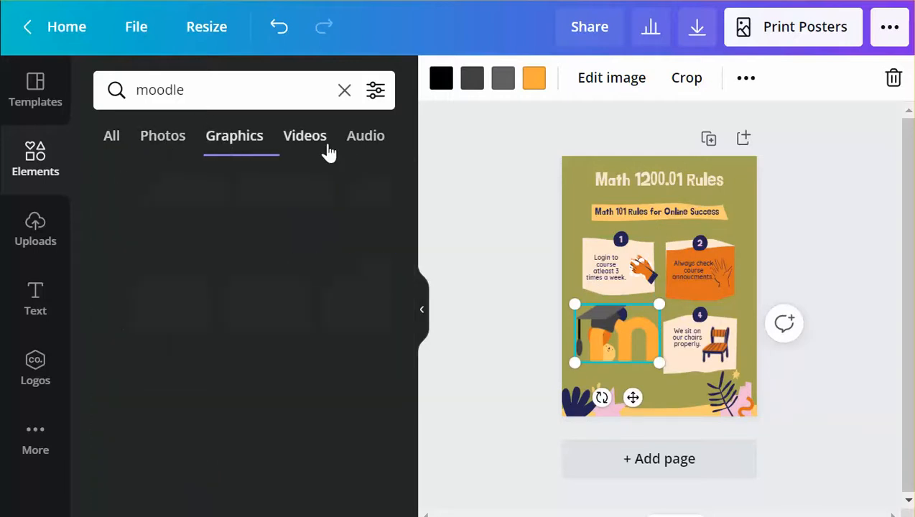
click(367, 148)
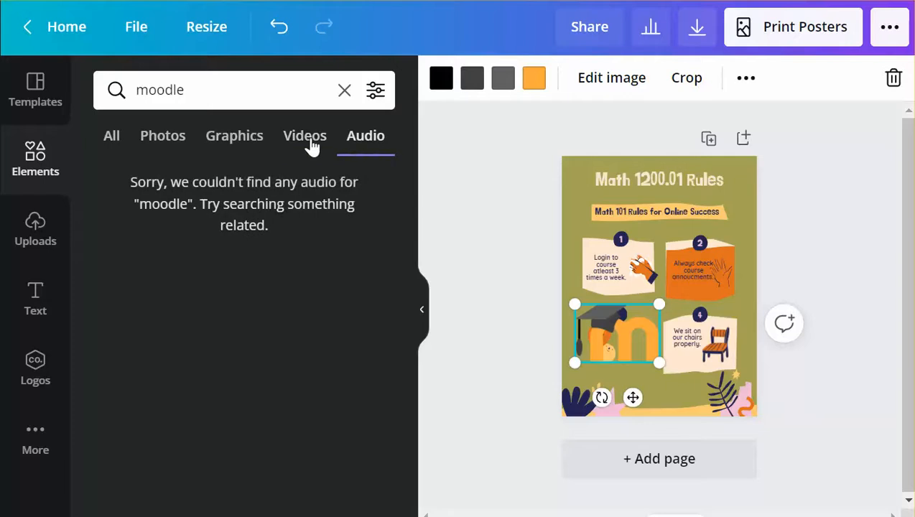
click(307, 147)
click(109, 136)
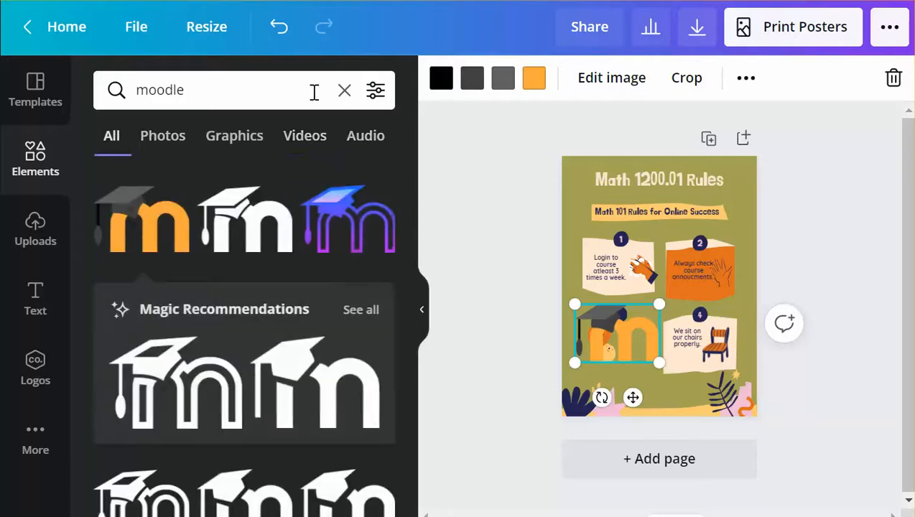
- Search the elements for "math" and look over the matching graphics
click(297, 101)
double_click(303, 91)
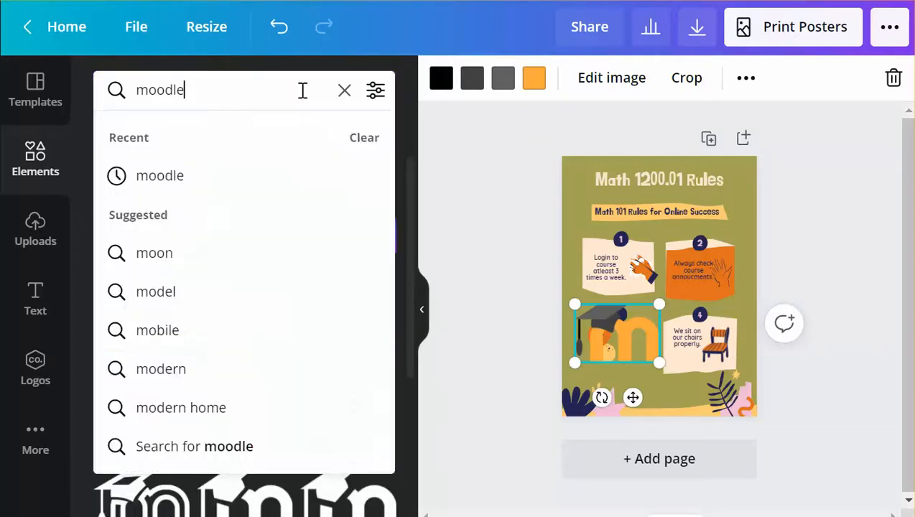
text(math)
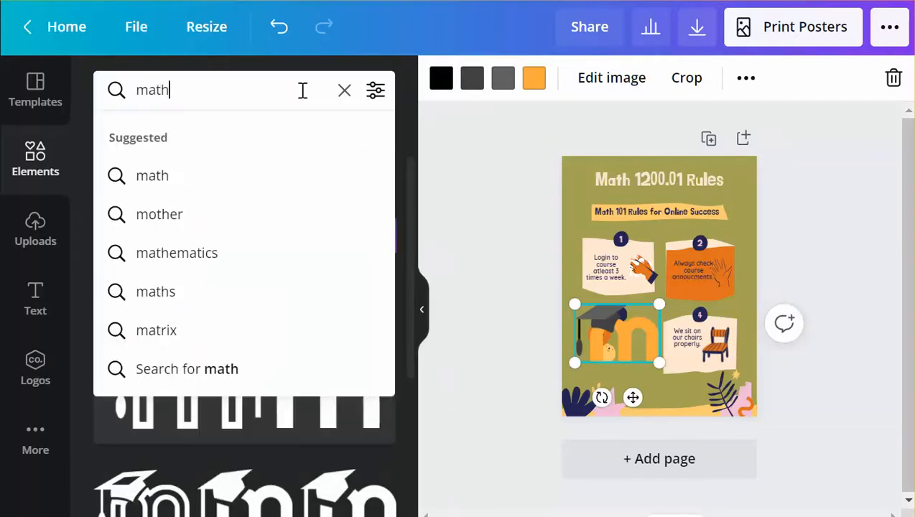
key(Return)
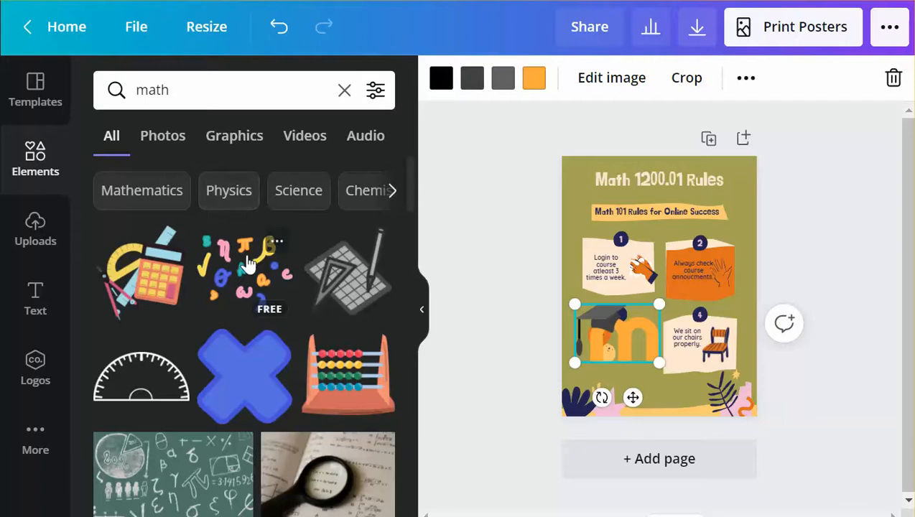
scroll(247, 261, down, 1)
- Delete rule 4's text, number, card background shape and chair illustration from the poster
click(674, 331)
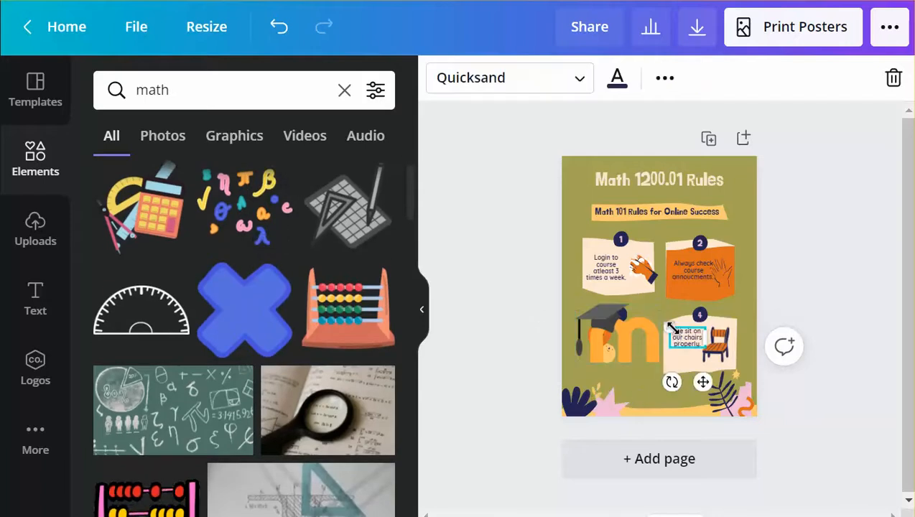
key(Delete)
click(696, 314)
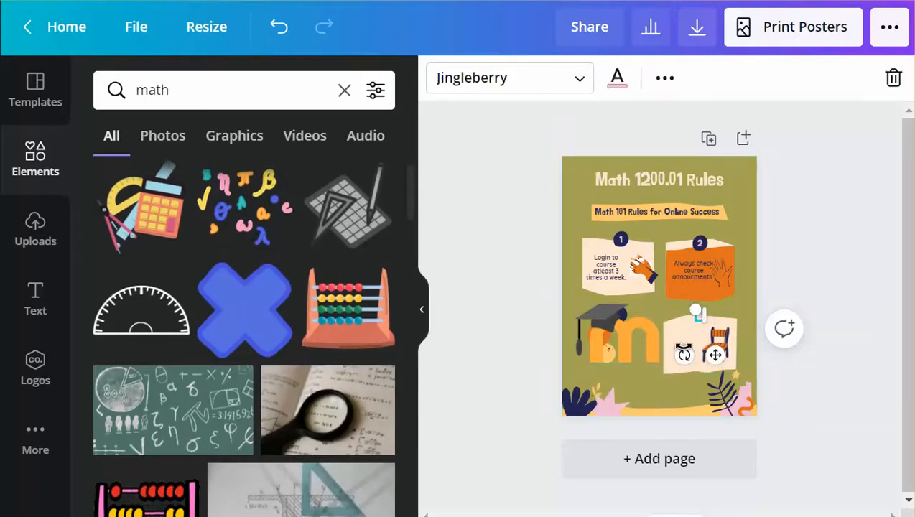
drag(684, 355, 710, 349)
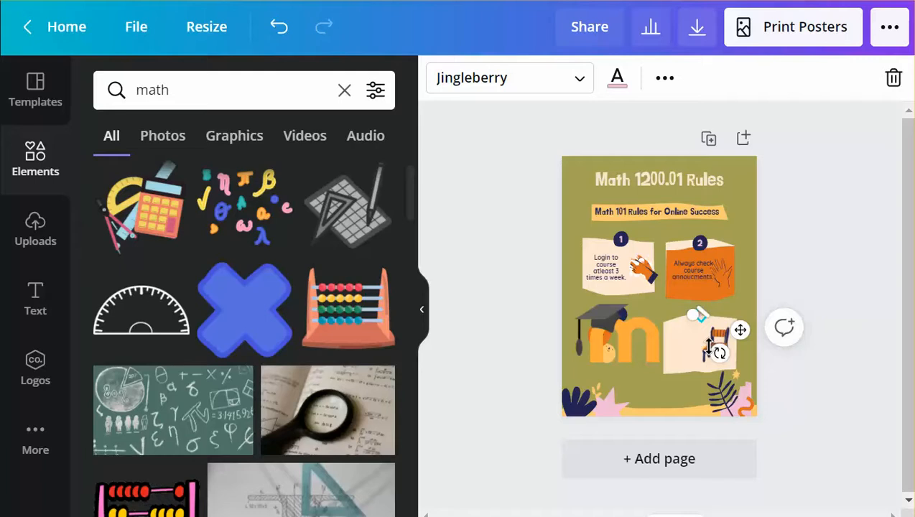
key(Delete)
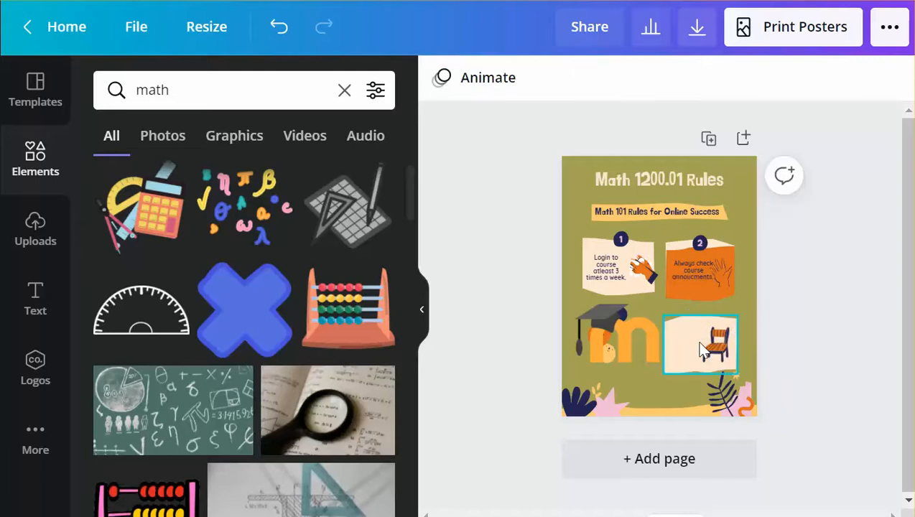
click(700, 350)
drag(700, 350, 801, 241)
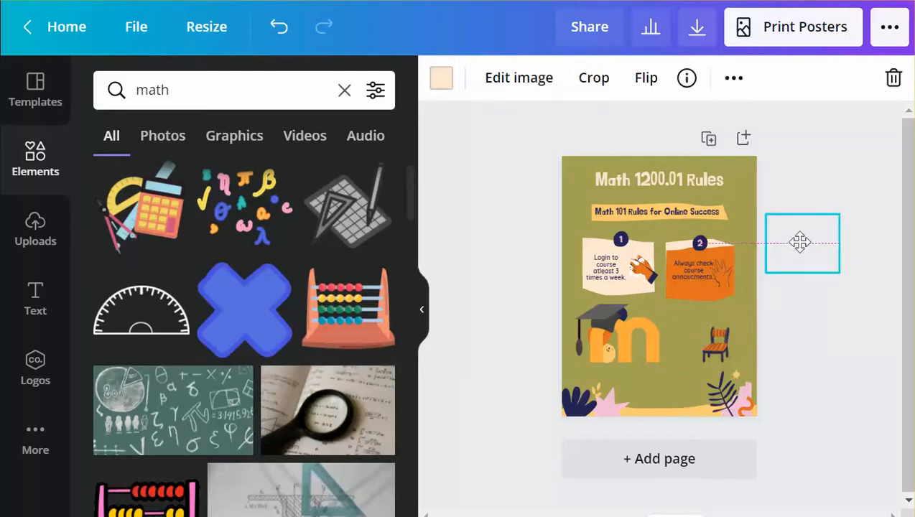
key(Delete)
click(716, 343)
key(Delete)
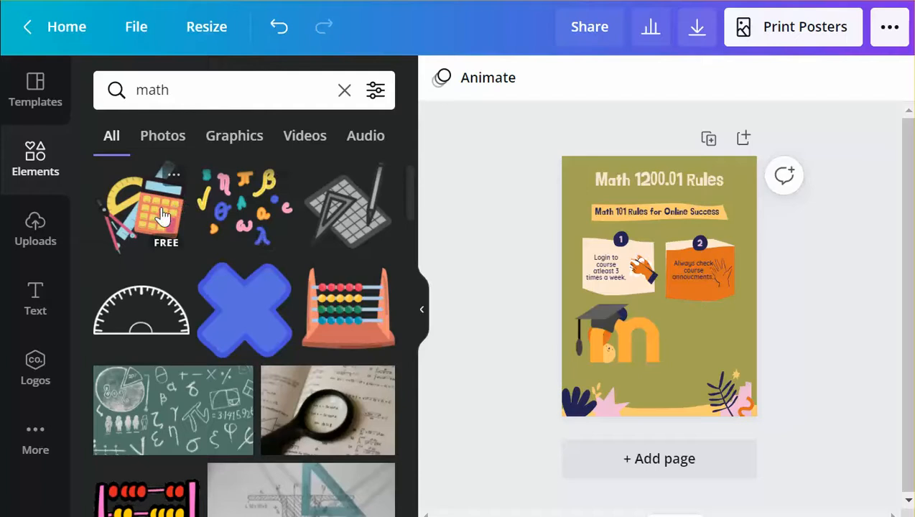
- Place the calculator, protractor and compass graphic in the empty rule 4 area and scale it down to fit below rule 2
drag(186, 202, 743, 356)
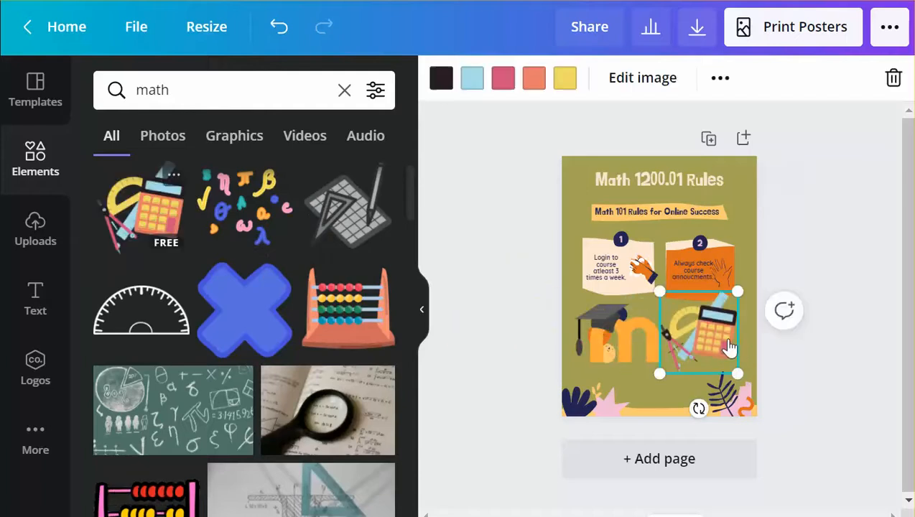
drag(740, 287, 728, 302)
drag(721, 340, 727, 341)
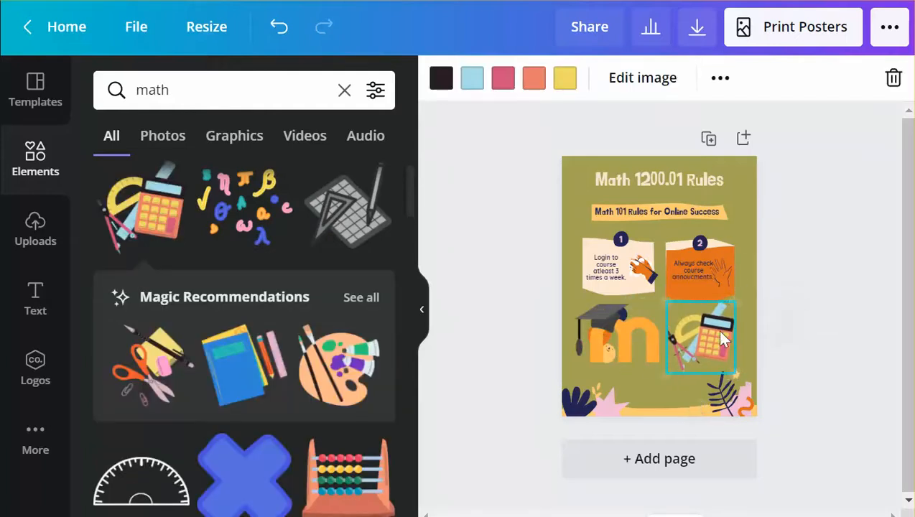
click(618, 403)
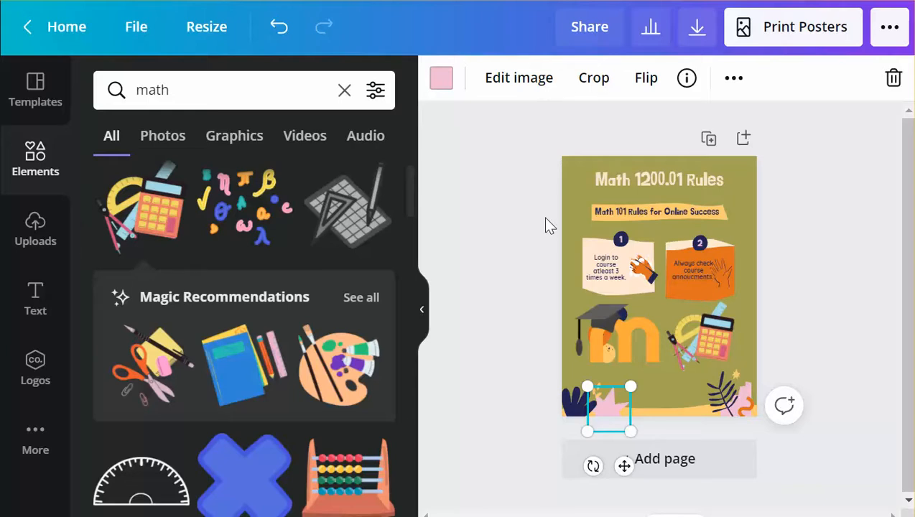
- Download the poster as a PNG at size 0.5 with a transparent background, and dismiss the print offer
click(697, 32)
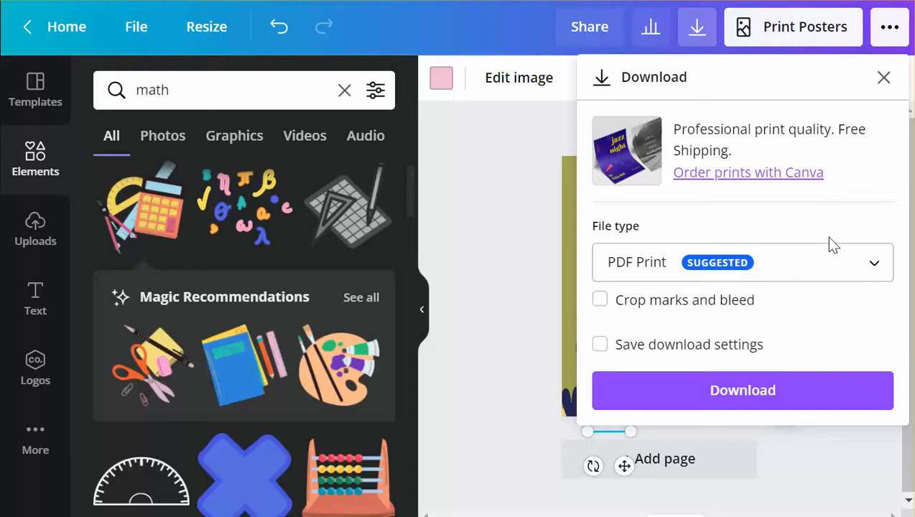
click(875, 270)
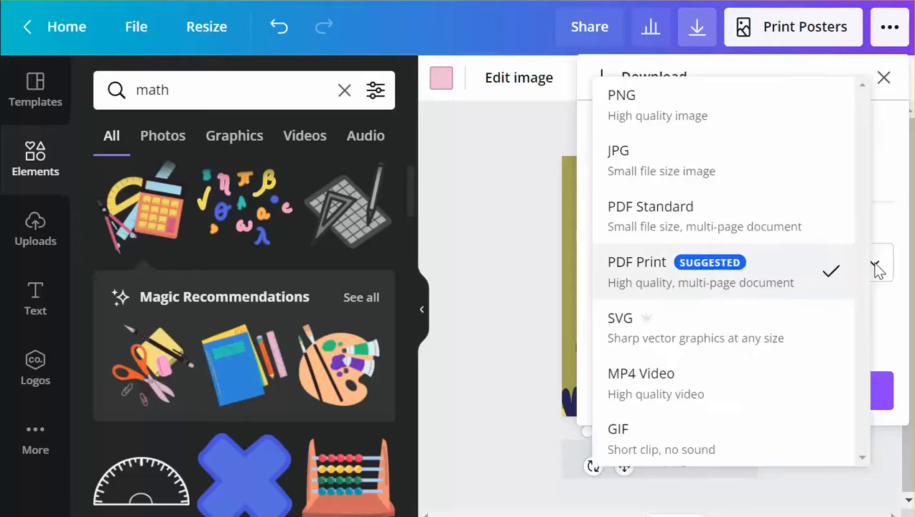
click(728, 116)
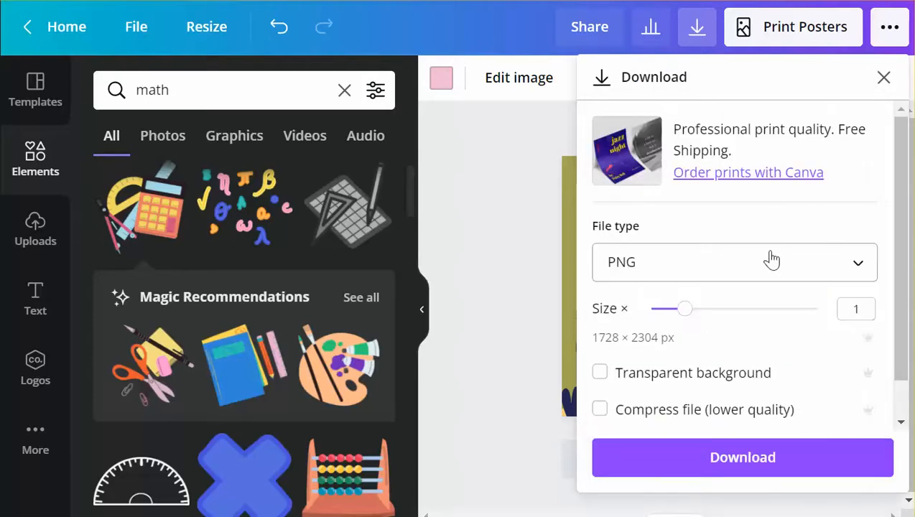
scroll(731, 332, down, 1)
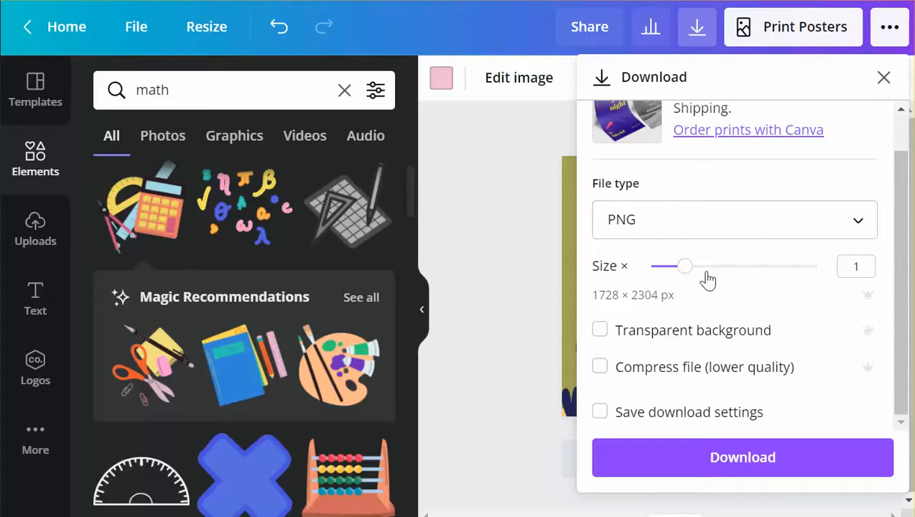
drag(675, 275, 668, 274)
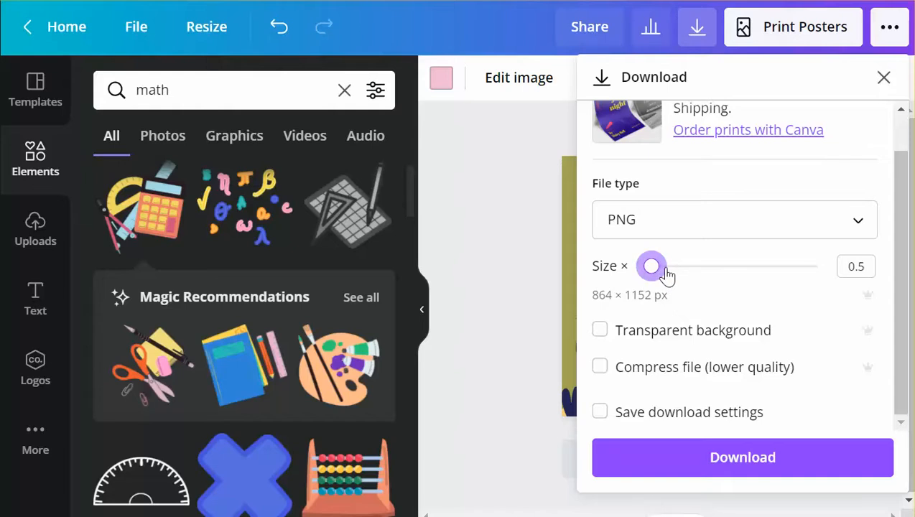
click(601, 329)
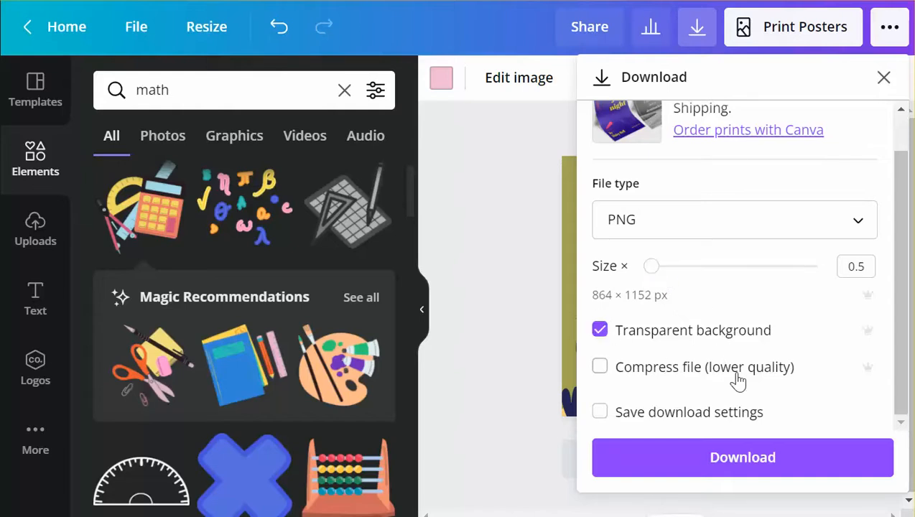
click(677, 446)
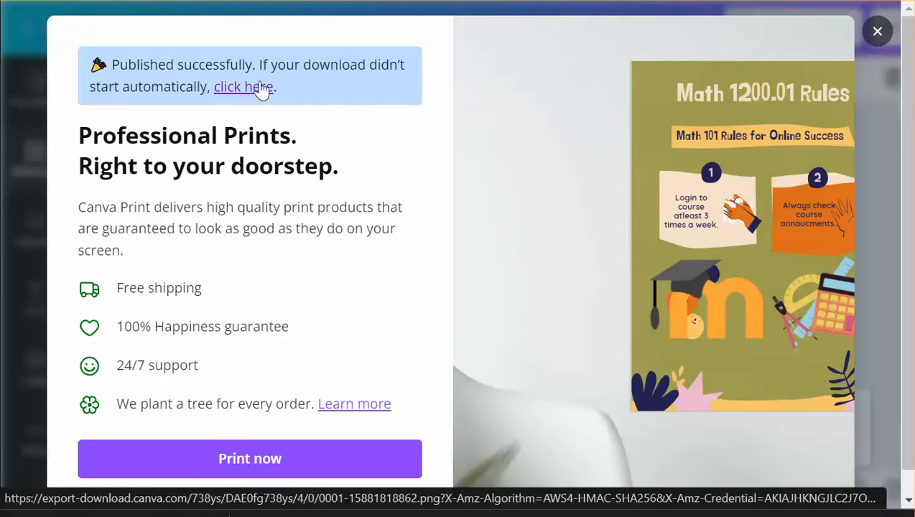
click(880, 31)
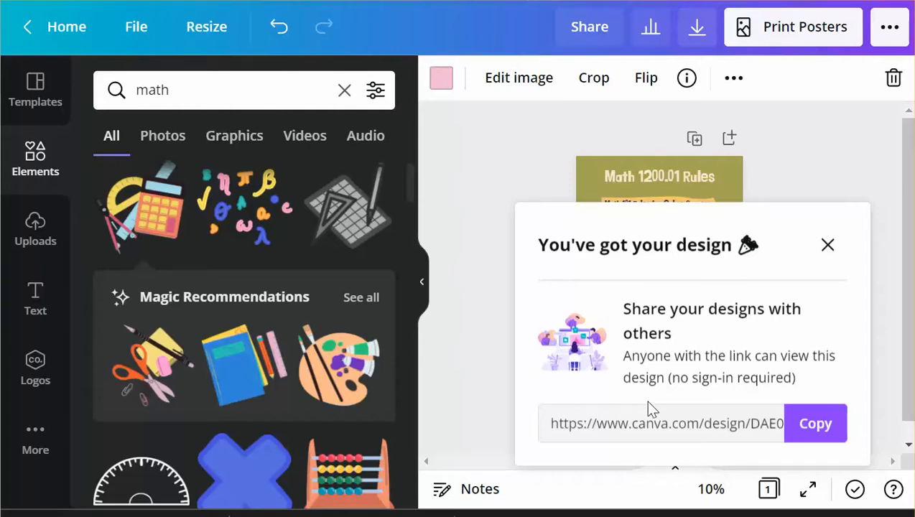
- Copy the design's share link and close the sharing message
click(641, 424)
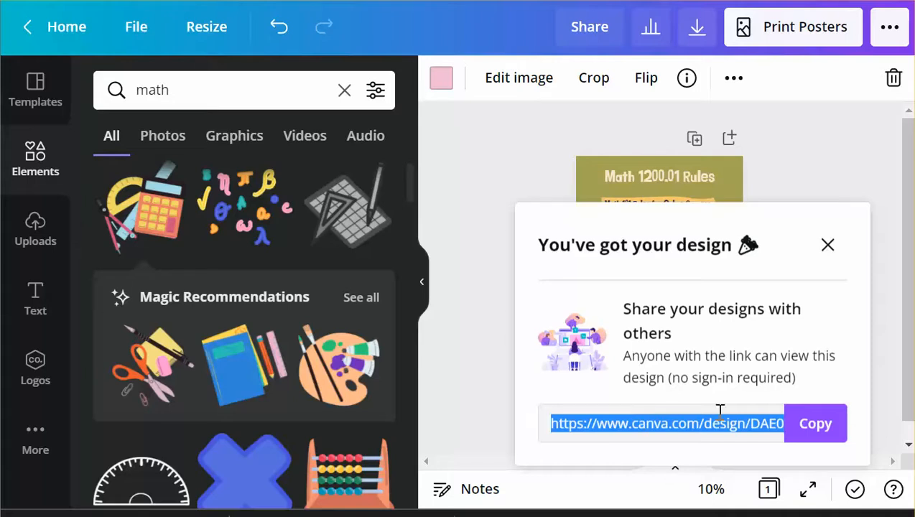
click(814, 423)
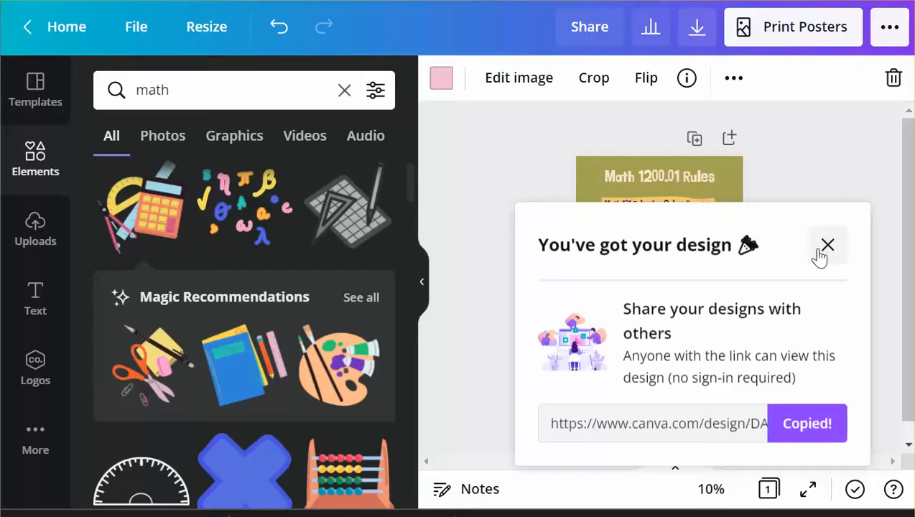
click(825, 251)
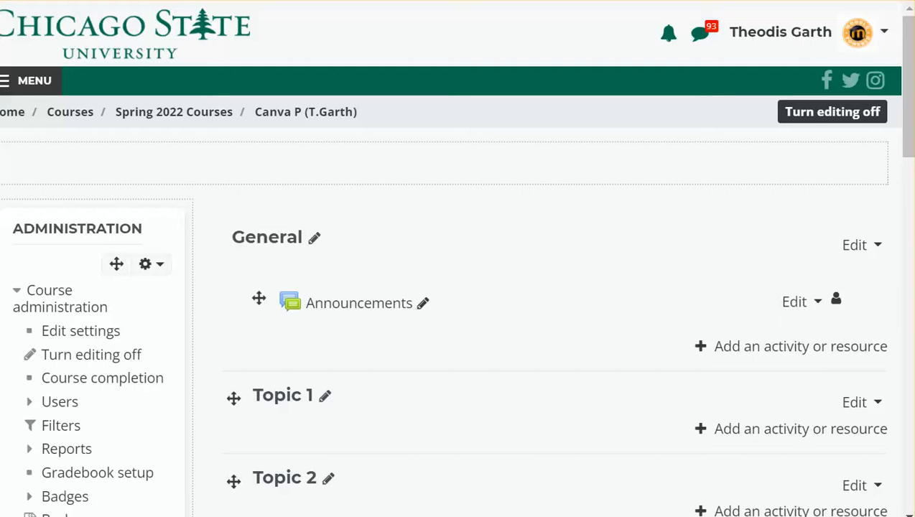
- In the Moodle course's Announcements forum, start a new topic with the subject "Math 101 1200.01 Rules"
click(347, 304)
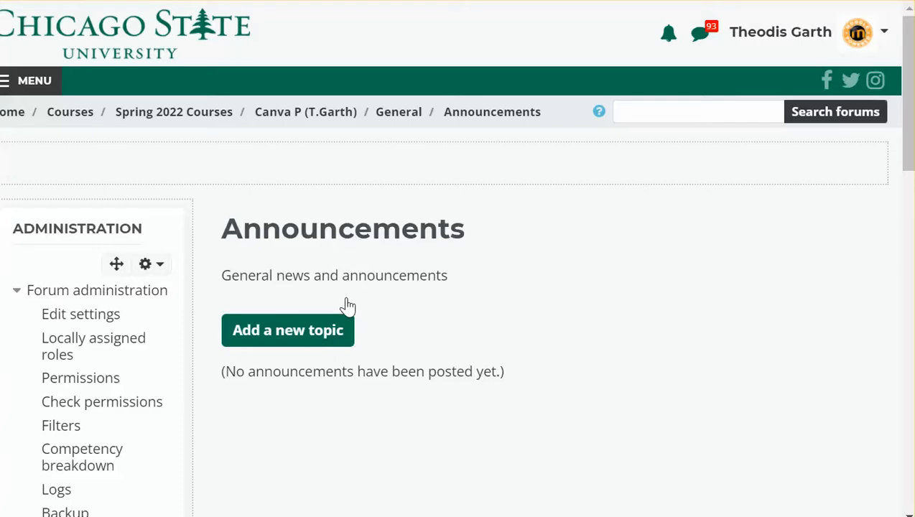
click(296, 347)
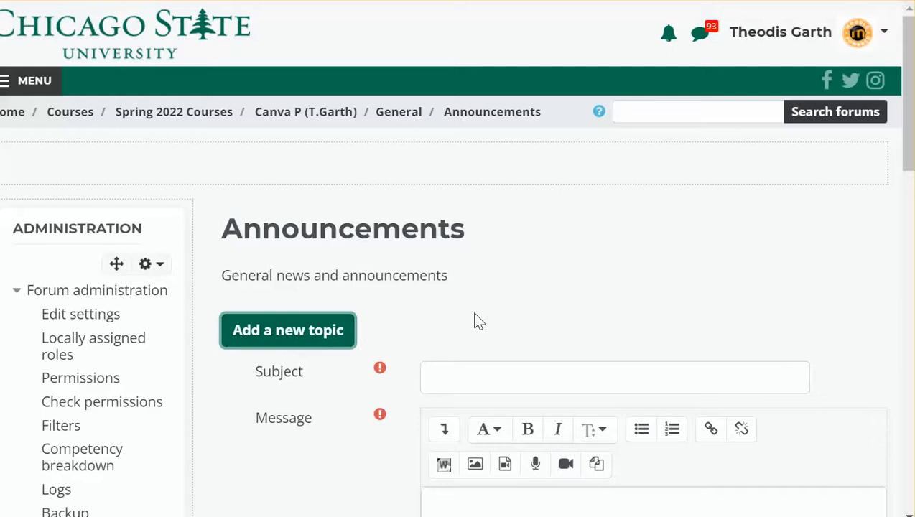
scroll(474, 321, down, 2)
click(519, 263)
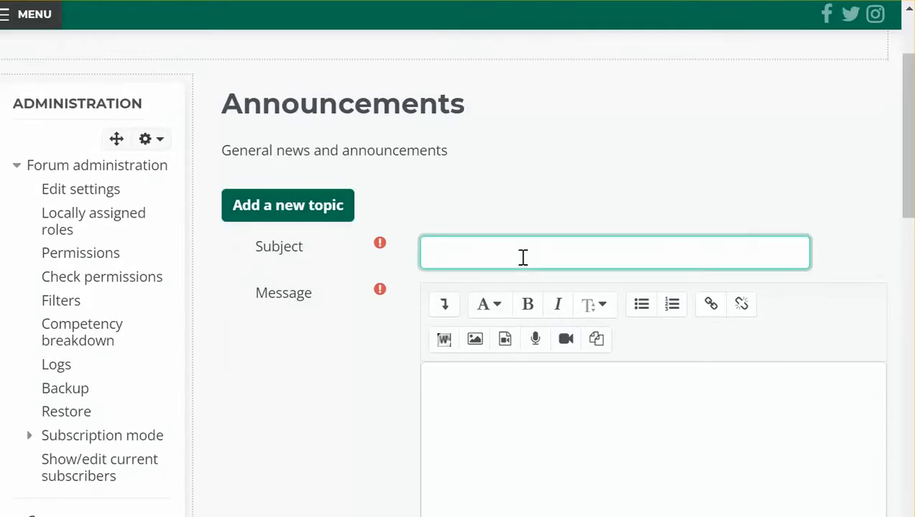
text(Math 101 1)
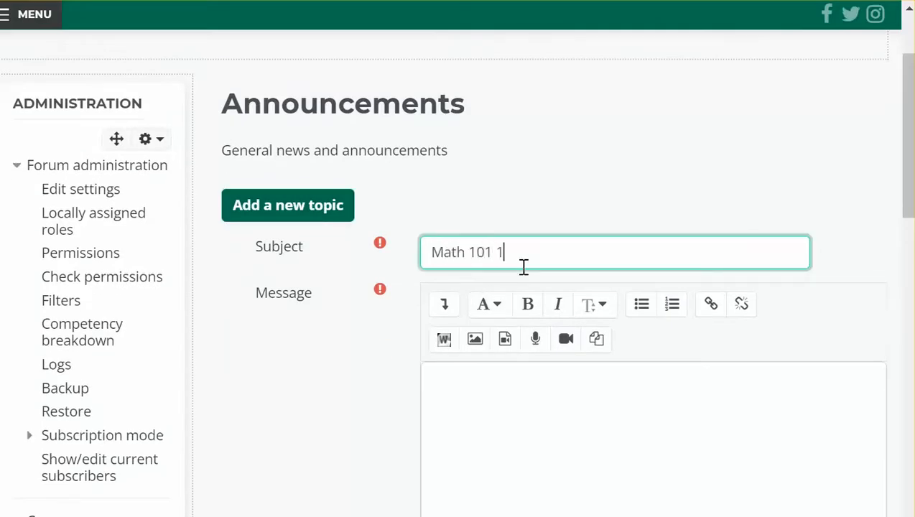
text(200.01 Rules)
- Show the message editor's extra formatting tools and open the file picker for inserting an image into the message
click(442, 305)
click(472, 455)
scroll(472, 456, down, 2)
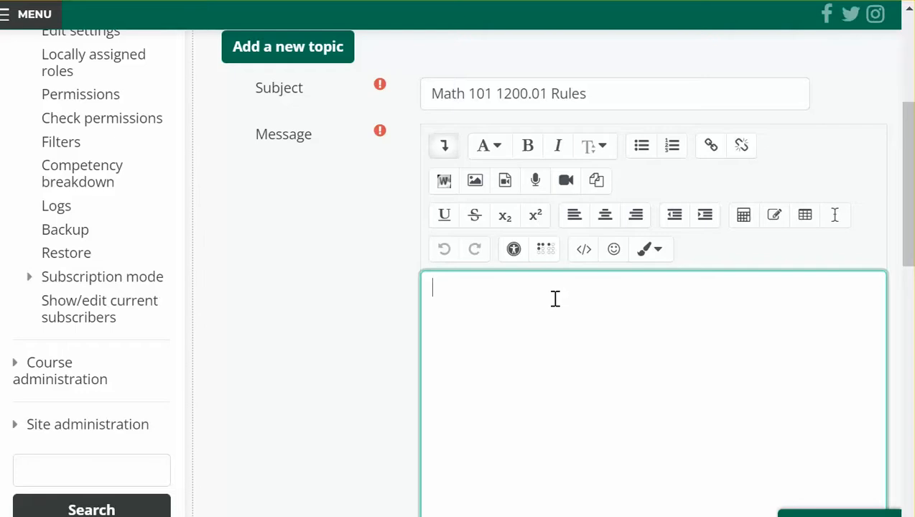
click(476, 181)
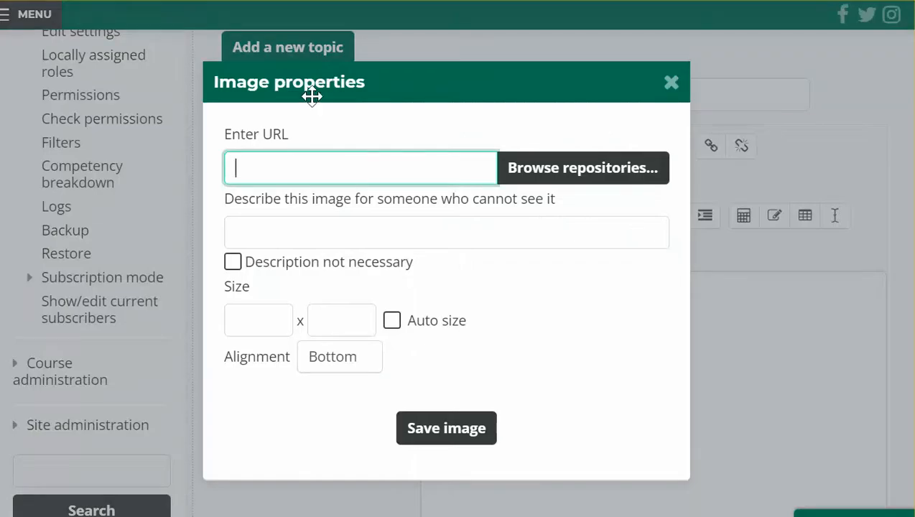
click(534, 165)
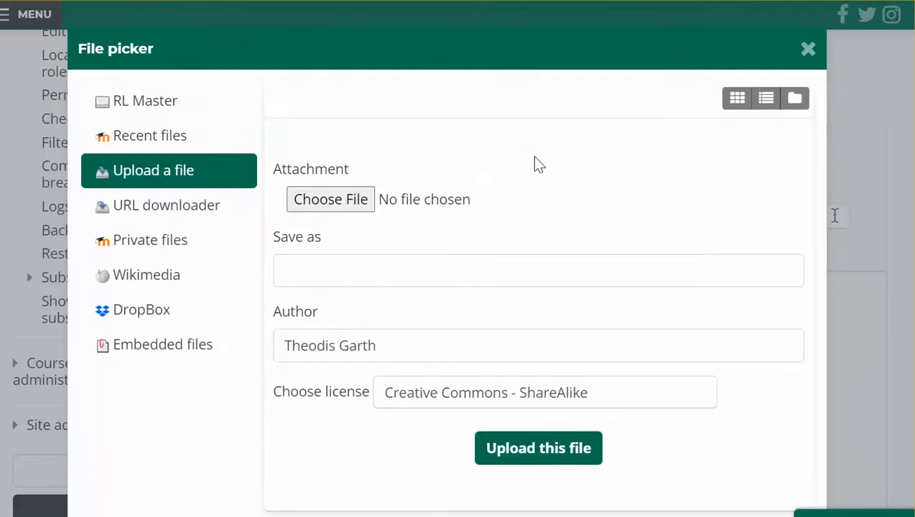
- Try to upload the PDF version of "Playful Nature Classroom Rules Poster" from Downloads as the message image
click(332, 200)
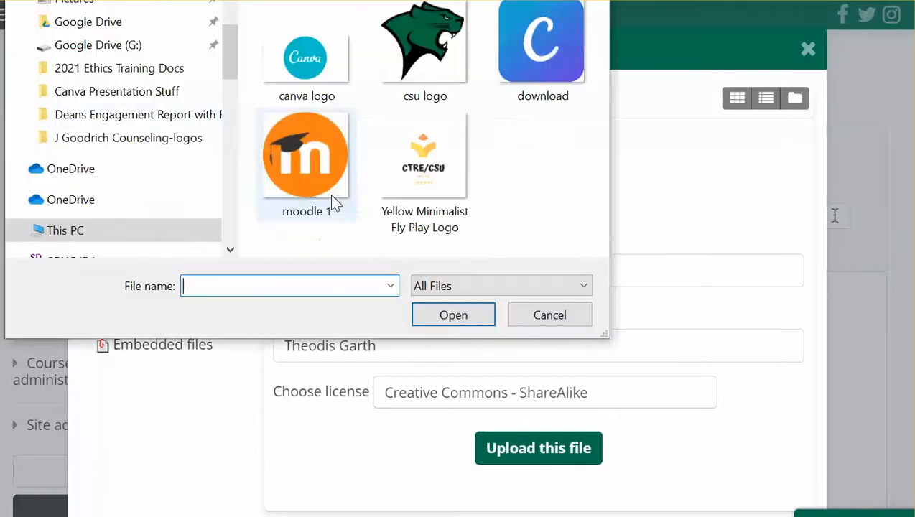
scroll(170, 76, up, 2)
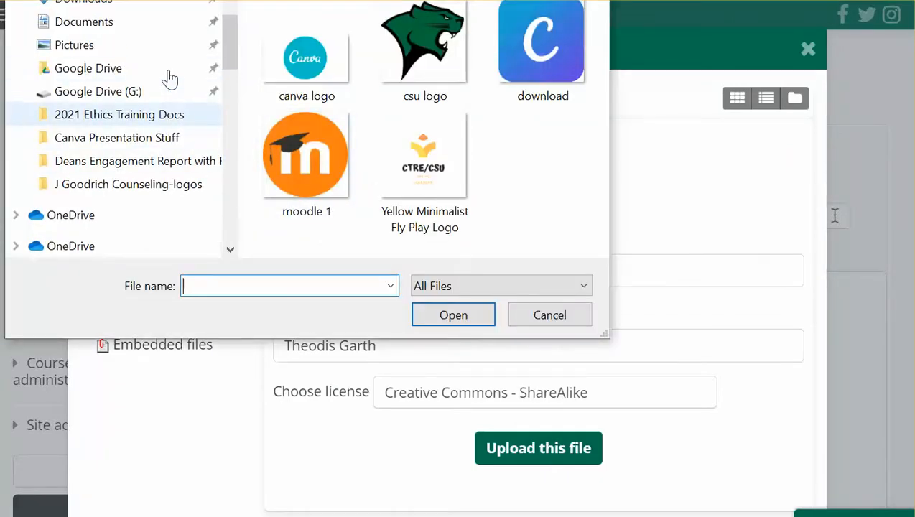
click(139, 7)
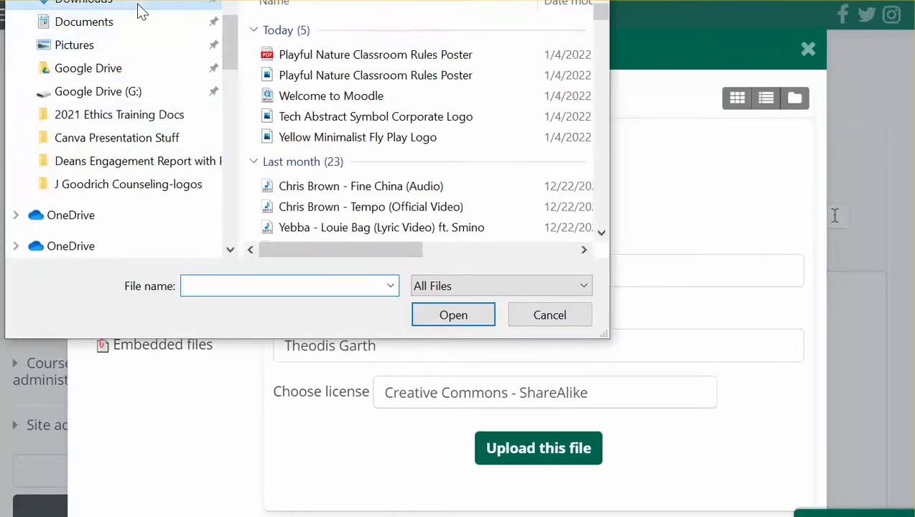
double_click(375, 63)
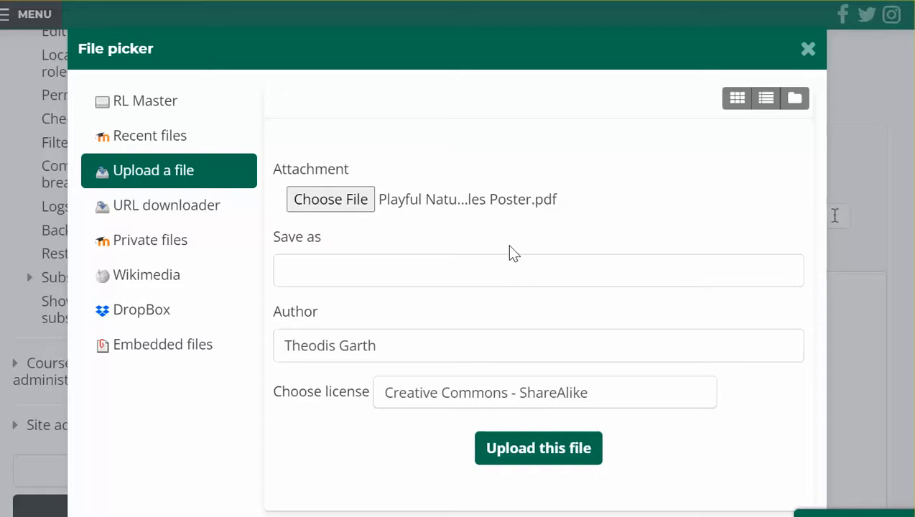
click(563, 461)
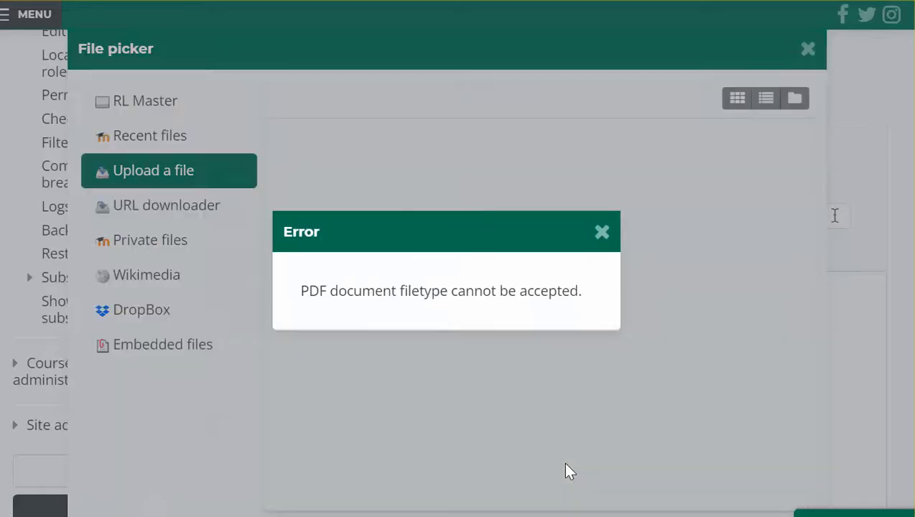
click(603, 234)
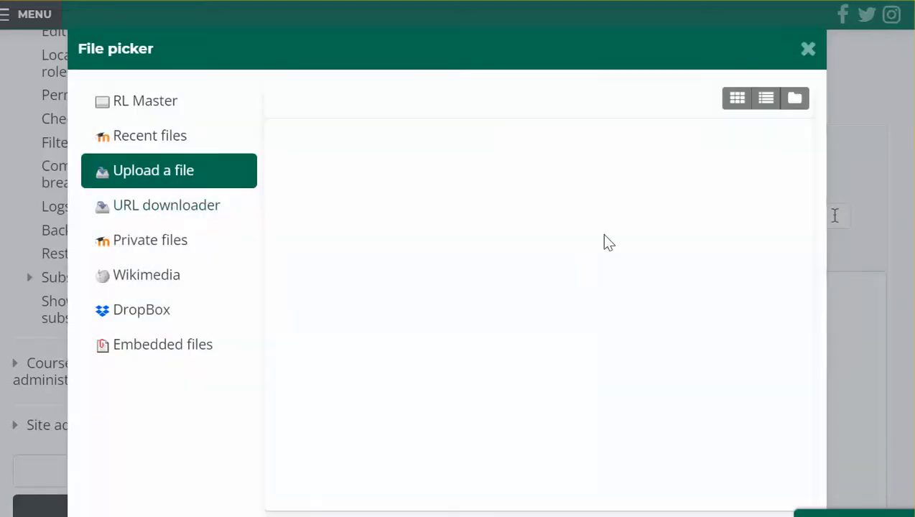
- Upload the PNG version of "Playful Nature Classroom Rules Poster" as the message image
click(179, 170)
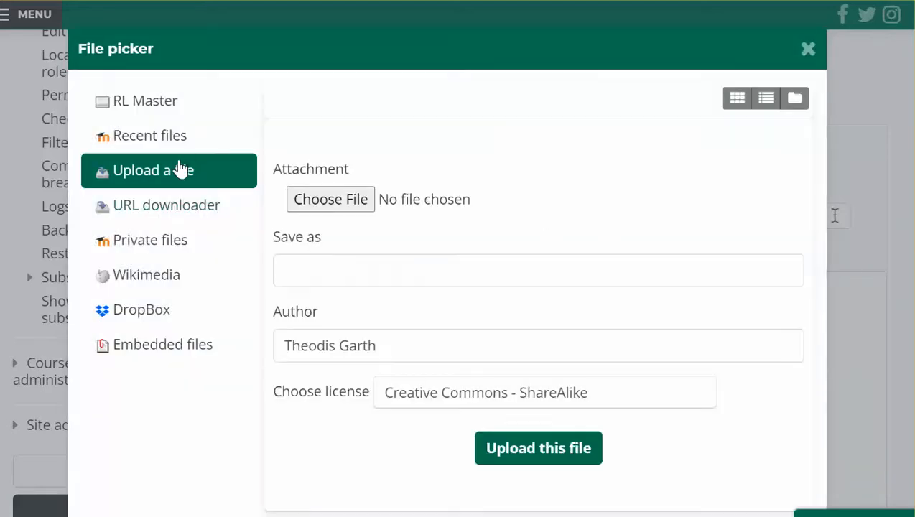
click(300, 204)
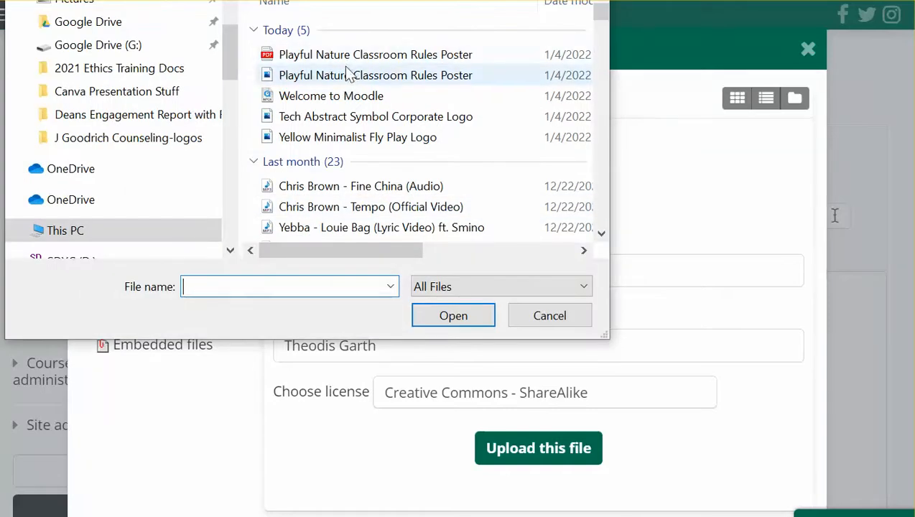
double_click(348, 77)
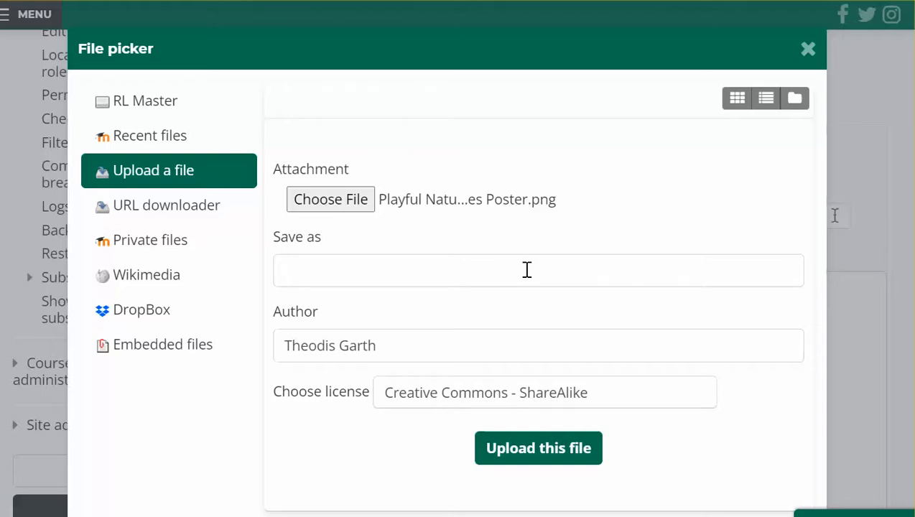
click(516, 449)
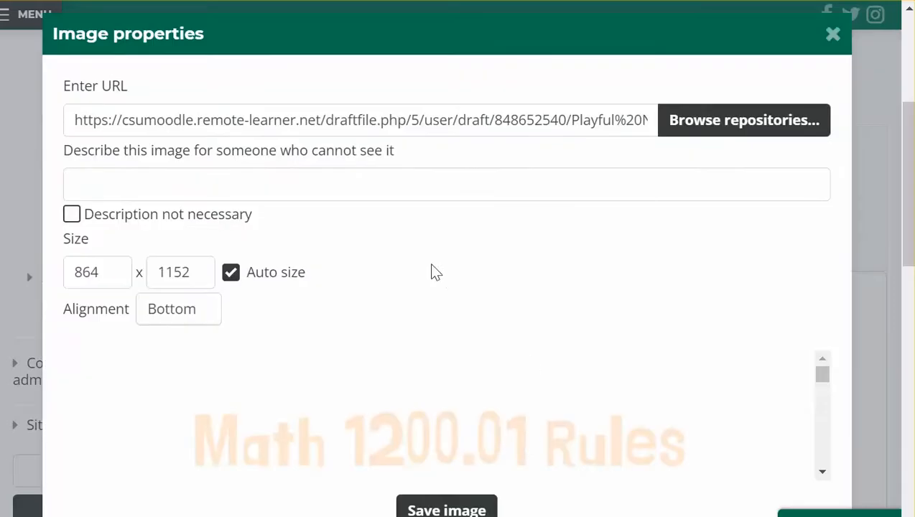
- Describe the uploaded poster image as "Math Rules" and save it into the announcement message at its automatic size
click(429, 192)
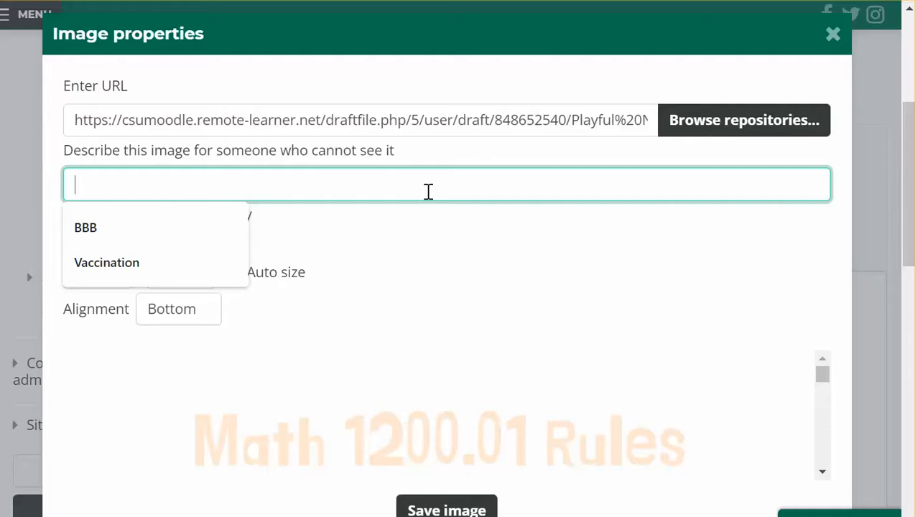
text(Math Rules)
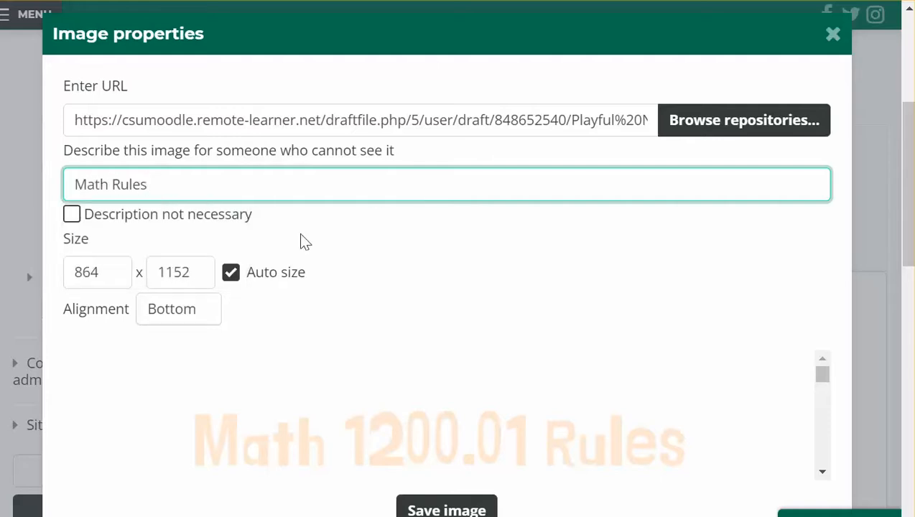
scroll(289, 252, down, 2)
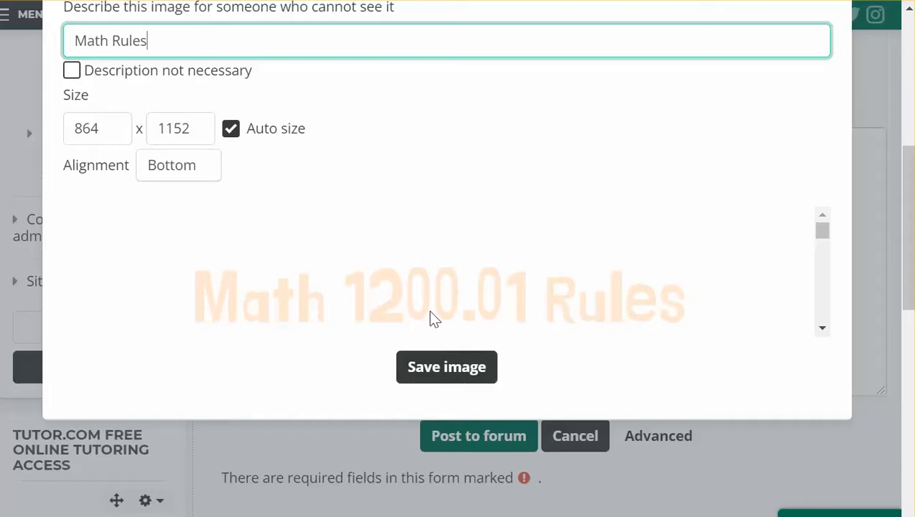
scroll(445, 320, down, 3)
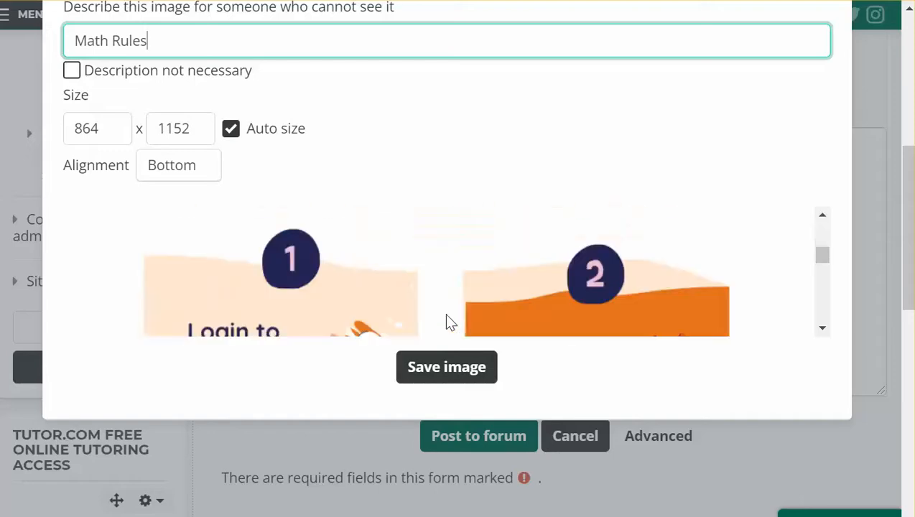
scroll(446, 321, down, 4)
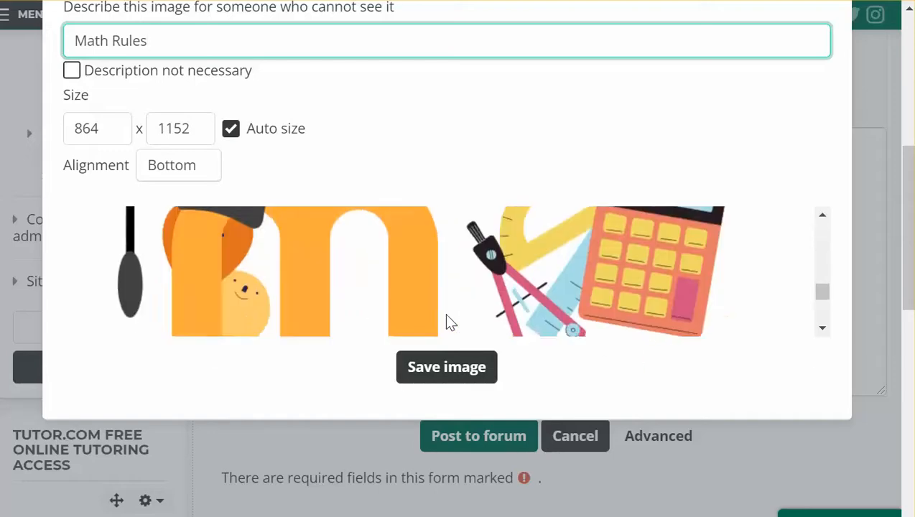
scroll(445, 321, up, 2)
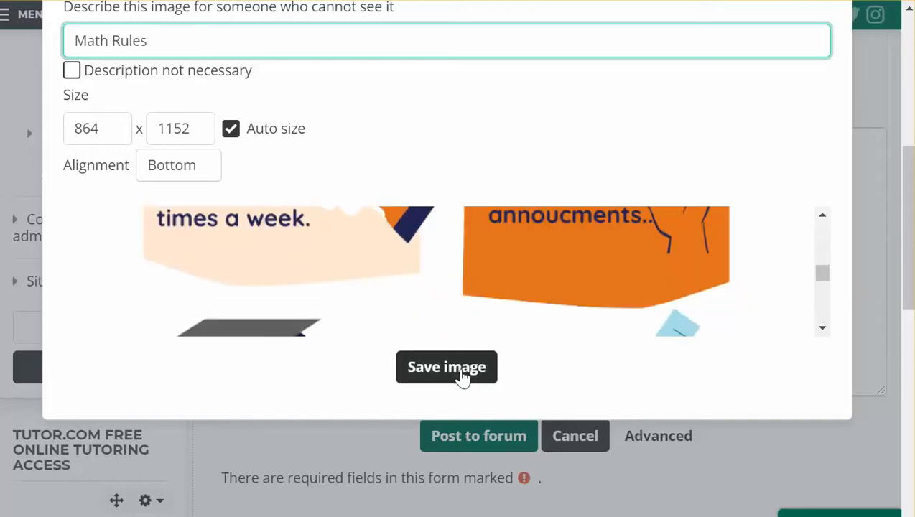
click(459, 371)
scroll(462, 419, down, 2)
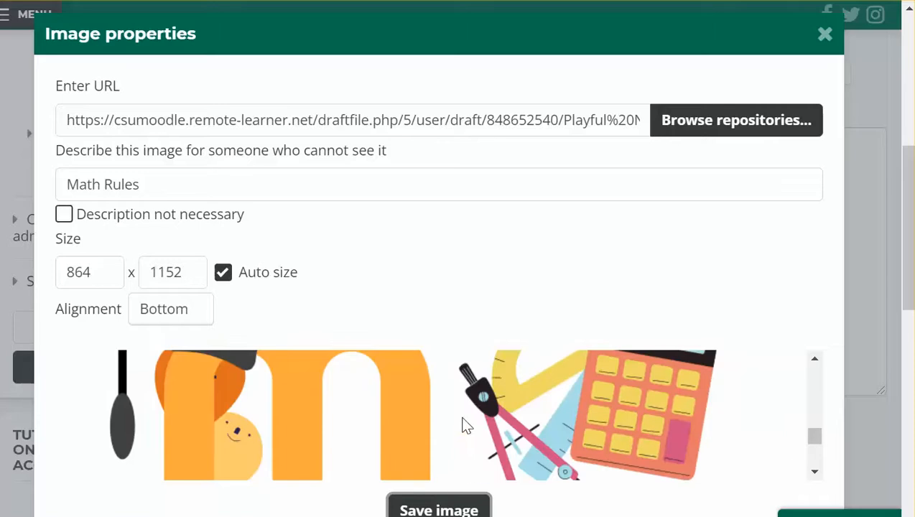
click(464, 508)
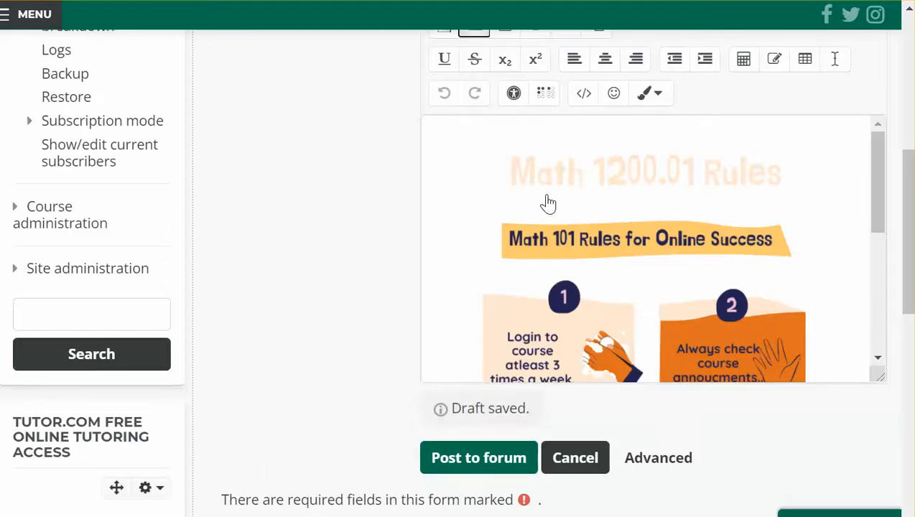
- Add an empty line after the poster image in the message and post the announcement to the forum
scroll(547, 203, down, 1)
scroll(545, 200, up, 1)
click(502, 130)
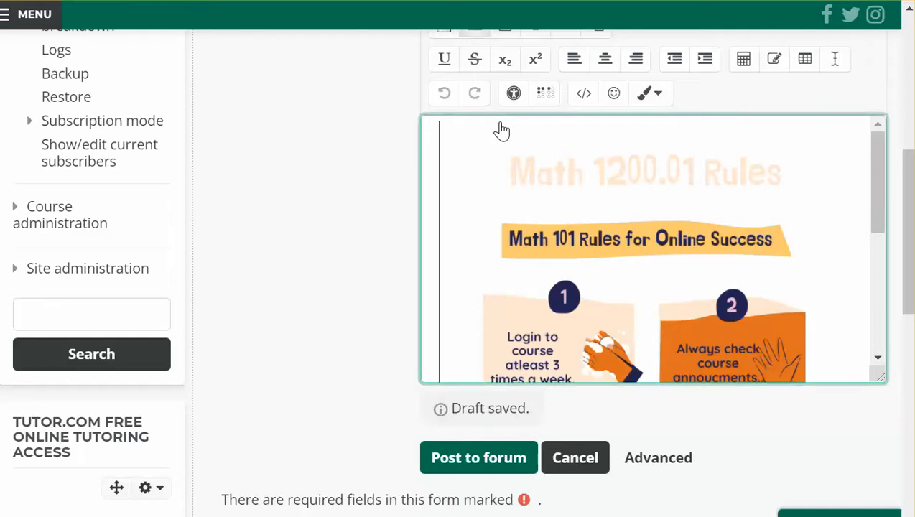
key(Right)
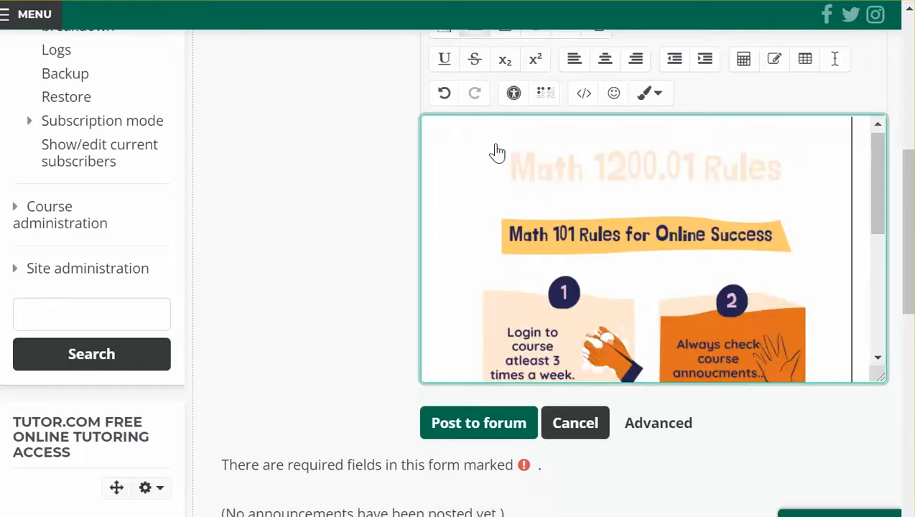
key(Return)
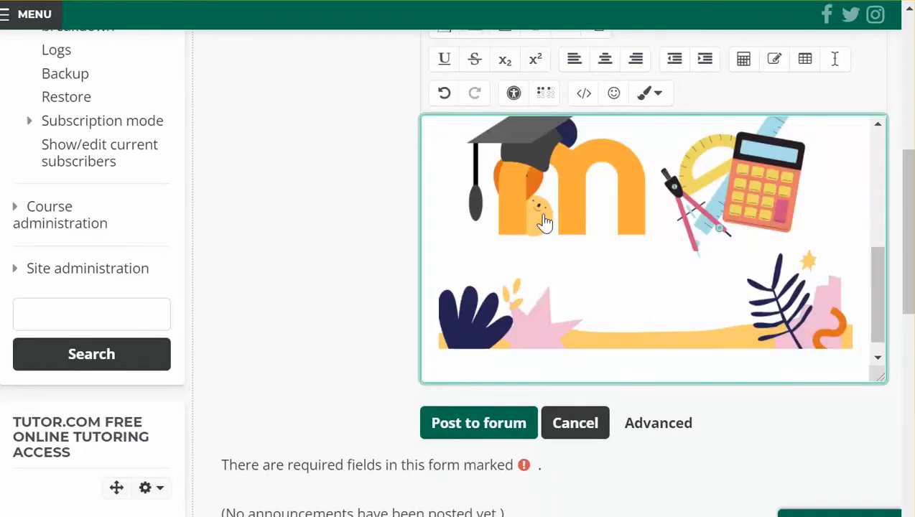
scroll(557, 298, up, 5)
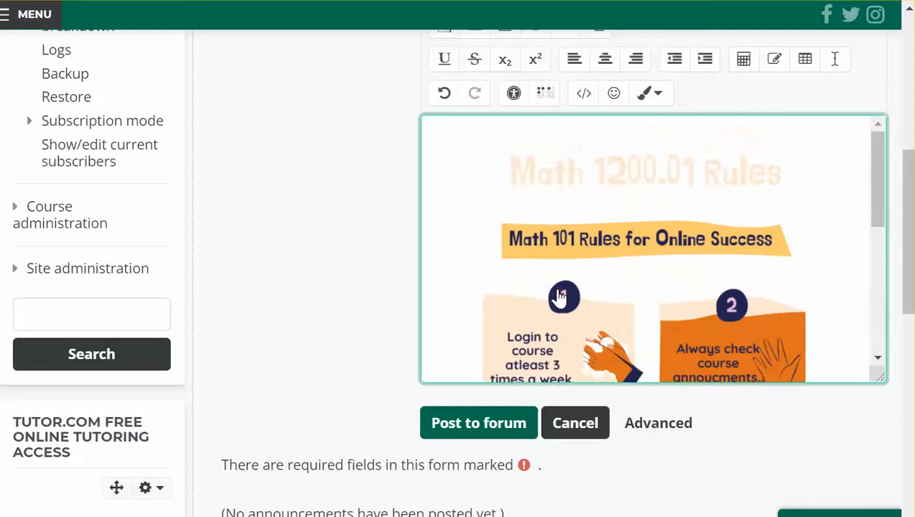
scroll(561, 297, down, 2)
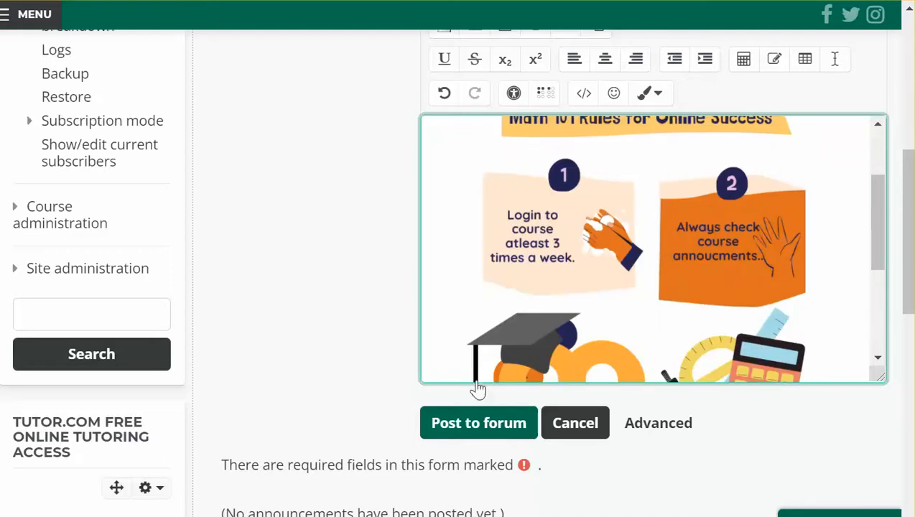
click(466, 432)
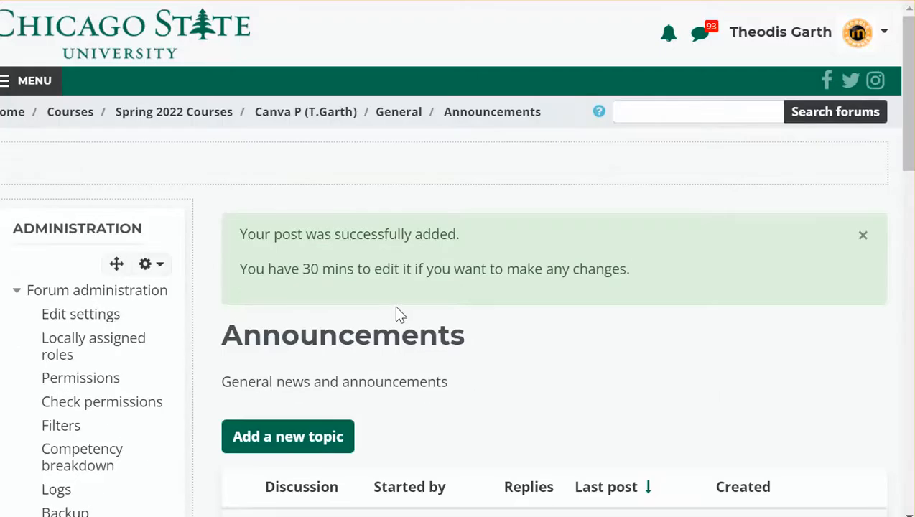
- Open the posted "Math 101 1200.01 Rules" discussion and look through the poster image in it
scroll(397, 310, down, 3)
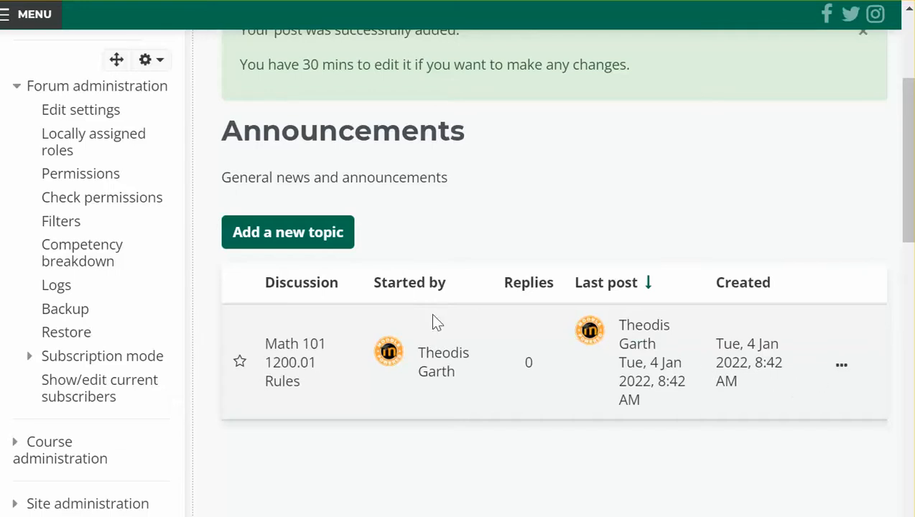
click(302, 366)
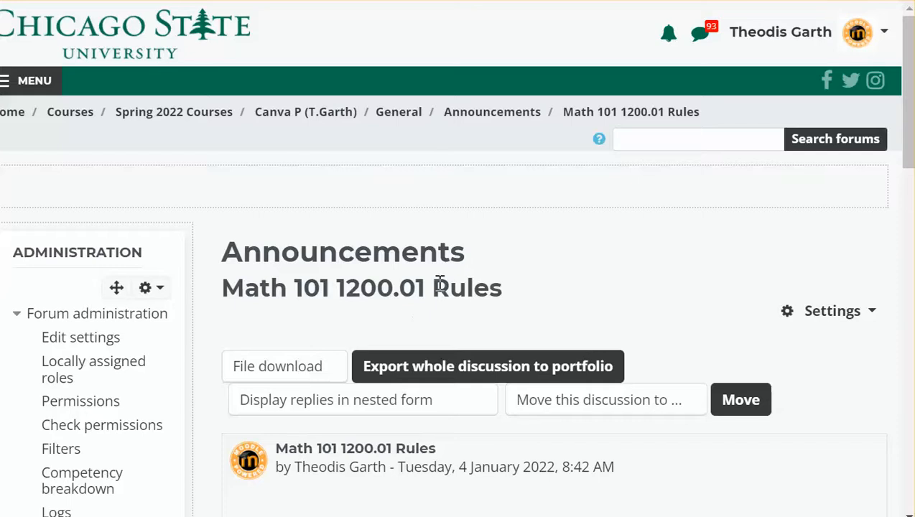
scroll(440, 289, down, 3)
scroll(441, 290, down, 3)
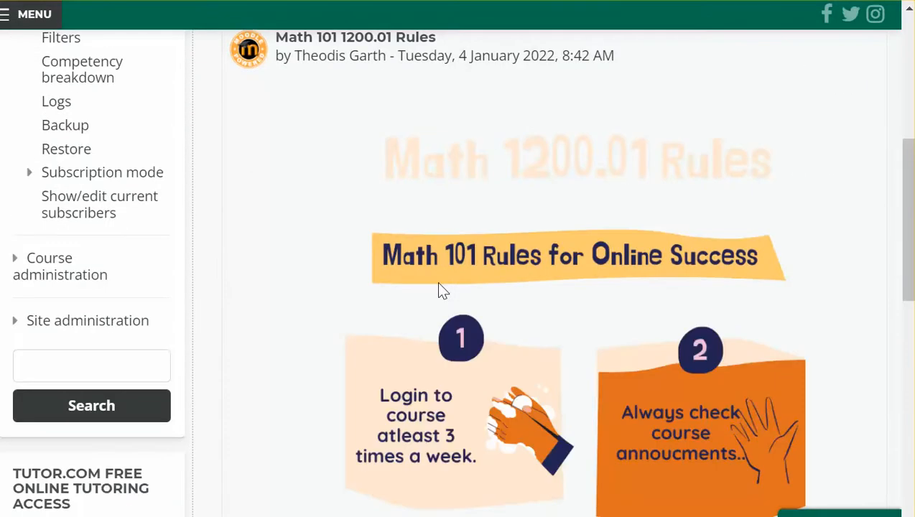
scroll(441, 290, down, 1)
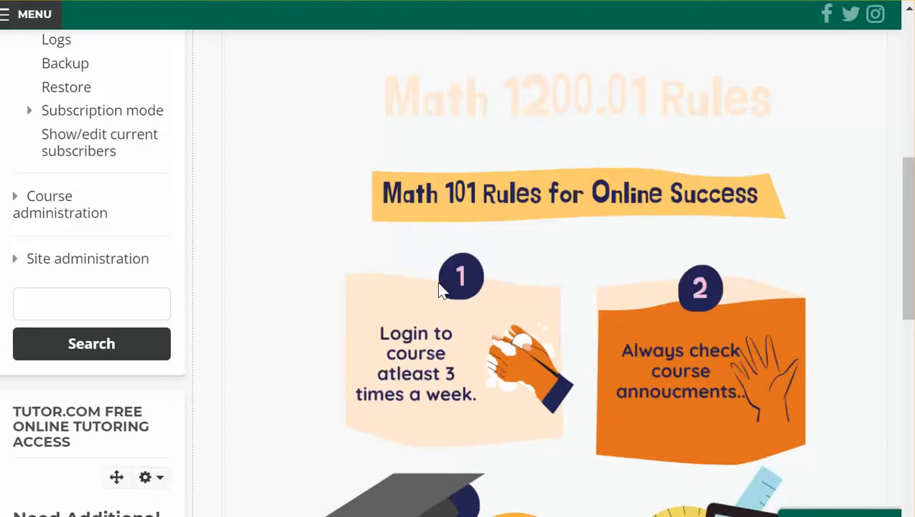
scroll(442, 290, down, 1)
scroll(442, 291, down, 2)
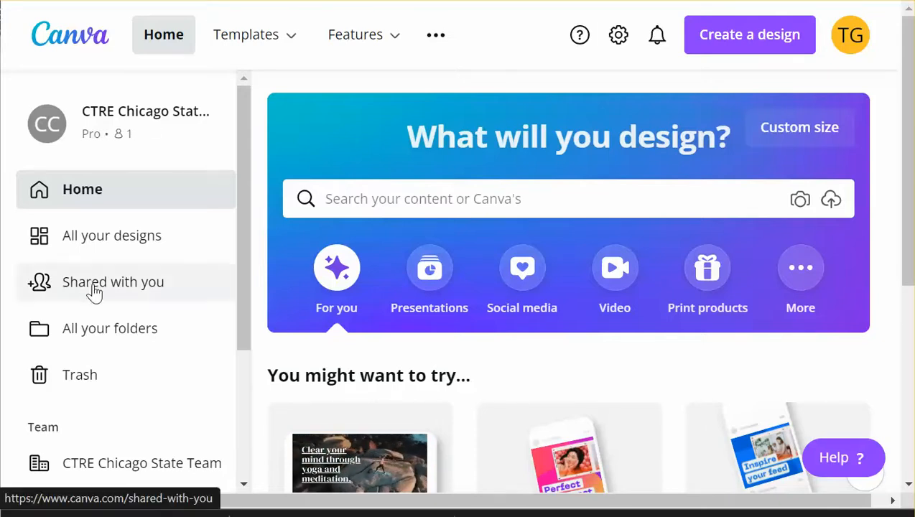
- Switch to Canva, open the "Welcome to Moodle" video message from all your designs, and play it through
click(126, 231)
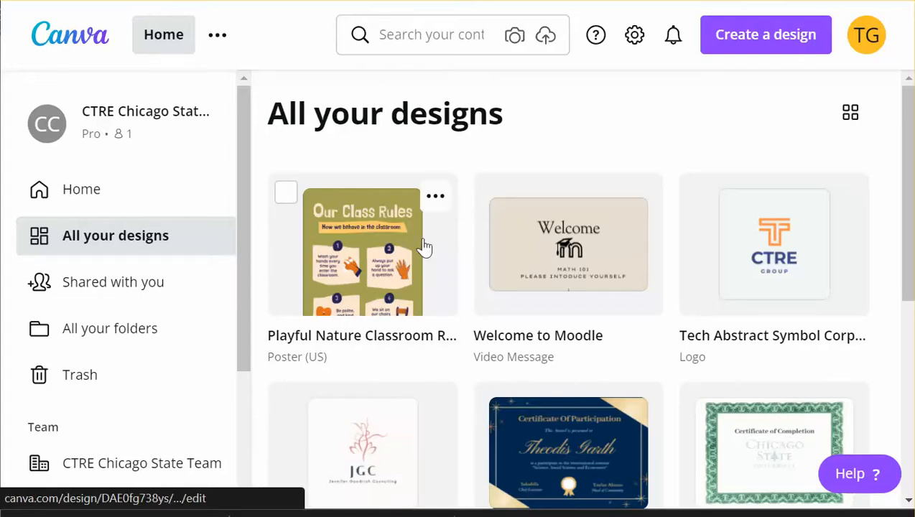
scroll(554, 243, down, 1)
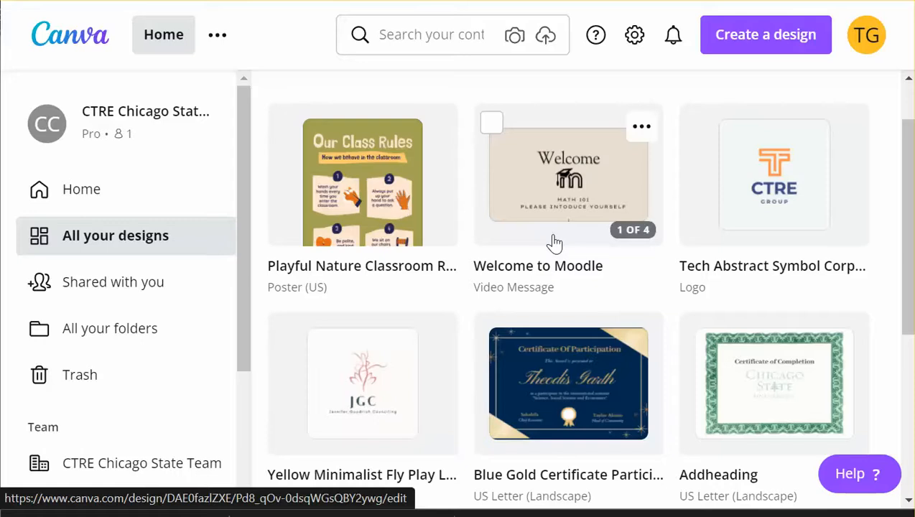
scroll(554, 243, up, 1)
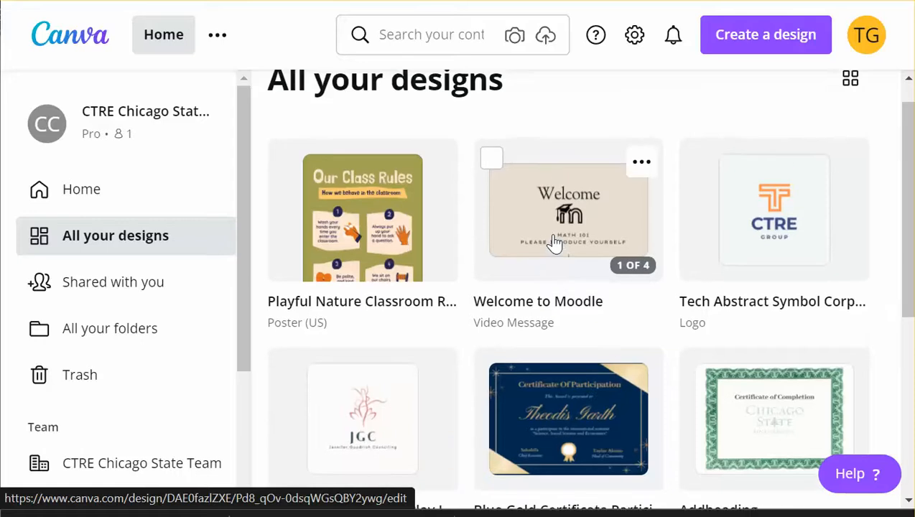
click(606, 229)
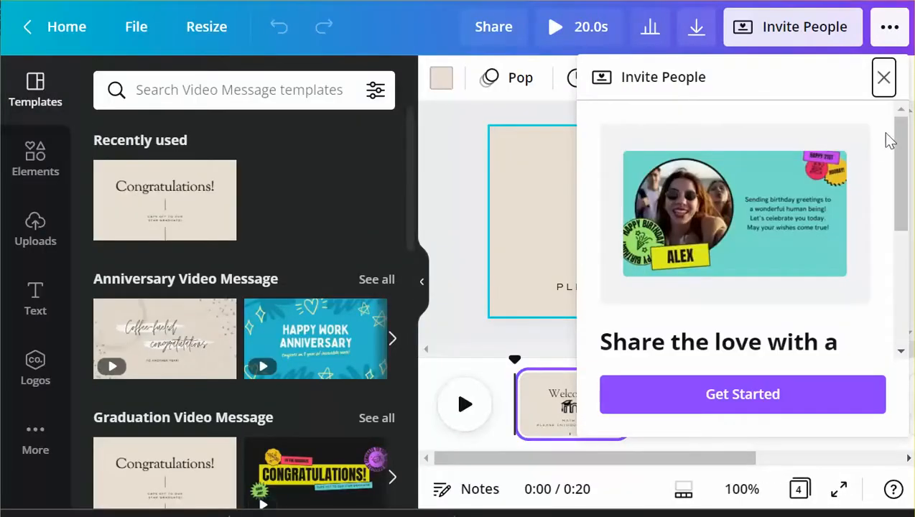
click(884, 78)
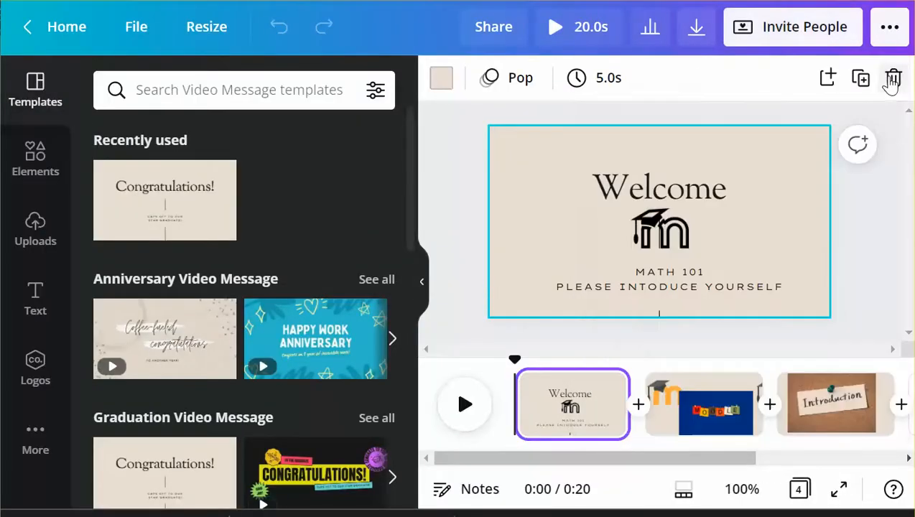
click(460, 395)
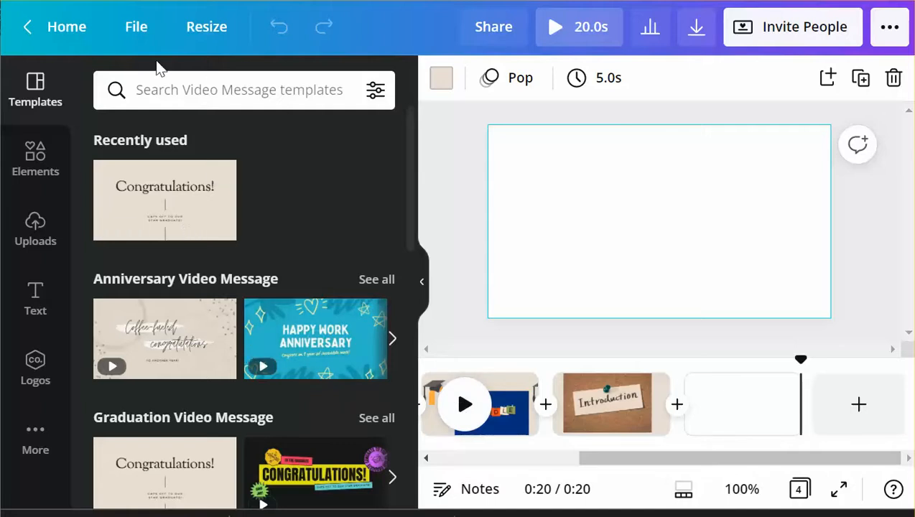
- Return to the Canva home page, create a blank Video Message from the video designs, and dismiss the Invite People prompt
click(79, 26)
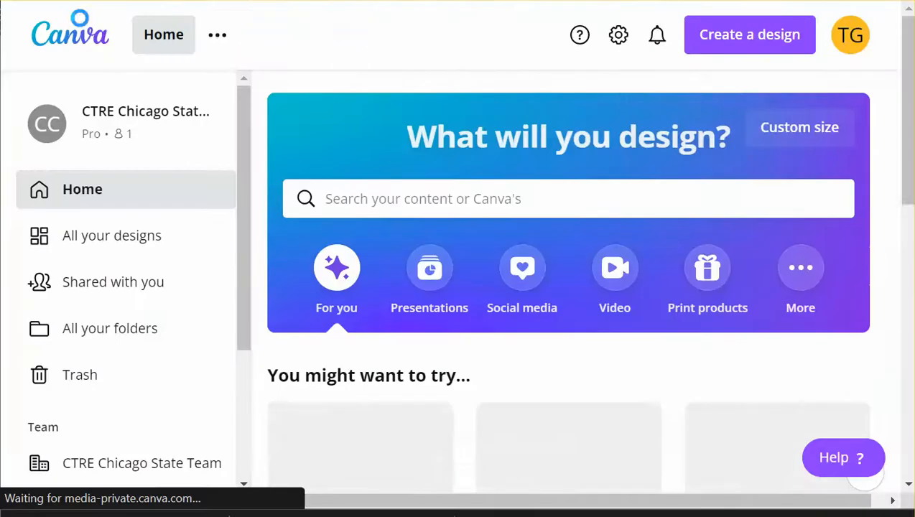
click(609, 267)
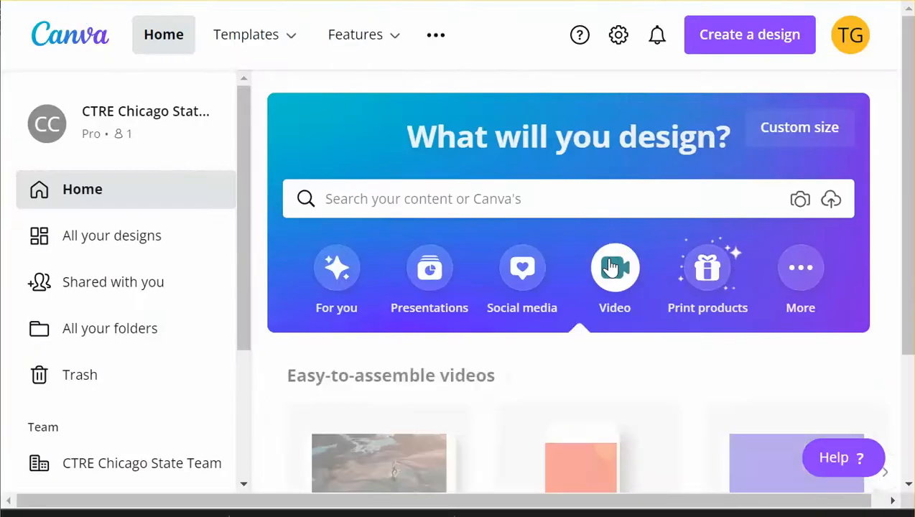
scroll(489, 375, down, 1)
scroll(491, 384, down, 2)
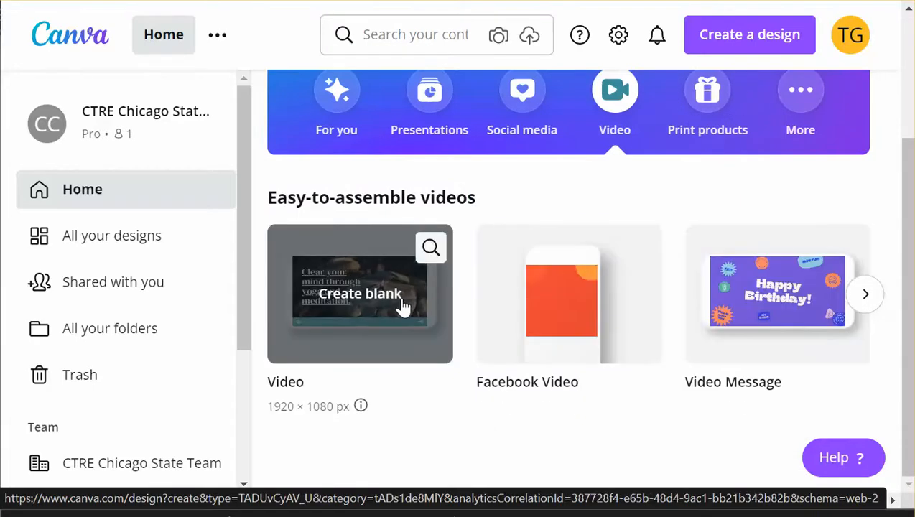
click(869, 298)
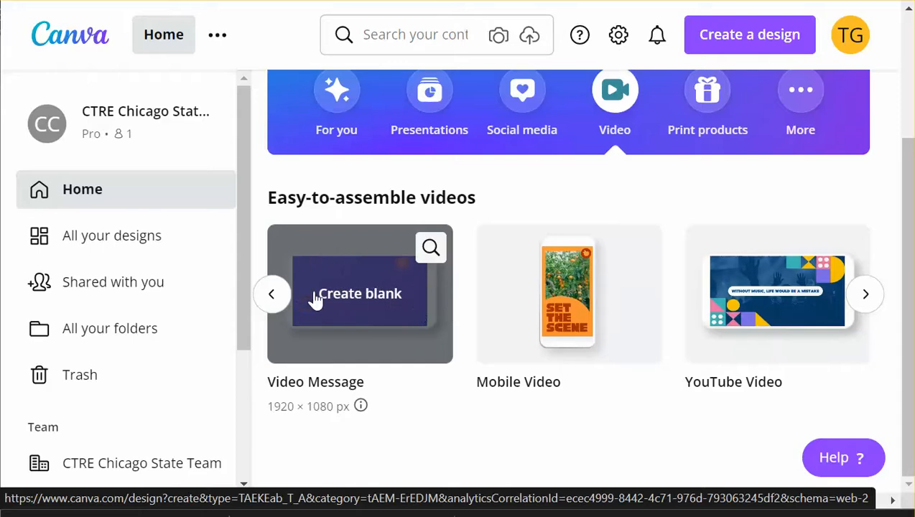
click(276, 297)
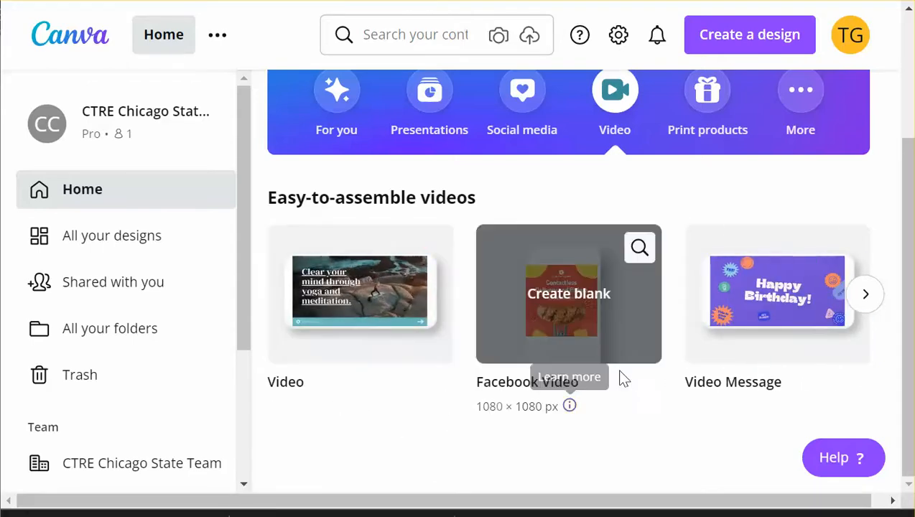
click(729, 325)
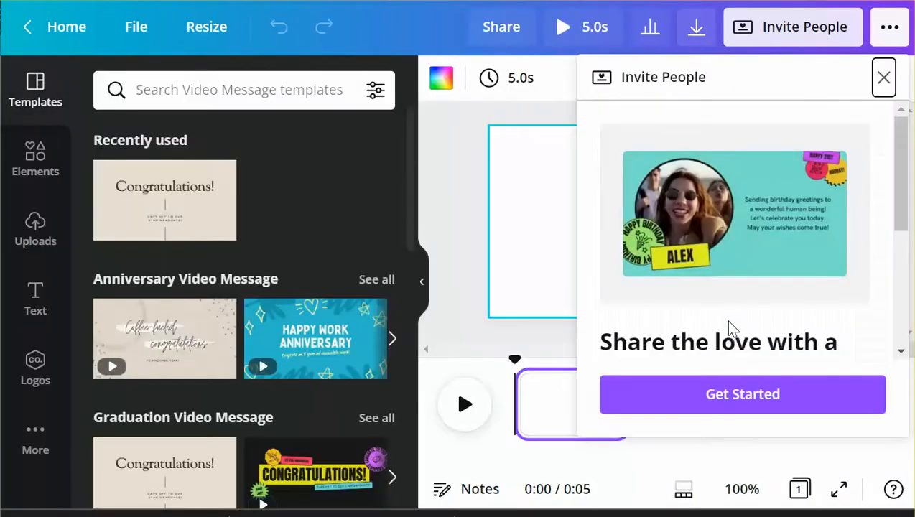
click(886, 78)
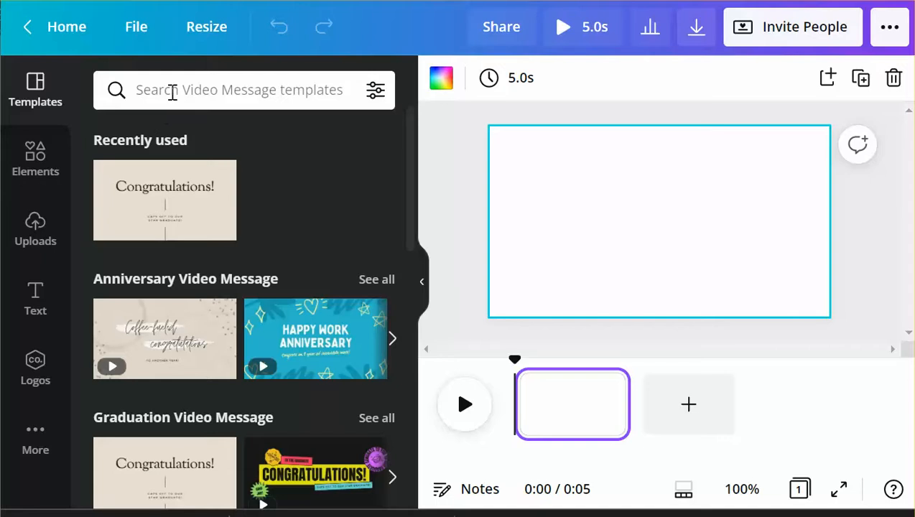
- Browse the Video Message templates down to the beige "Congratulations!" graduation design
scroll(222, 311, down, 3)
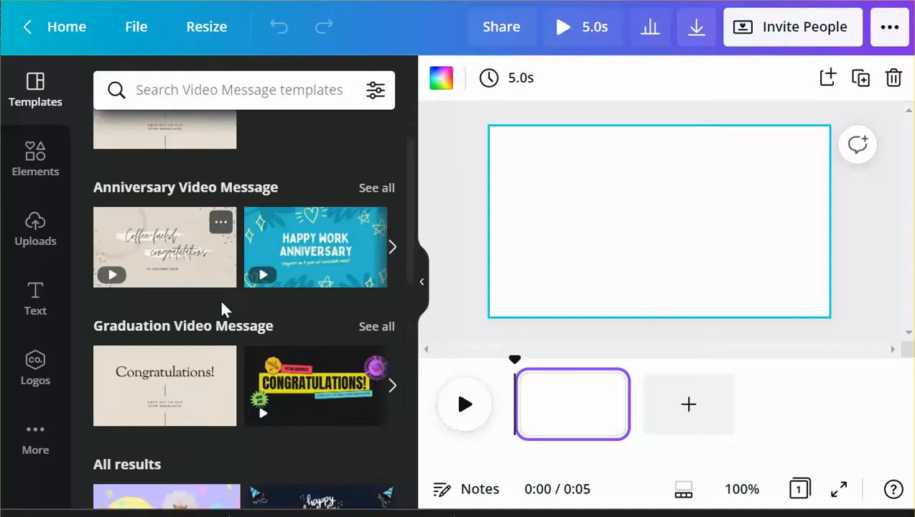
scroll(222, 311, down, 2)
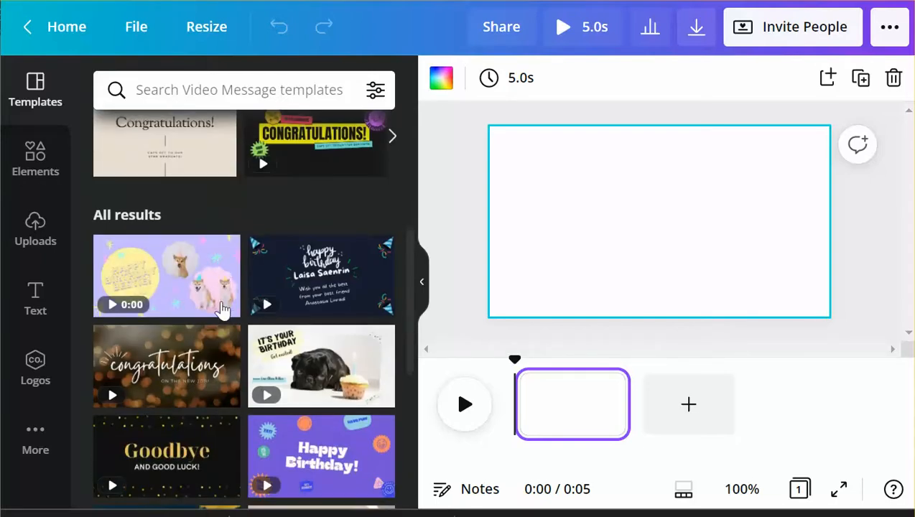
scroll(223, 310, down, 2)
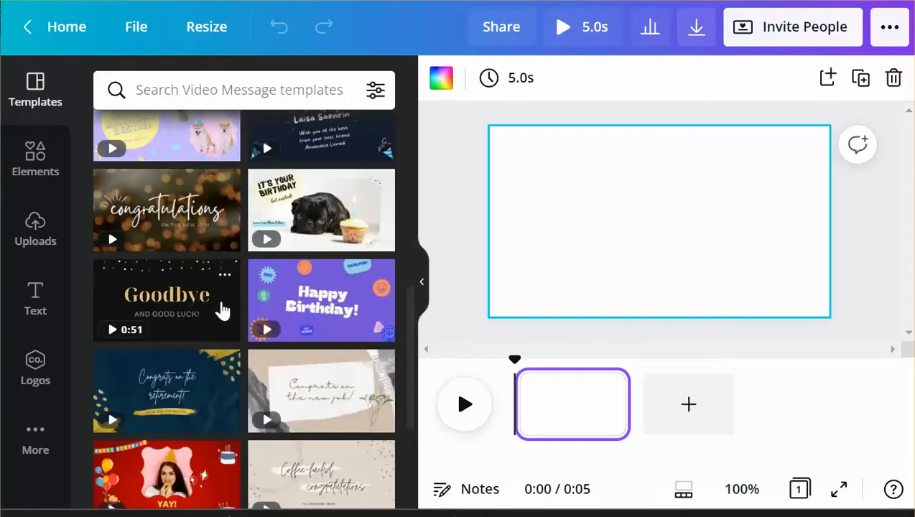
scroll(222, 311, down, 1)
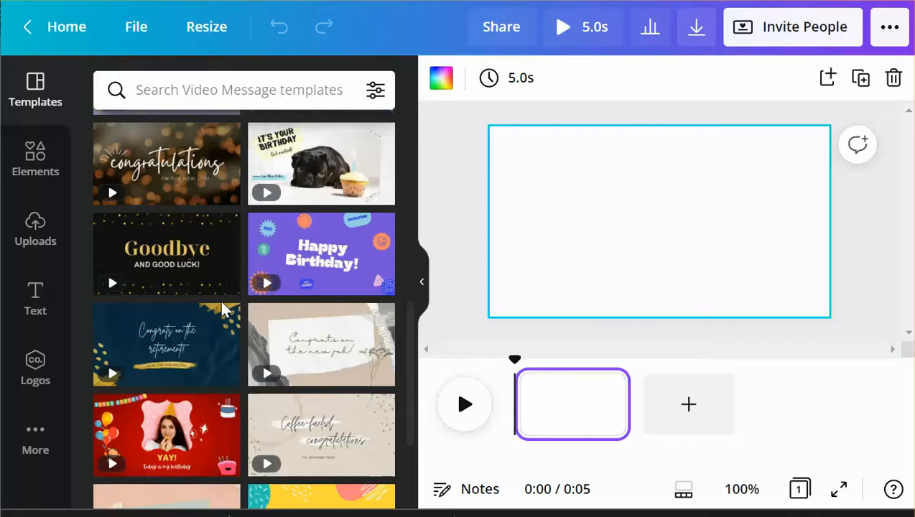
scroll(221, 305, down, 2)
scroll(221, 307, up, 3)
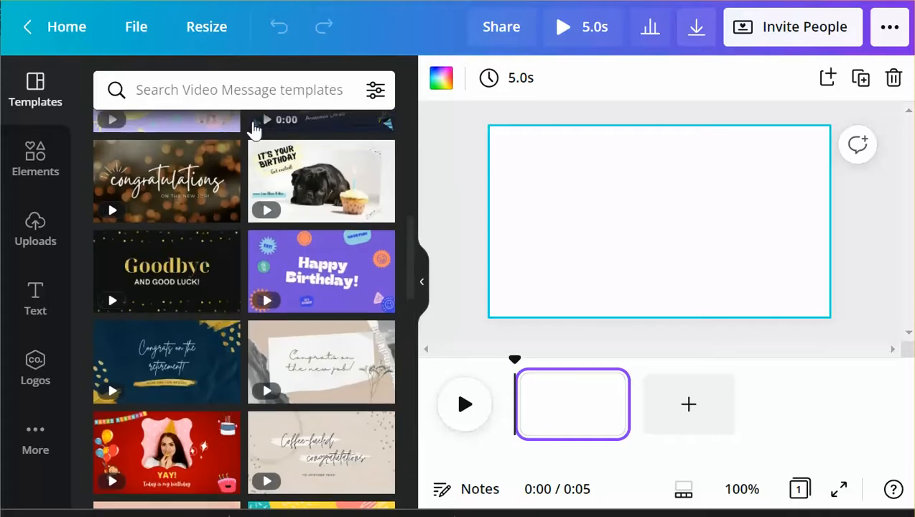
scroll(248, 305, down, 8)
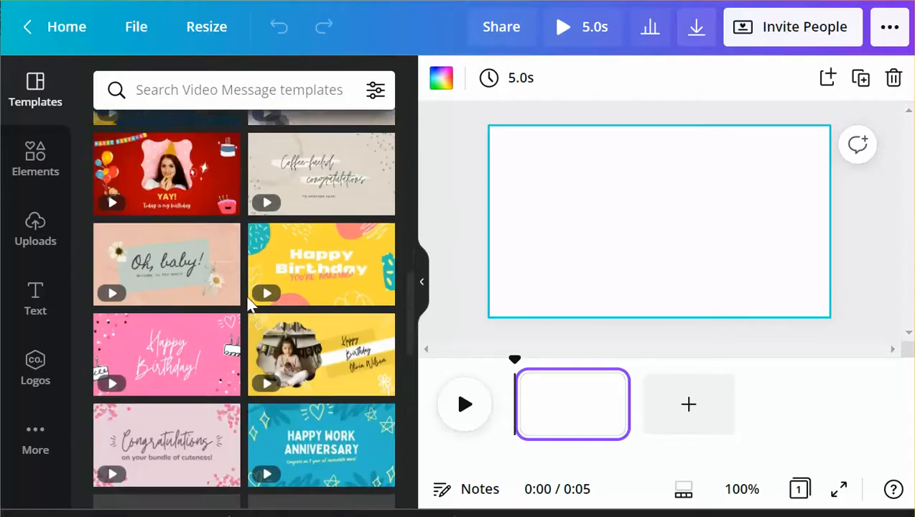
scroll(248, 306, down, 5)
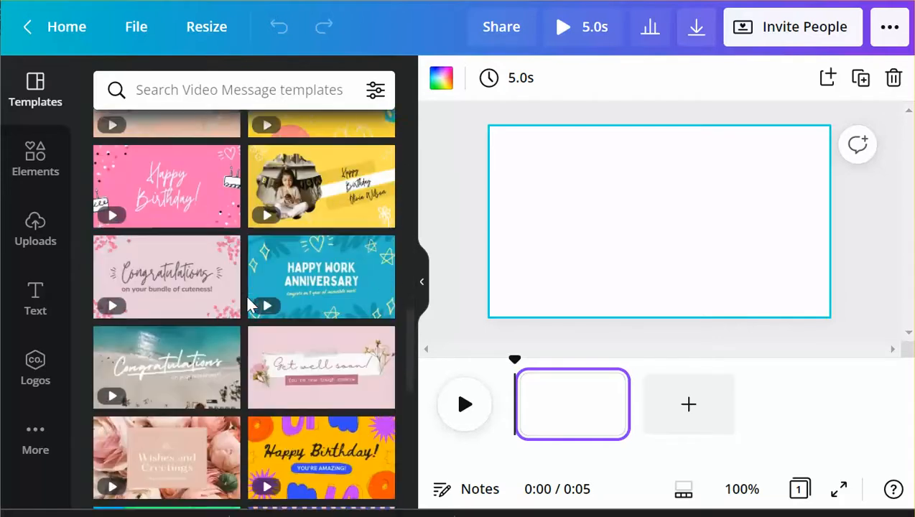
scroll(248, 304, down, 5)
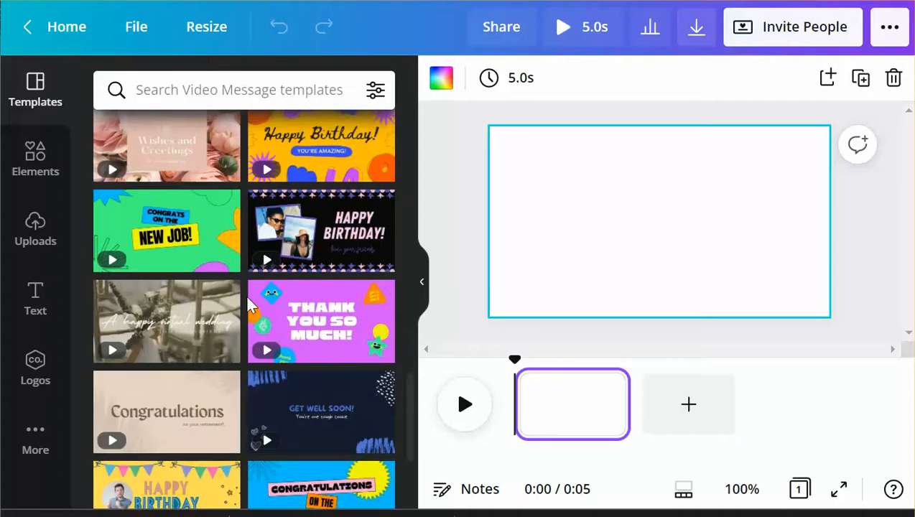
scroll(248, 305, down, 5)
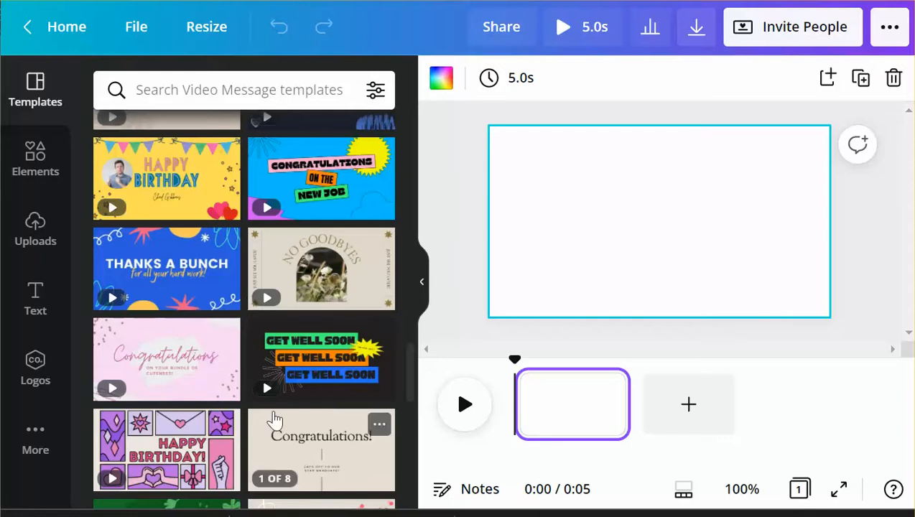
scroll(273, 419, down, 2)
scroll(274, 419, down, 1)
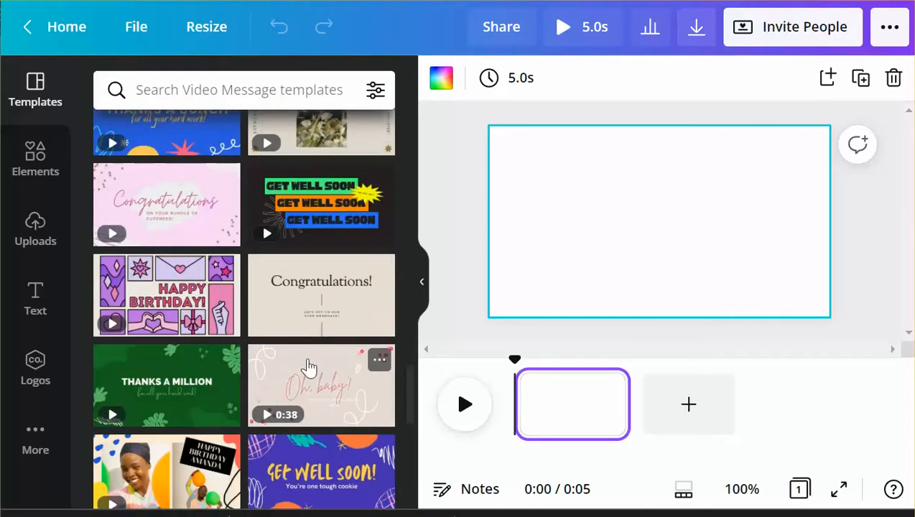
- Open the Beige and Black Elegant Graduation template, look over its pages, and apply its "Congratulations!" page to the blank page
click(319, 320)
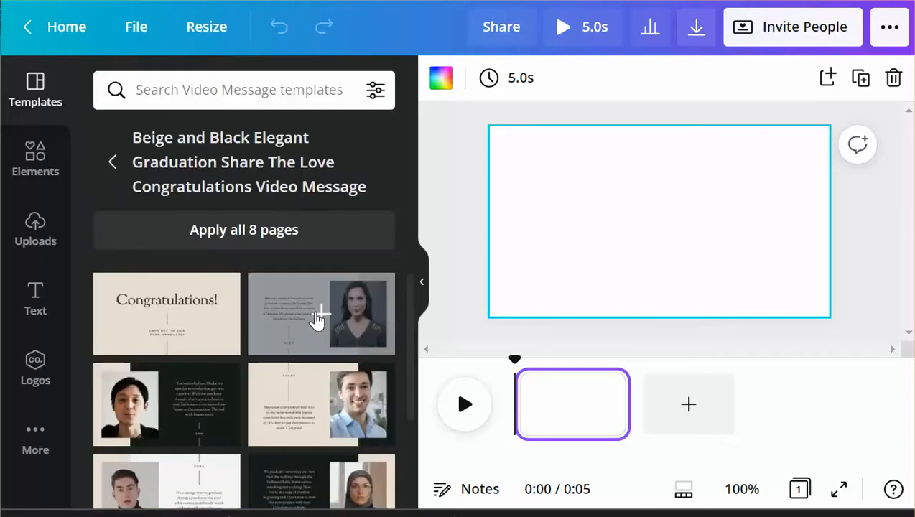
scroll(268, 373, down, 2)
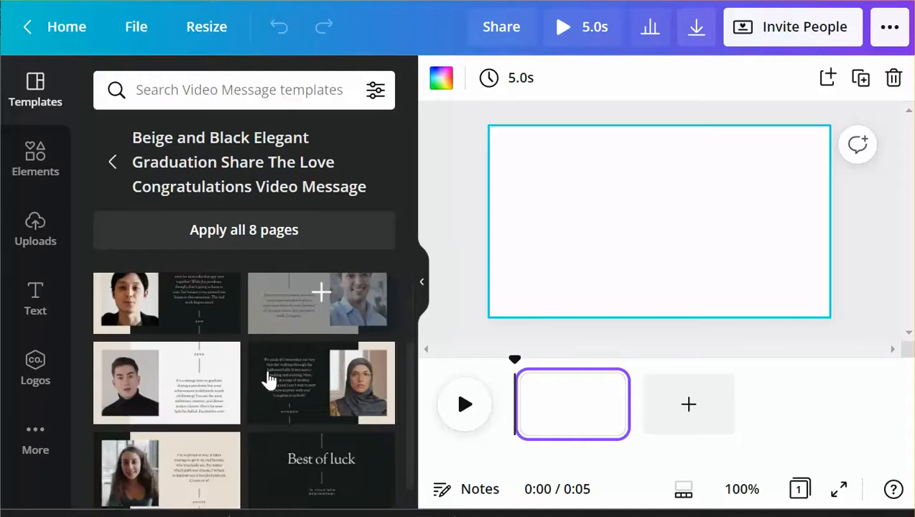
scroll(267, 373, up, 3)
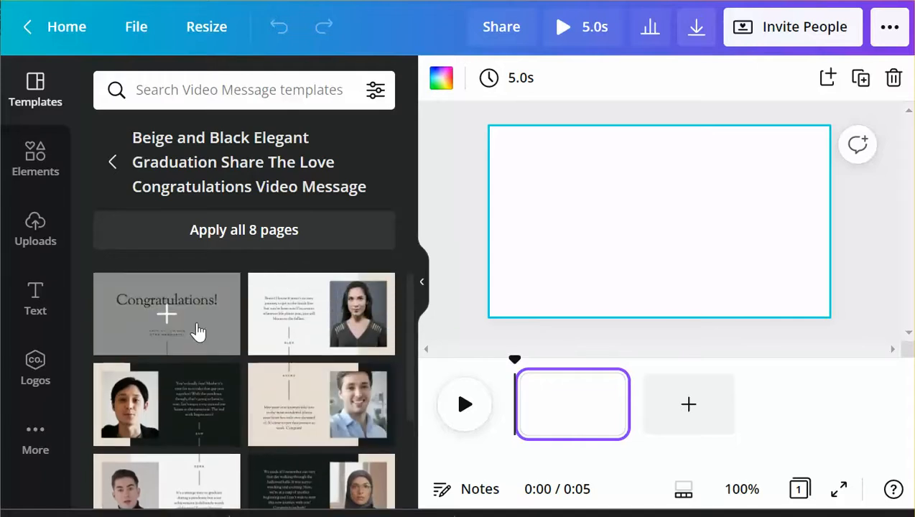
click(198, 331)
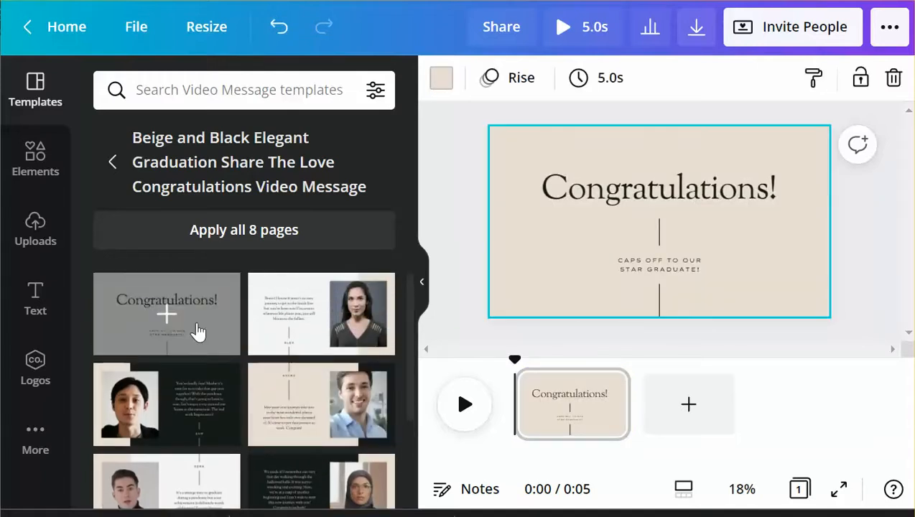
- Replace the "Congratulations!" heading with "Welcome To Math 101" and put "1200.01" on a new line below it
click(675, 205)
click(673, 195)
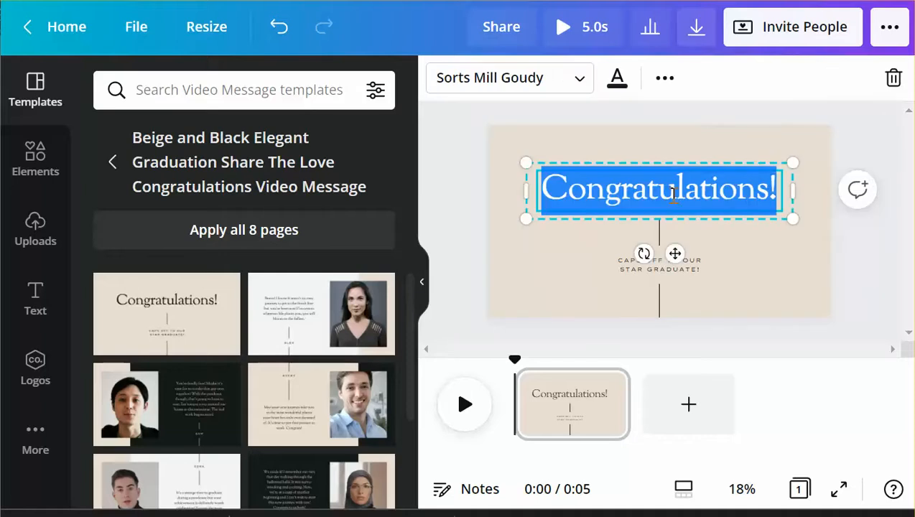
text(Welcome)
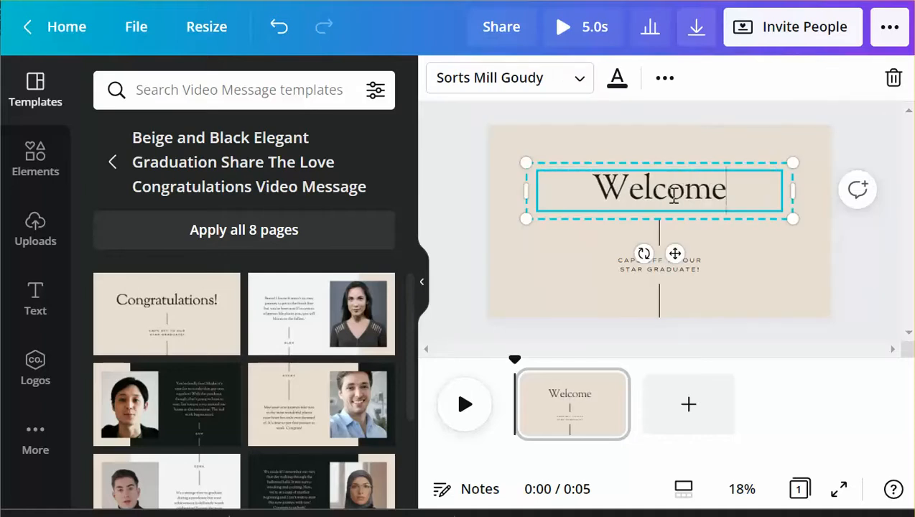
text( To Math)
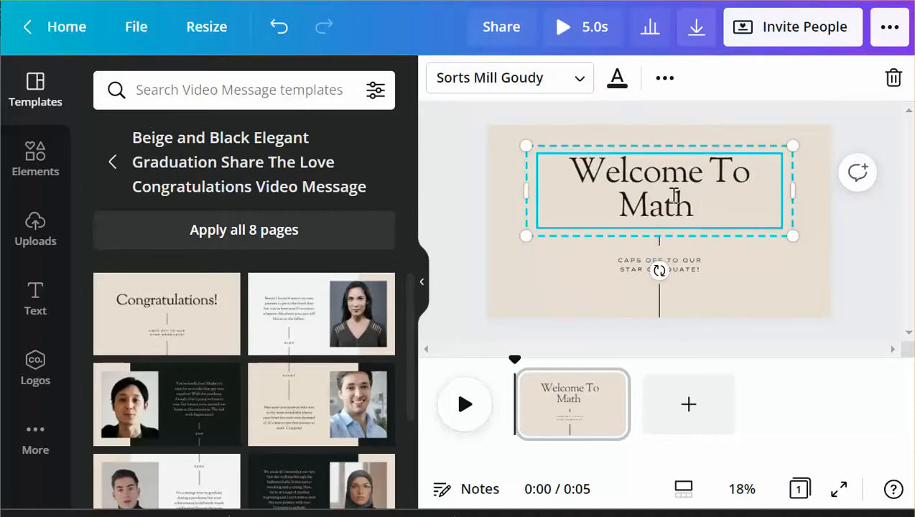
text( 101)
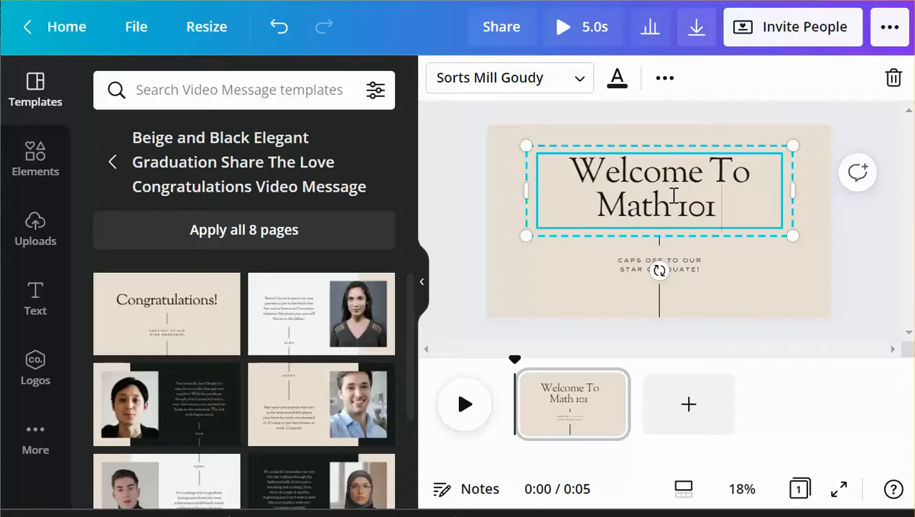
key(Return)
text(120)
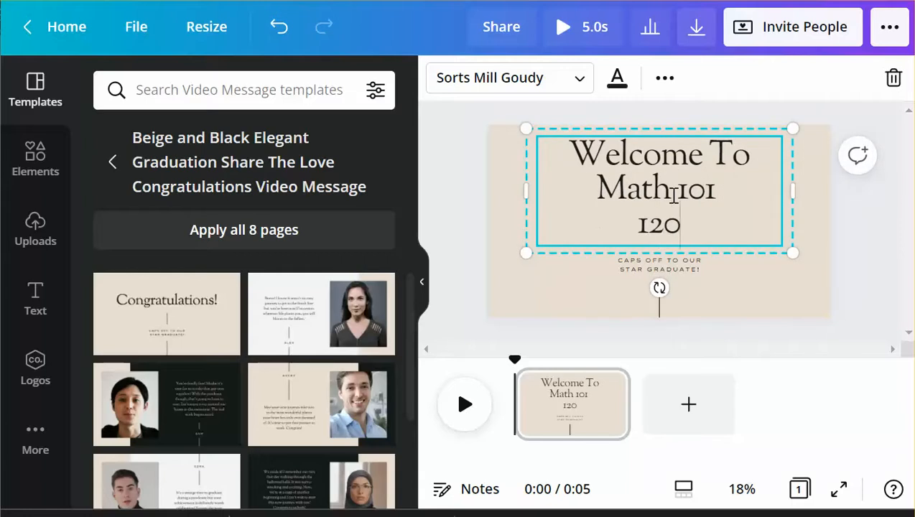
text(0.01)
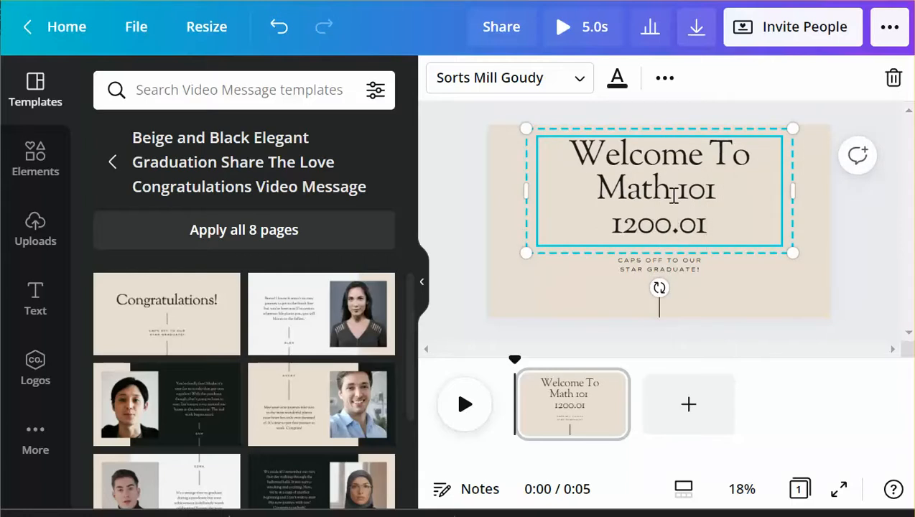
- Replace the small caption under the heading with "CTRE MOODLE ONLINE LEARNING"
click(697, 276)
click(696, 271)
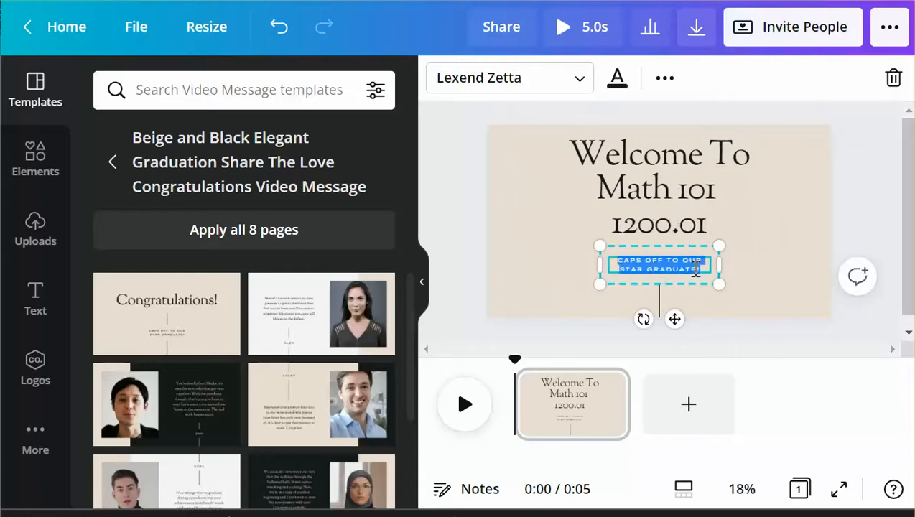
key(BackSpace)
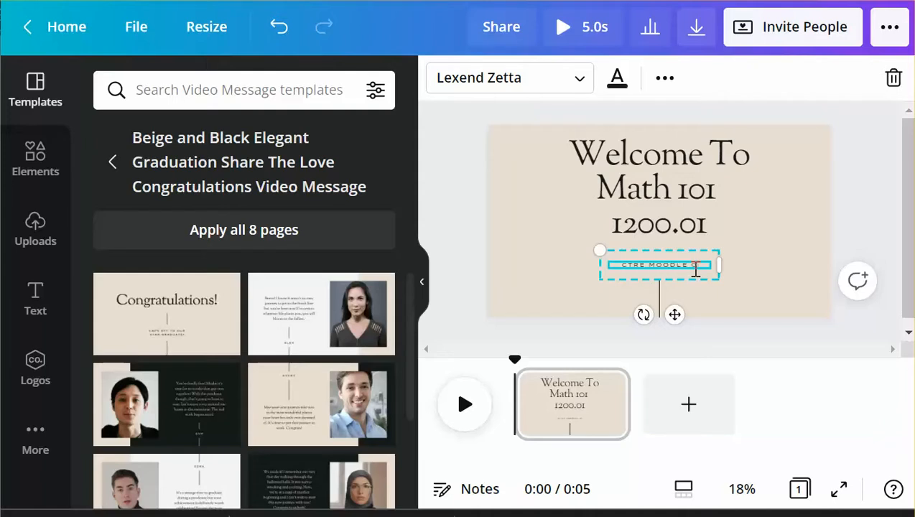
text(CTRE MOODLE ONLINE LEARNING)
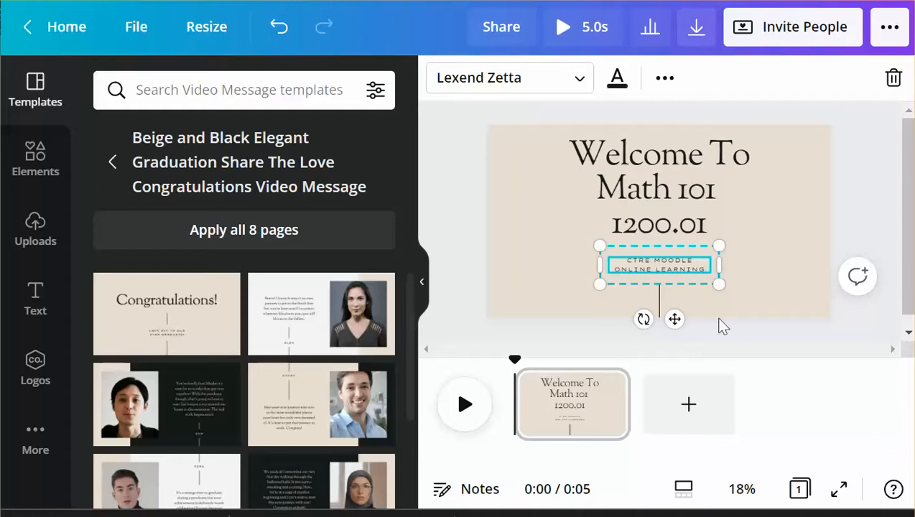
key(Escape)
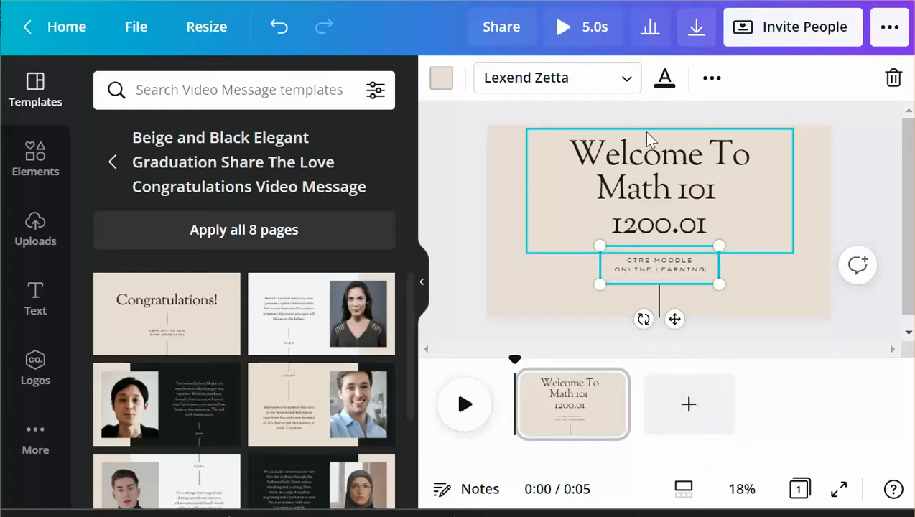
- Look at the text effects for the caption, apply the Stomp element animation to it, and review its other formatting options
click(710, 87)
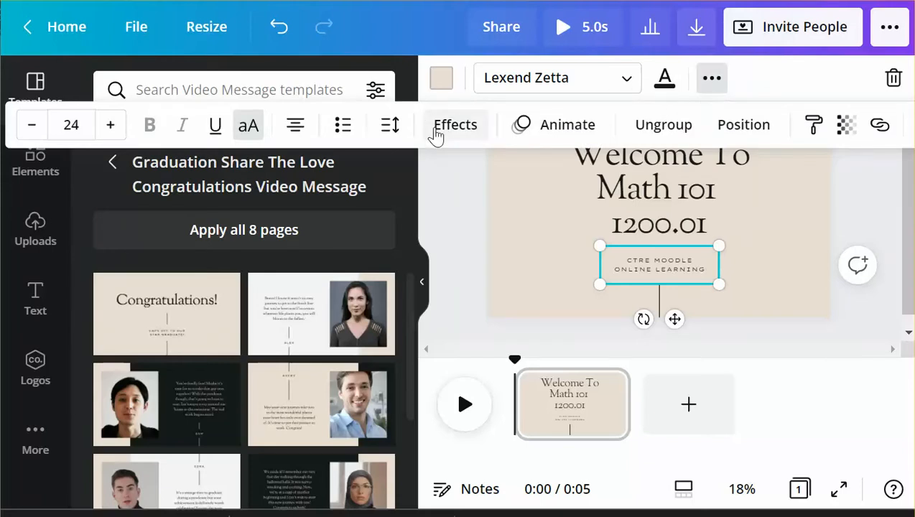
click(436, 133)
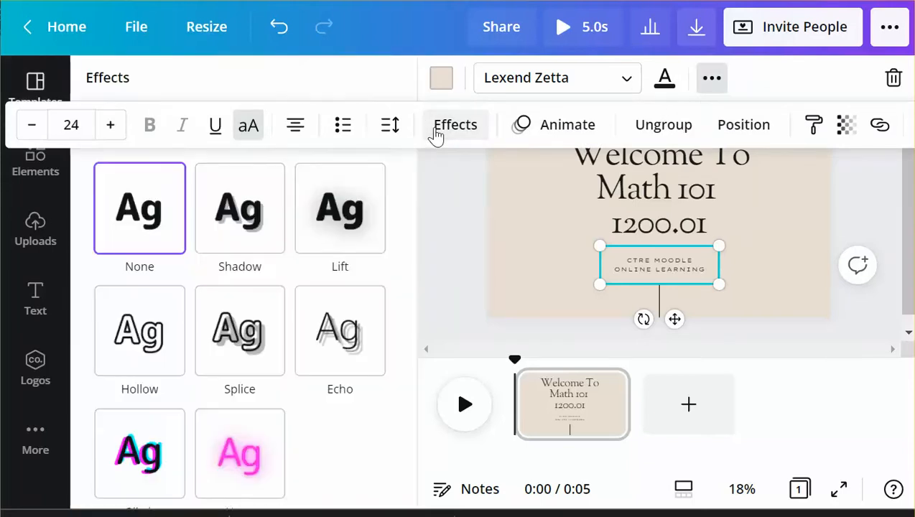
click(565, 130)
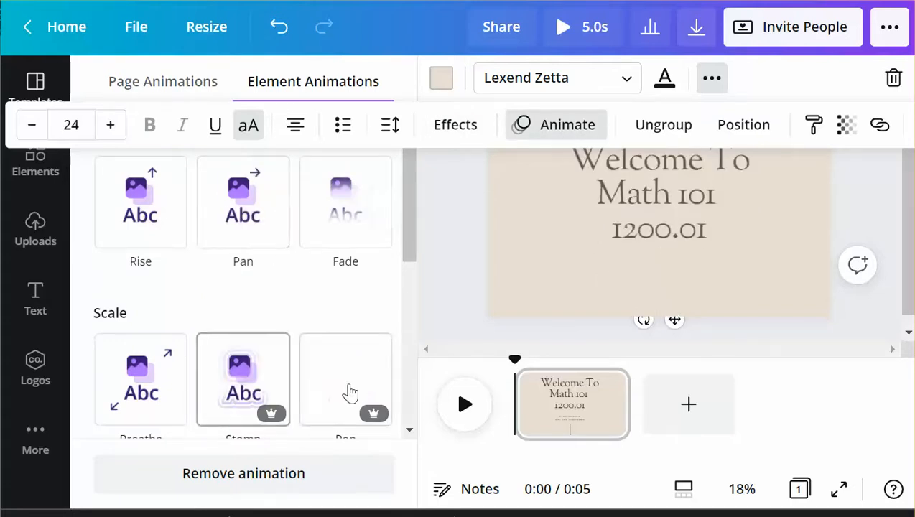
click(250, 379)
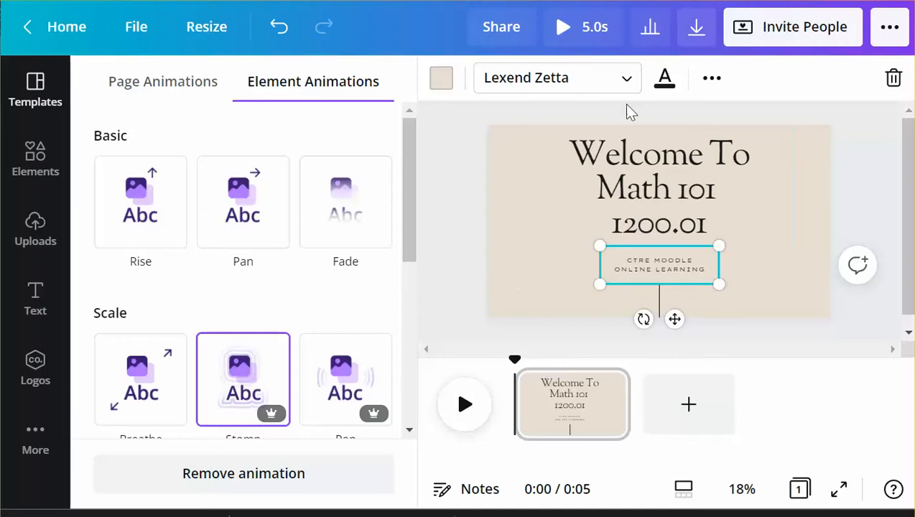
click(709, 87)
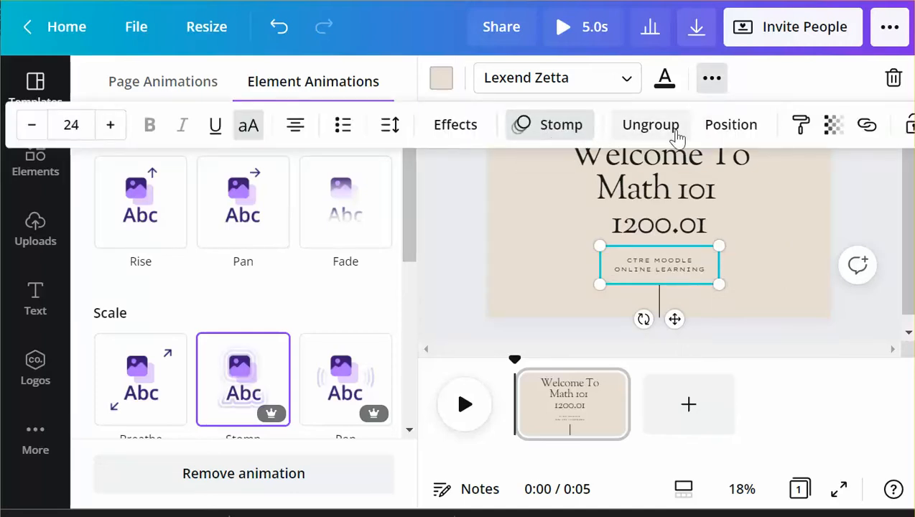
- Add a second page to the video message and search the elements for "math"
click(688, 405)
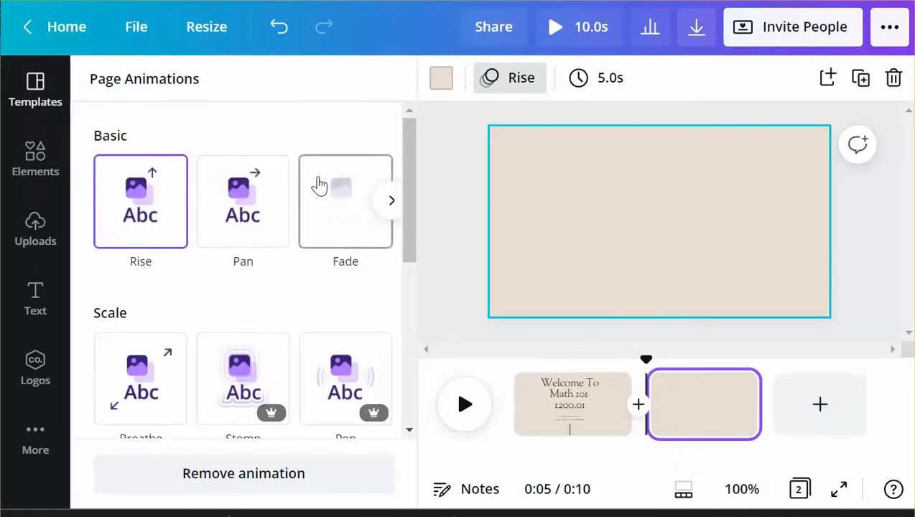
click(26, 146)
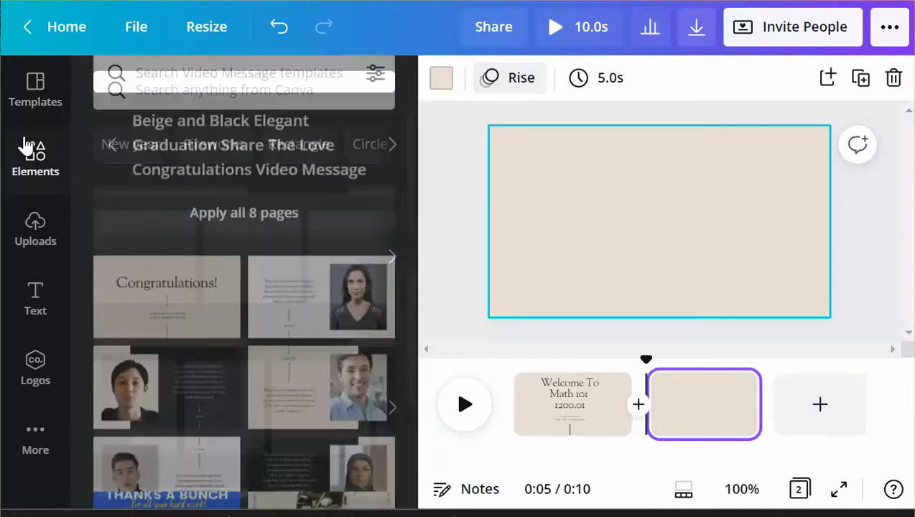
click(39, 97)
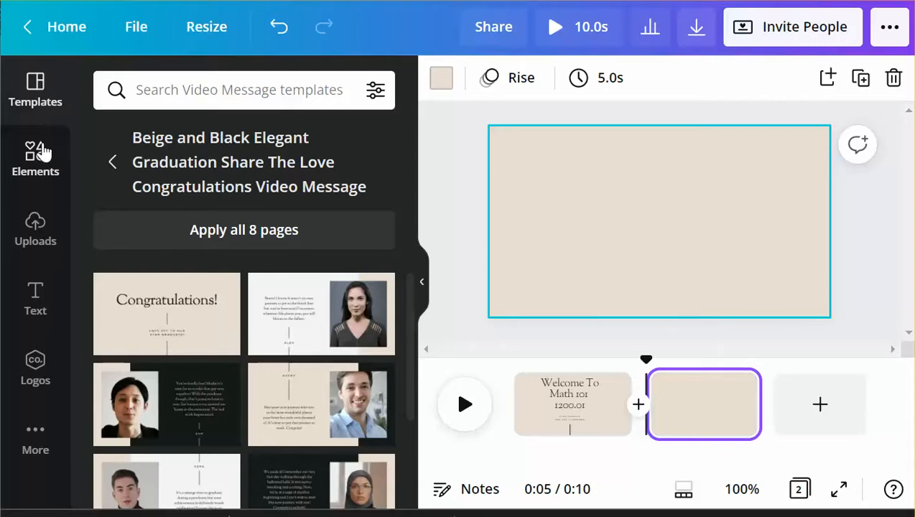
click(40, 155)
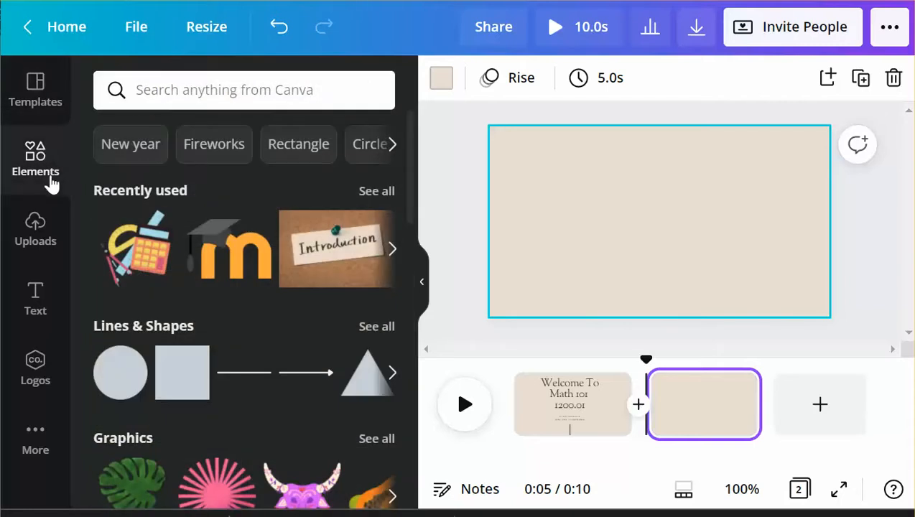
click(207, 101)
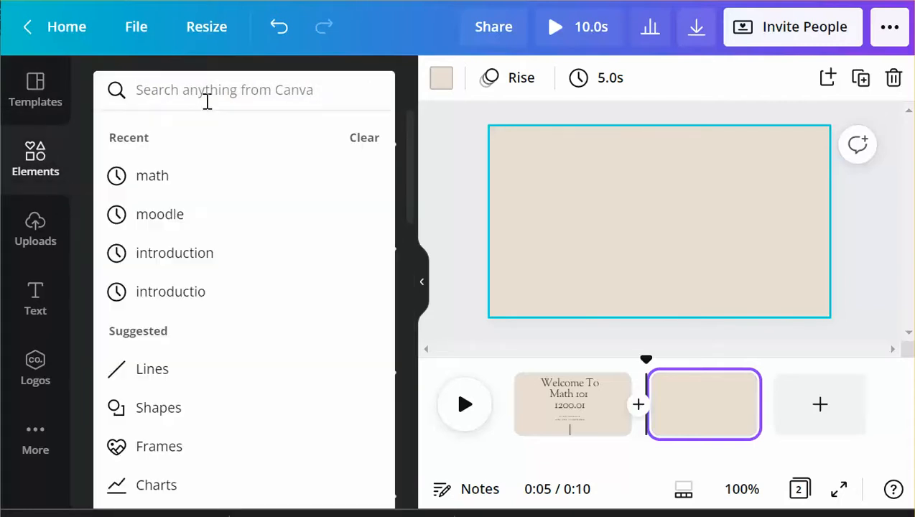
text(math)
key(Return)
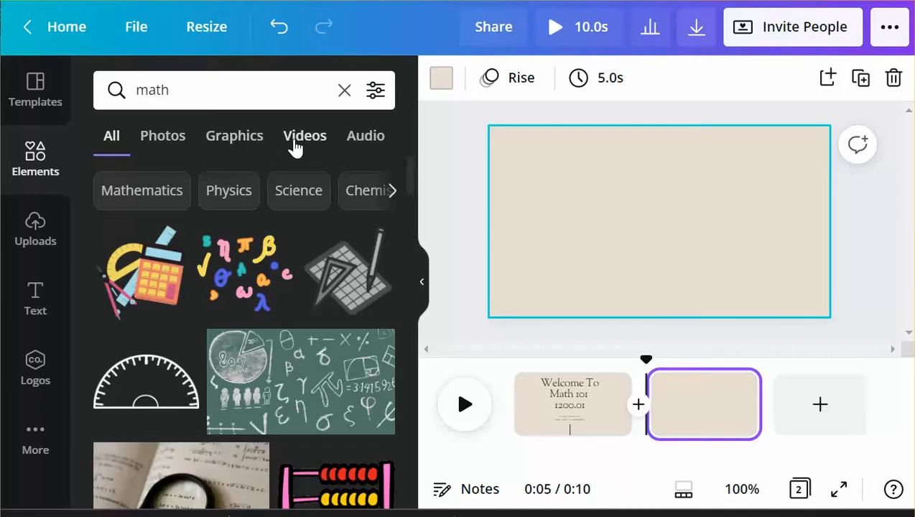
- Filter the math elements to videos and place the 14-second chalkboard formulas video on the second page
click(299, 152)
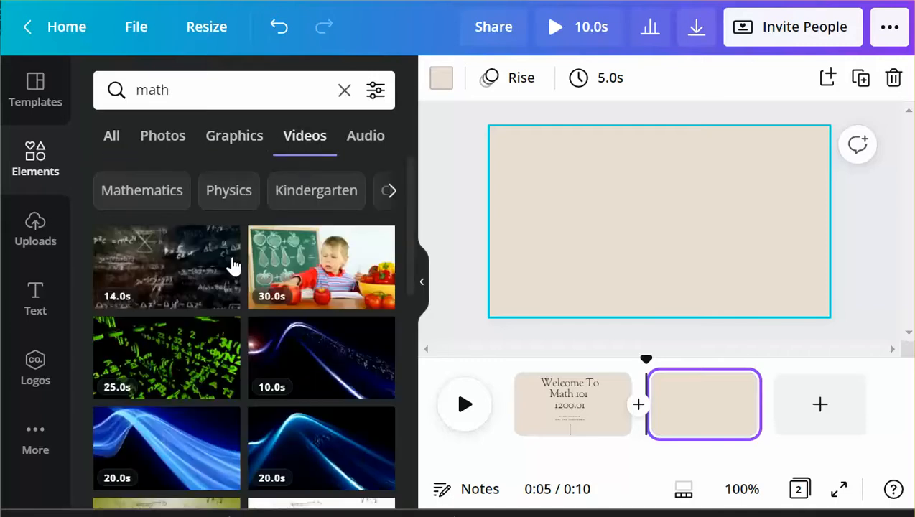
scroll(213, 292, down, 1)
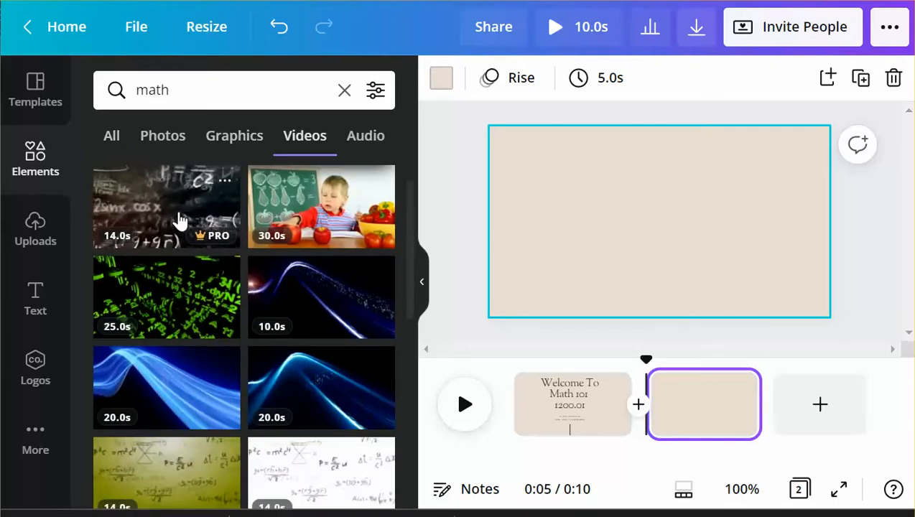
drag(180, 219, 635, 225)
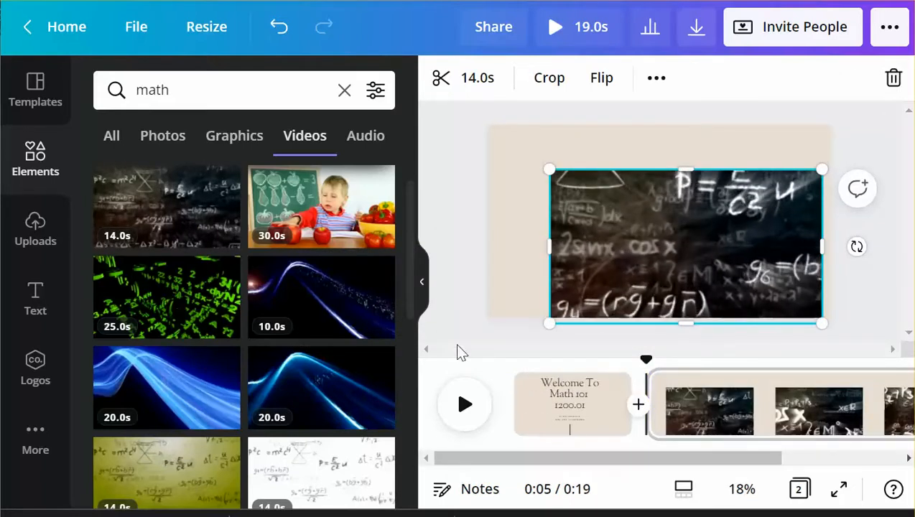
- Search the elements for "moodle", place the orange Moodle logo in the first page's lower-right corner, and adjust its size
click(42, 177)
click(277, 87)
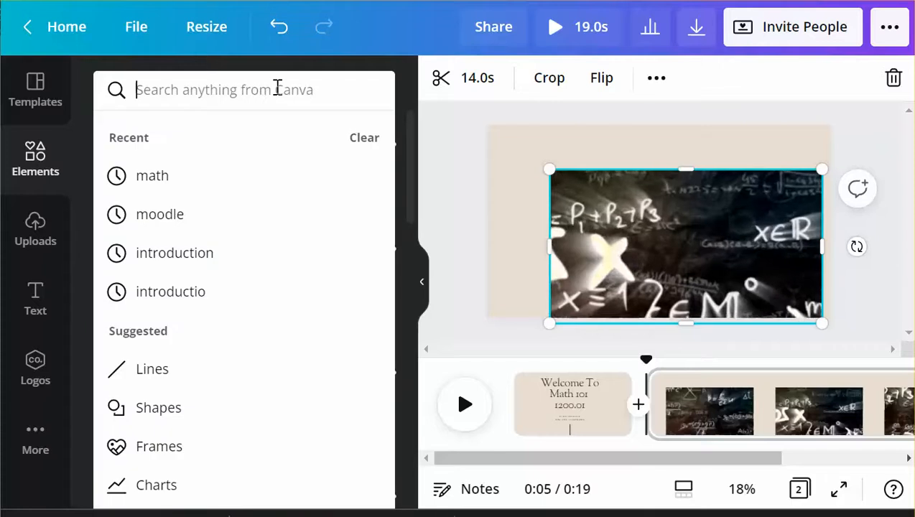
text(moodle)
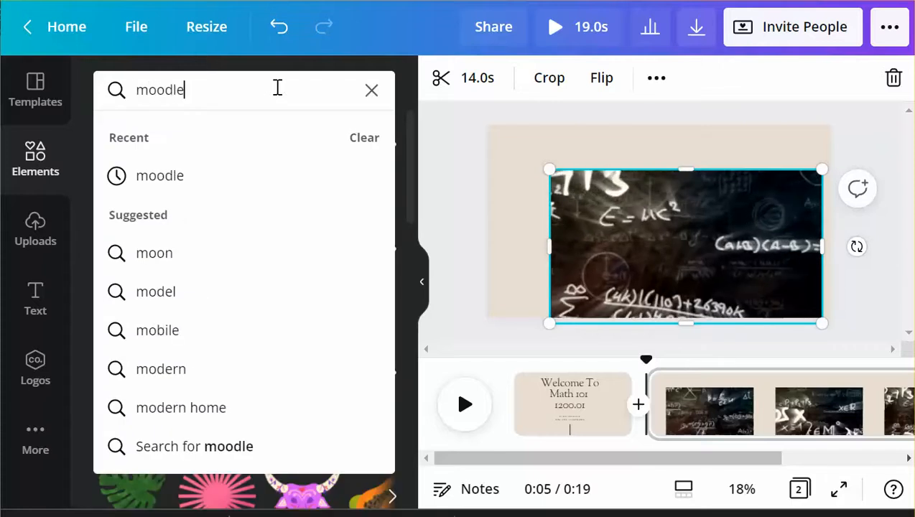
key(Return)
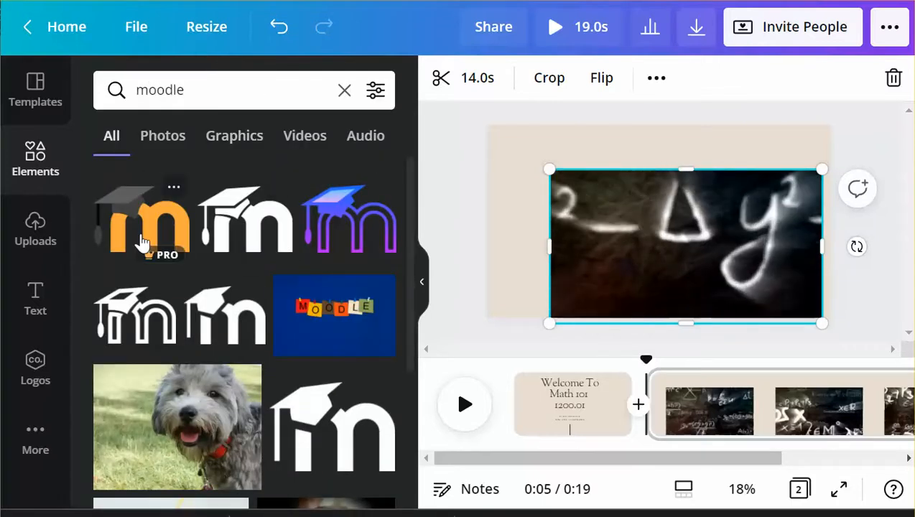
drag(142, 242, 752, 288)
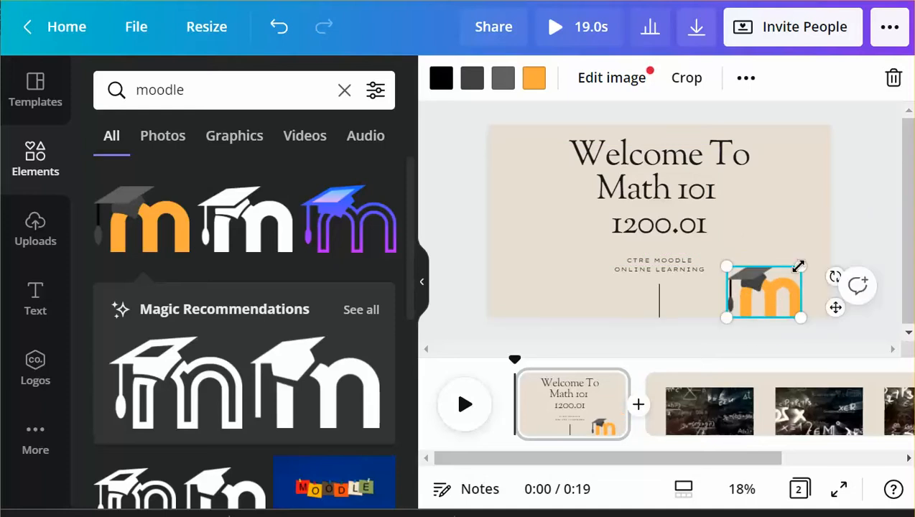
drag(800, 266, 802, 260)
drag(807, 263, 798, 286)
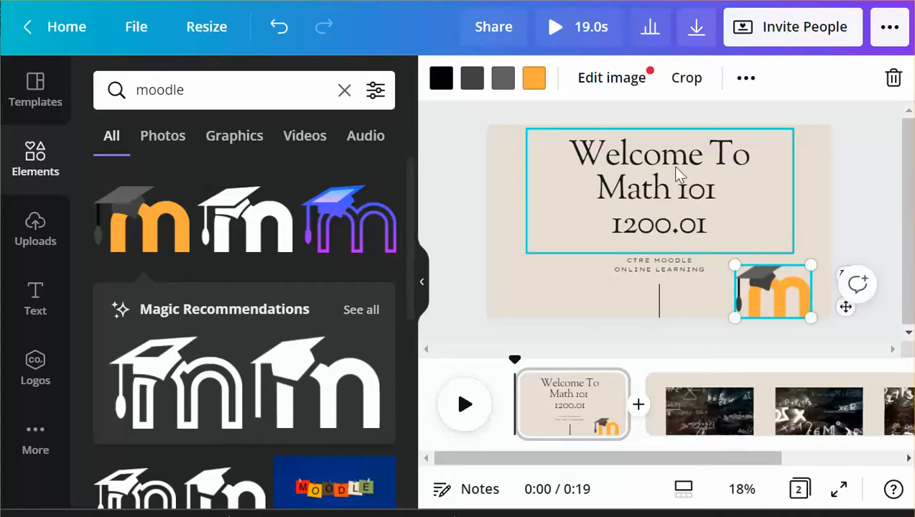
- Apply the Fade element animation to the Moodle logo on the first page
click(745, 82)
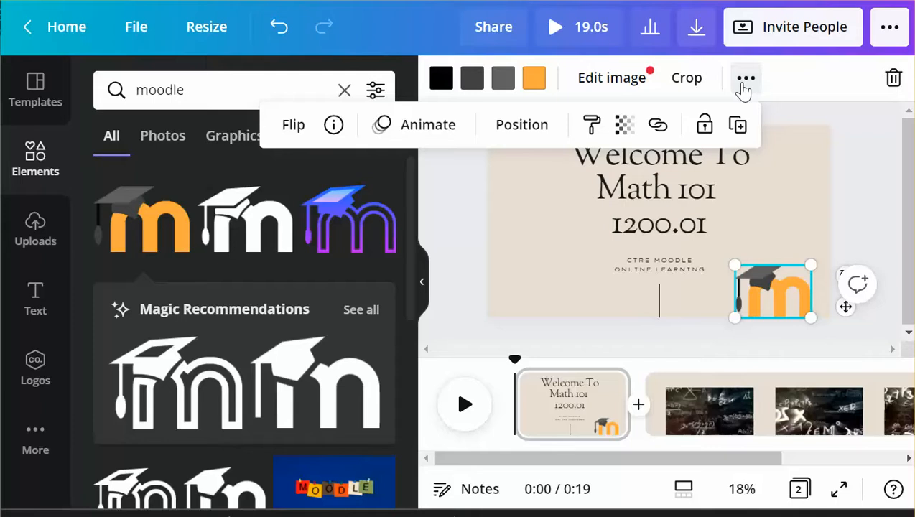
click(451, 122)
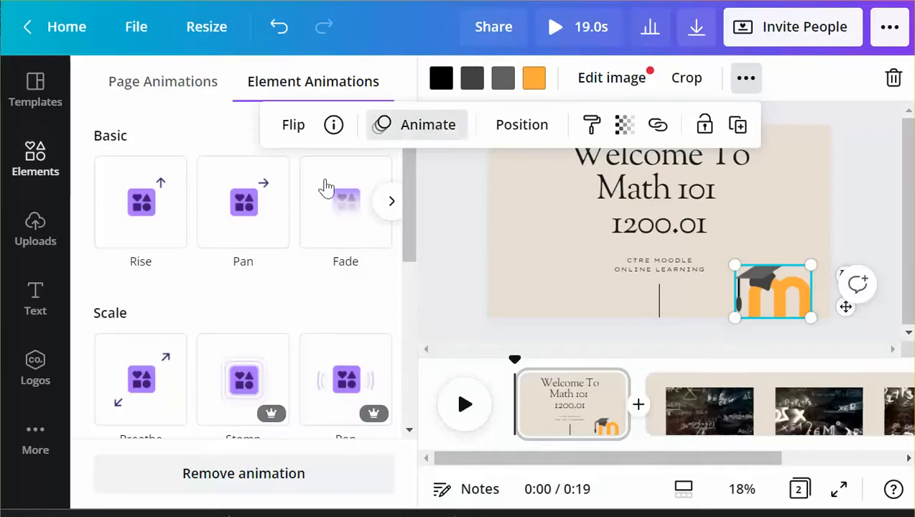
click(346, 223)
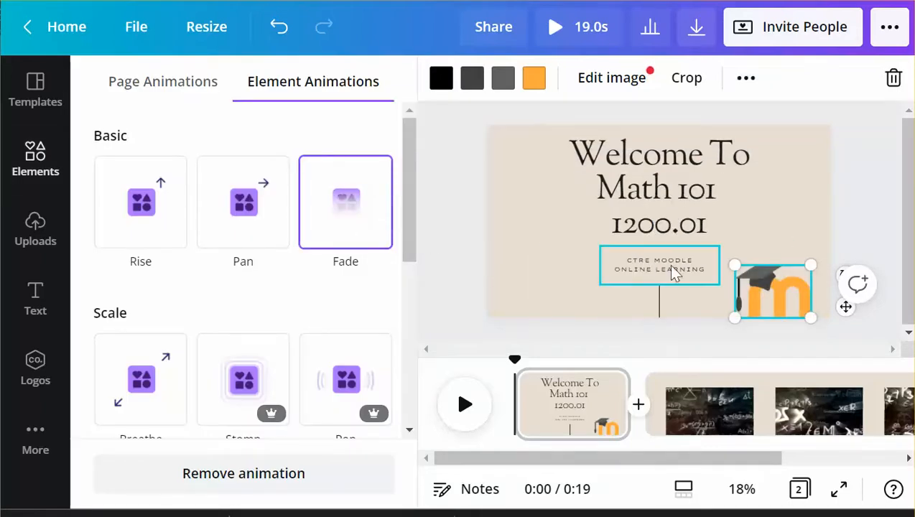
click(734, 296)
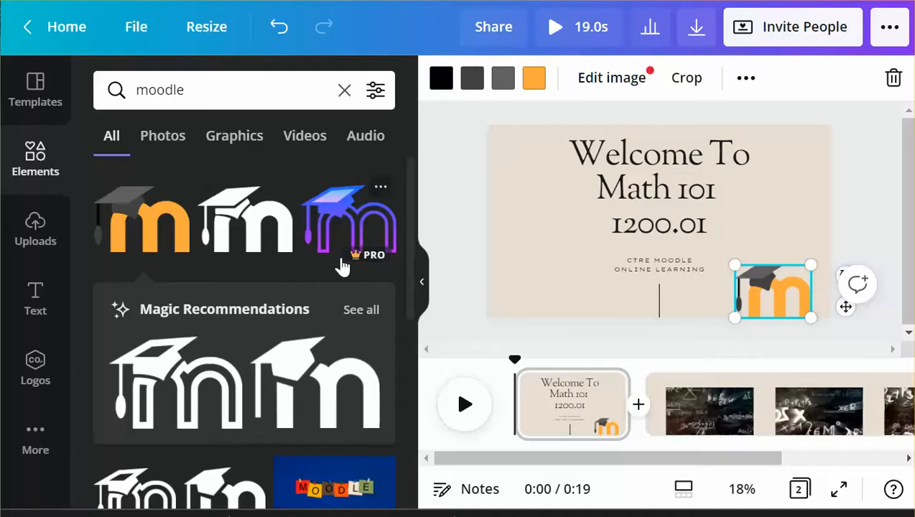
- Place the orange Moodle logo in the second page's upper-left corner and play the video from the first page
click(744, 390)
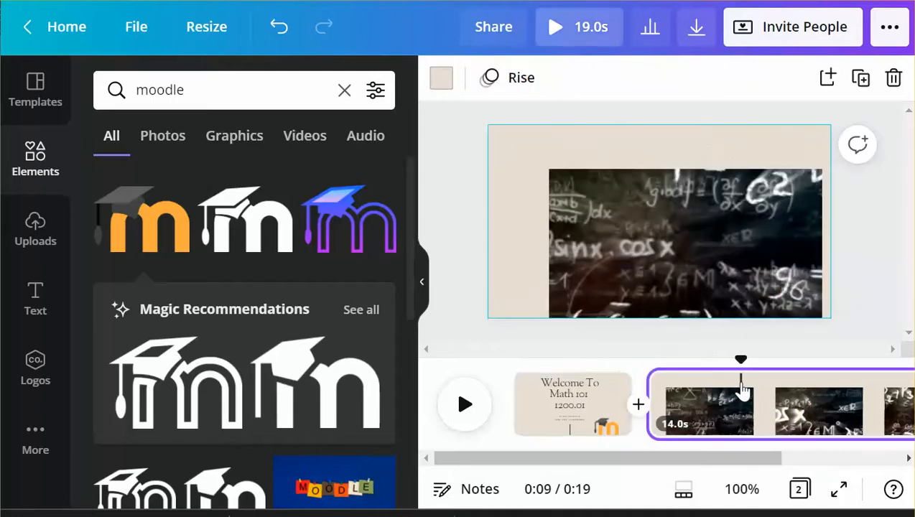
drag(154, 241, 544, 185)
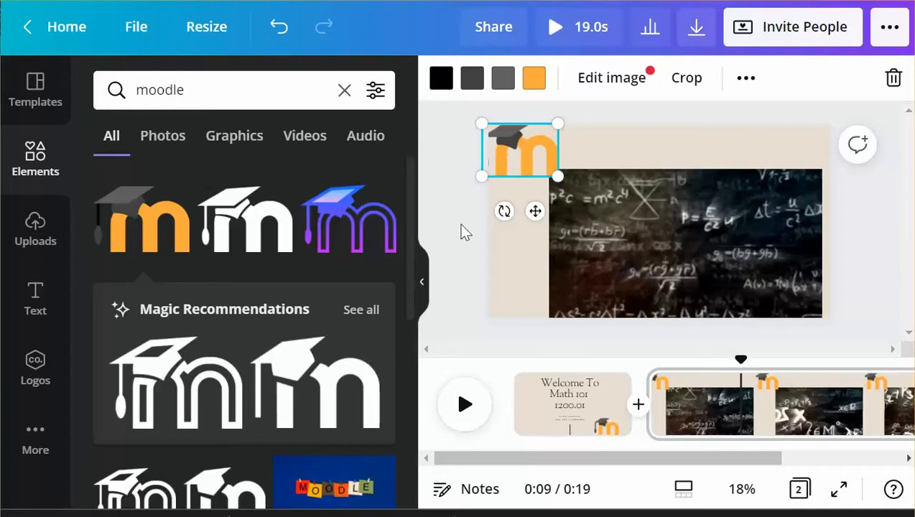
click(466, 407)
click(542, 413)
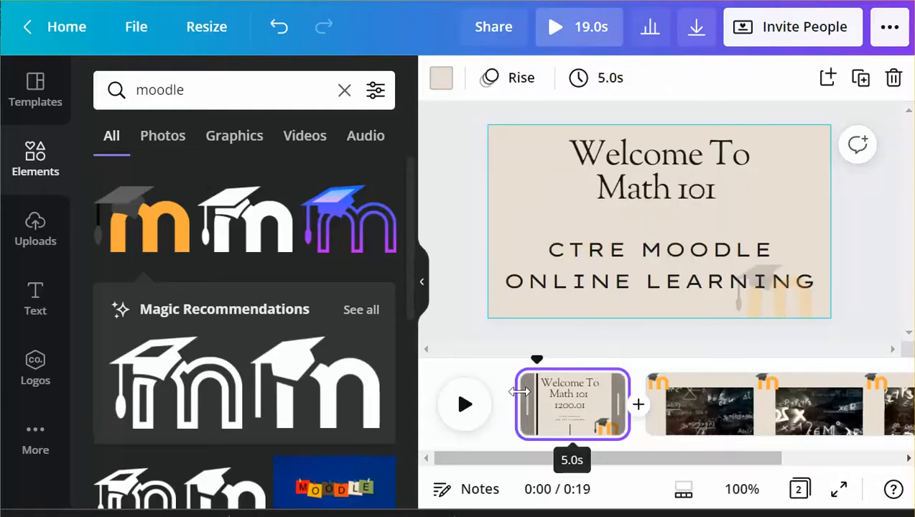
click(468, 407)
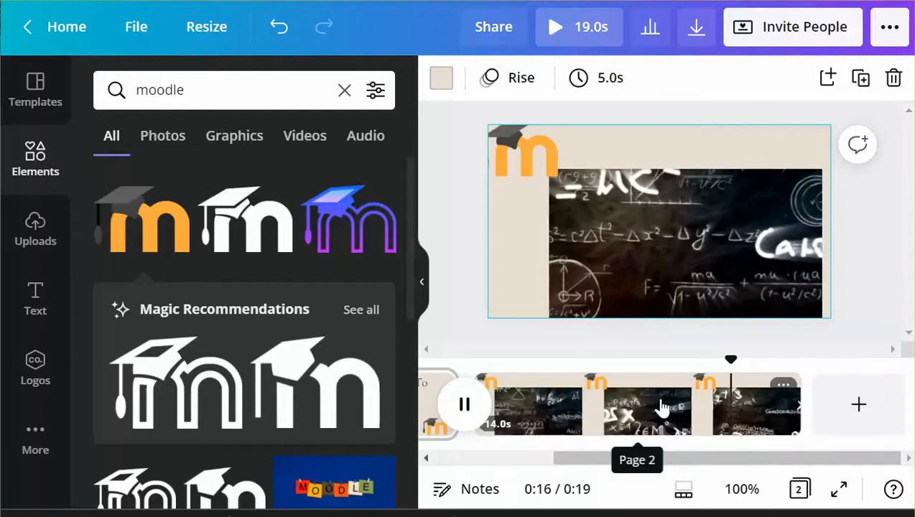
- Add a third page, search the elements for "introduction", and place the pinned "Introduction" note photo on it
click(865, 407)
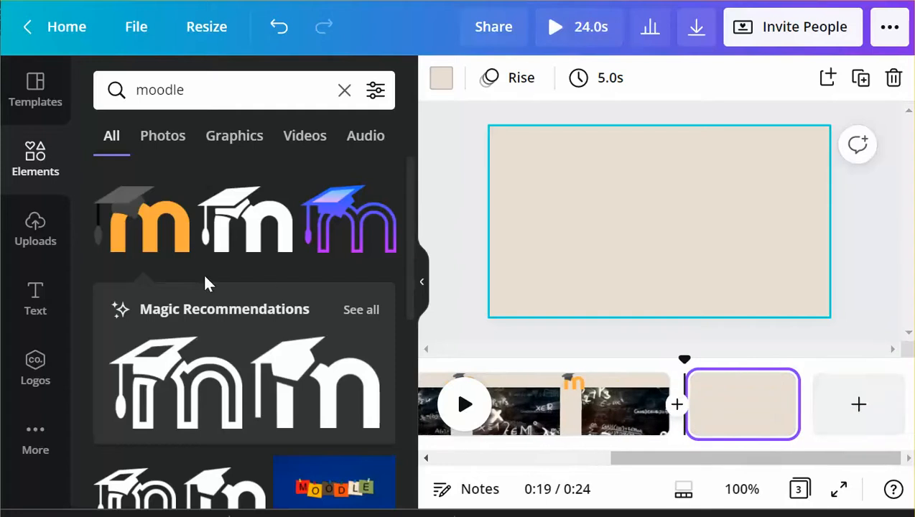
click(243, 88)
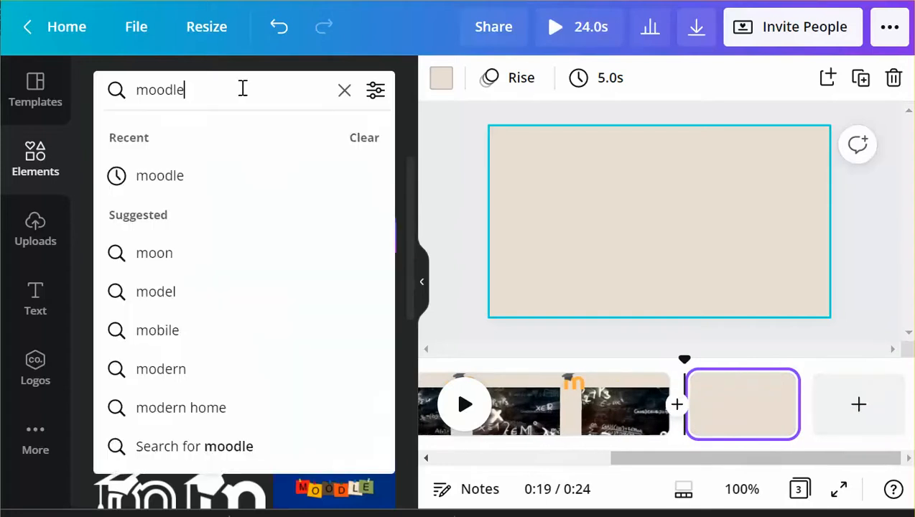
key(Return)
text(introduction)
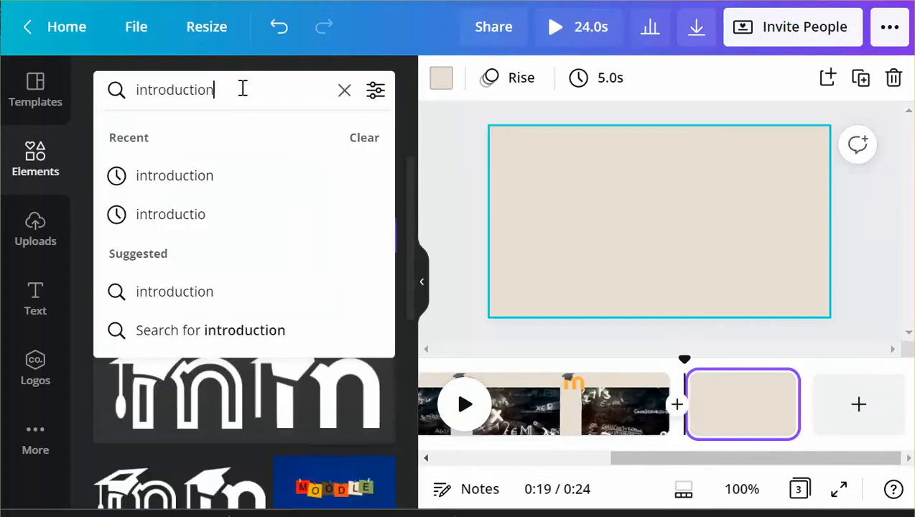
key(Return)
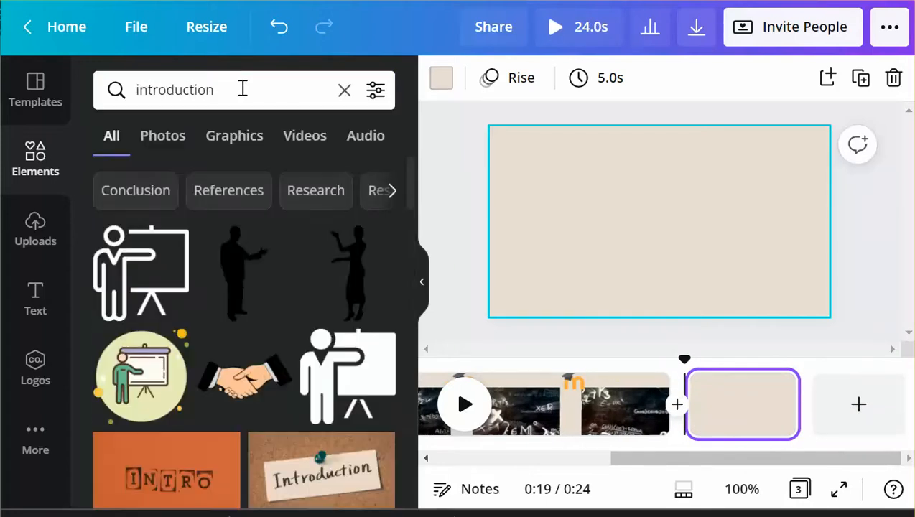
scroll(245, 296, down, 2)
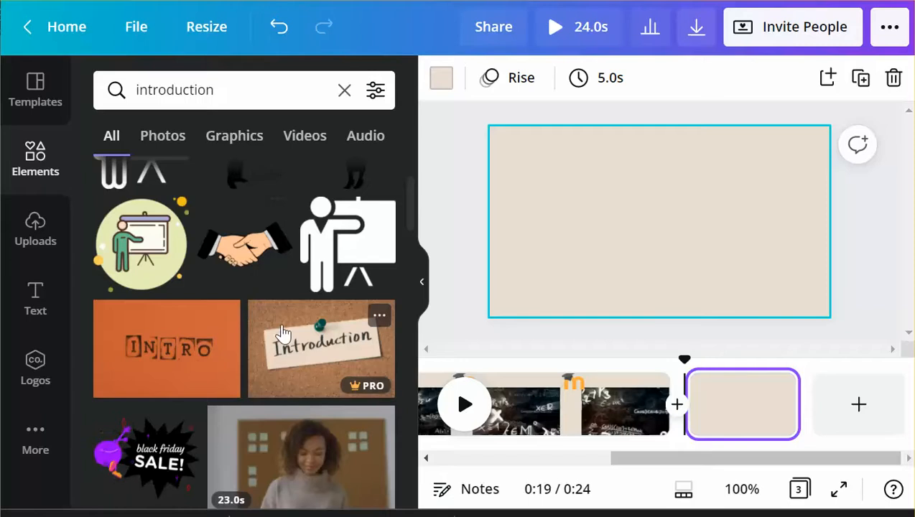
drag(307, 327, 566, 223)
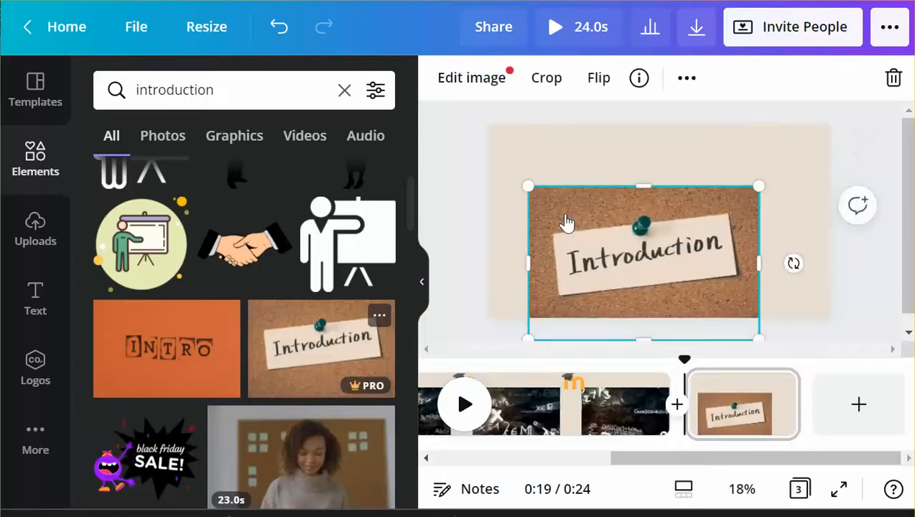
- Add a fourth page with a heading that reads "Please Introduce yourself to the class:"
click(859, 406)
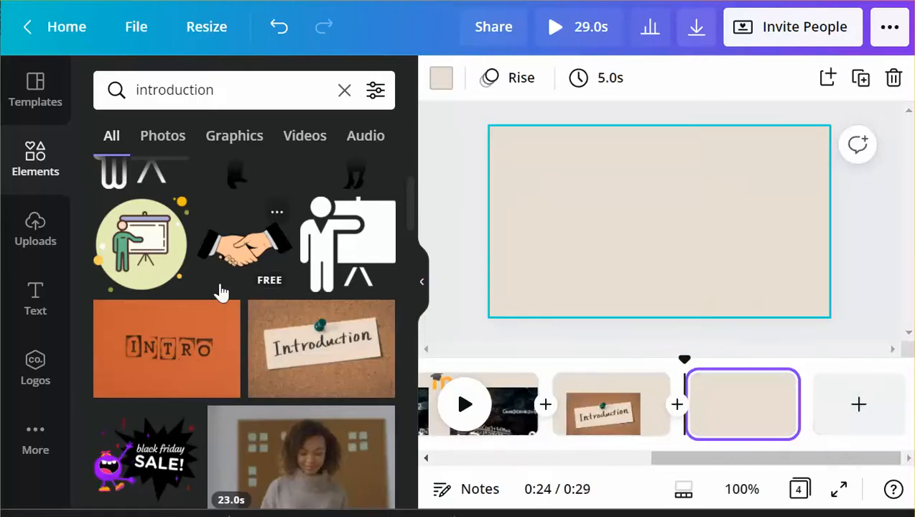
click(39, 300)
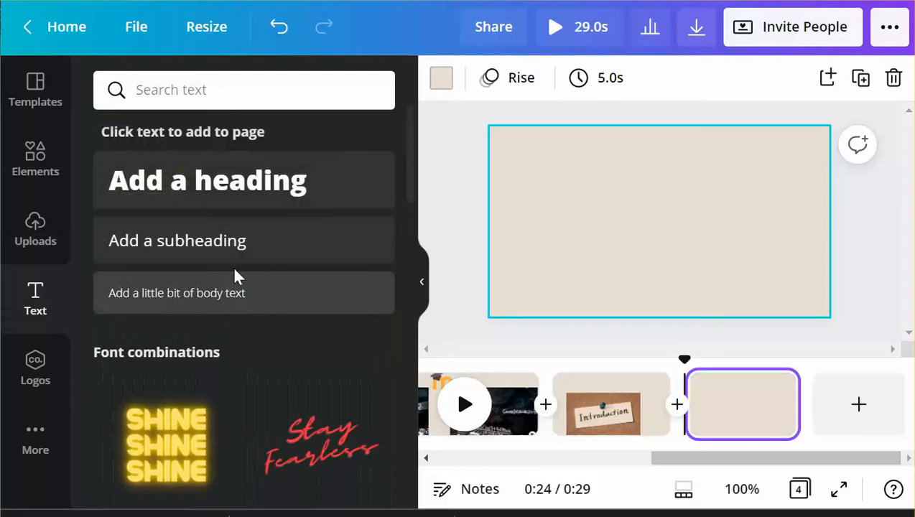
click(252, 200)
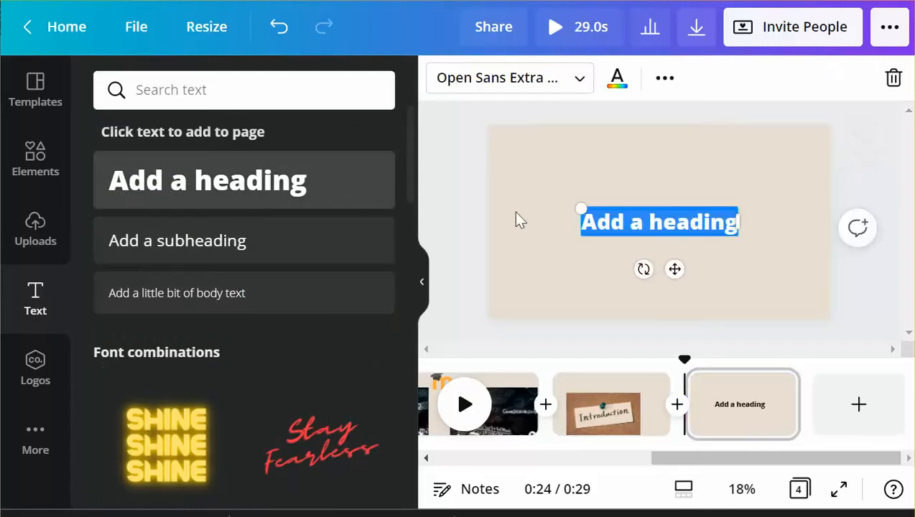
text(Plea)
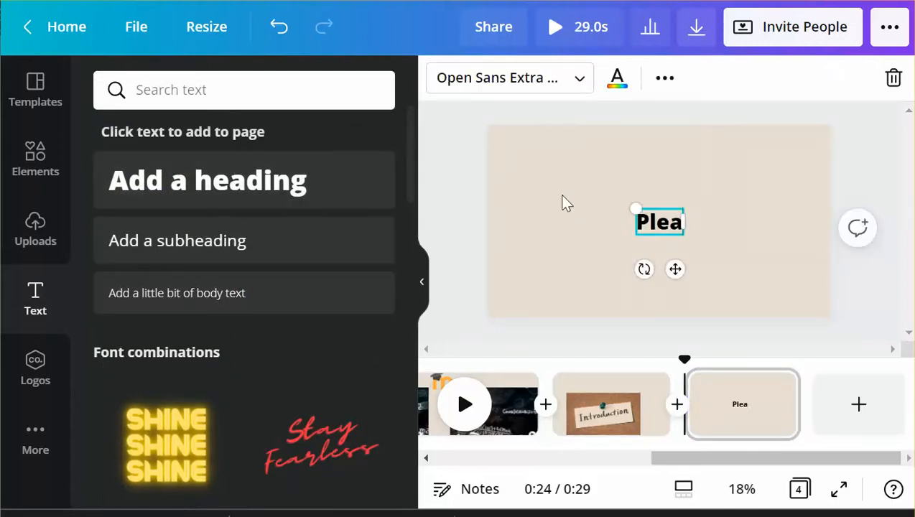
text(se Introcu)
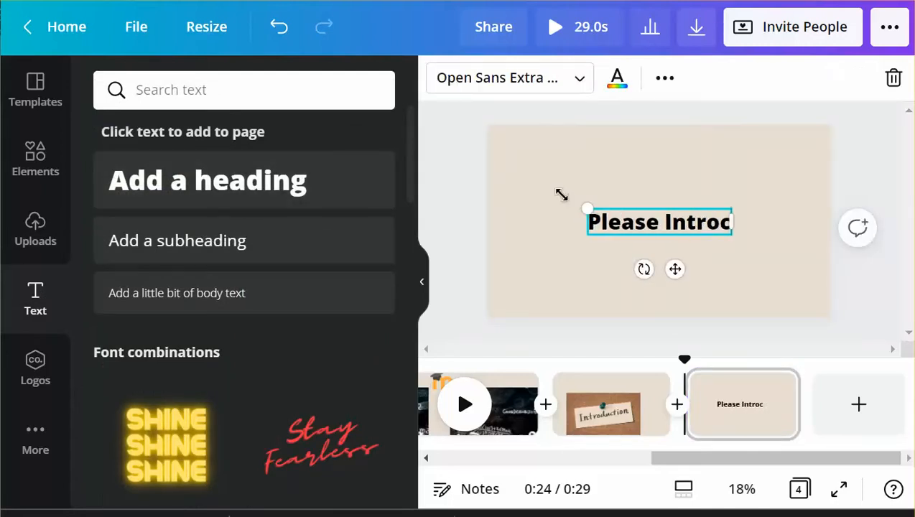
key(BackSpace)
key(BackSpace)
text(duct)
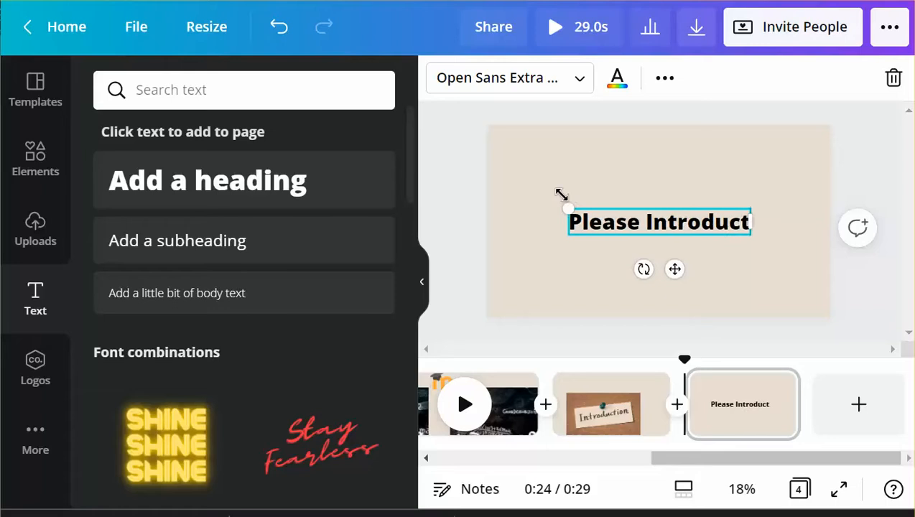
key(BackSpace)
text(e yourseldf)
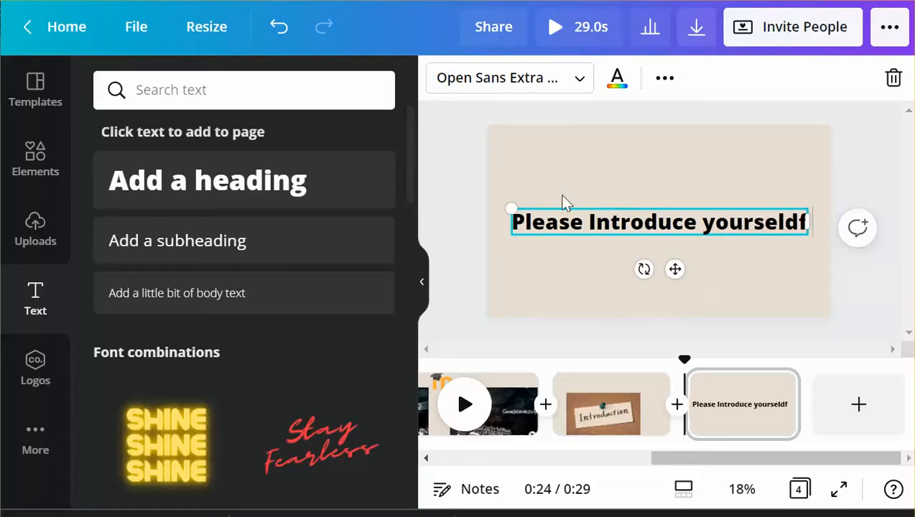
key(BackSpace)
key(BackSpace)
text(f to the co)
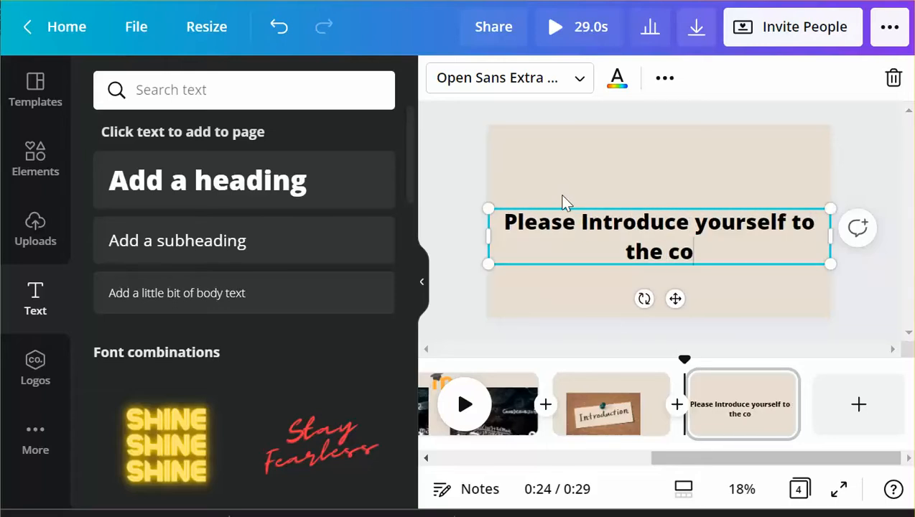
key(BackSpace)
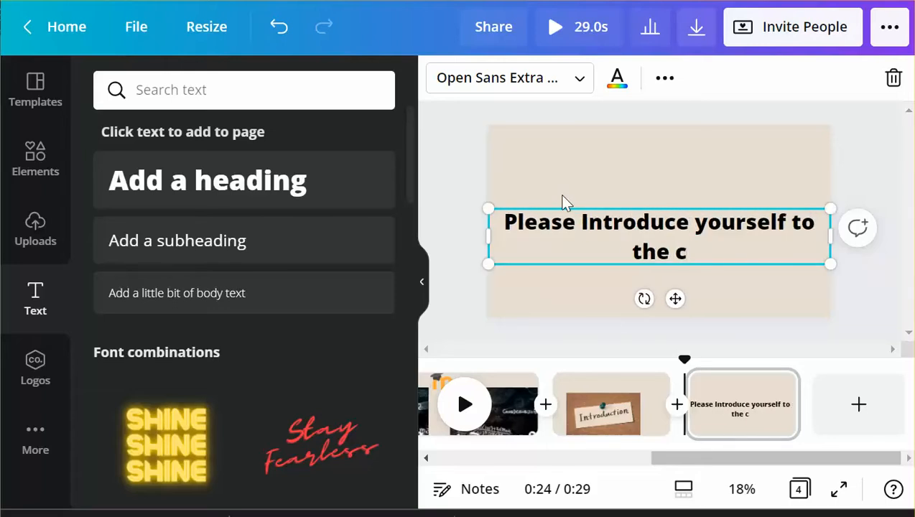
text(lass:)
- Add "Include, name, major, purpose for taking this course." below the fourth page's heading, and move the text block up to fit the page
key(Return)
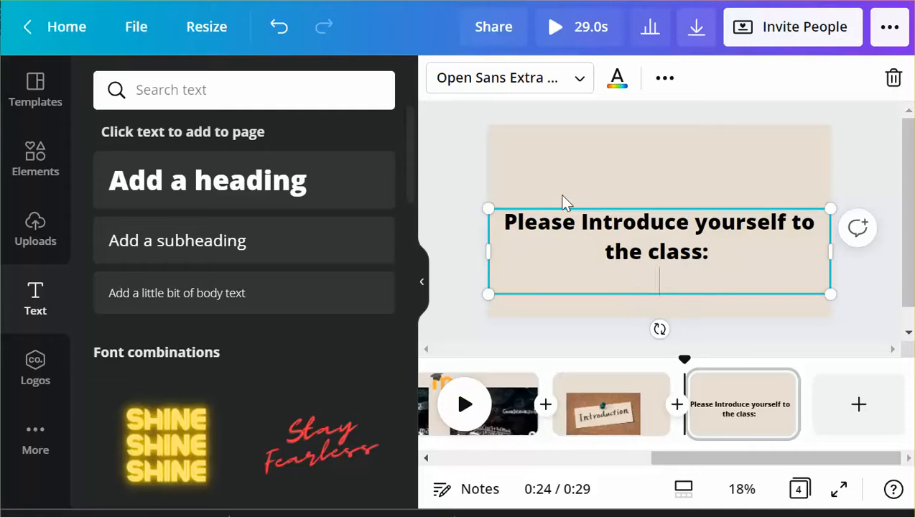
key(Return)
text(Indlc)
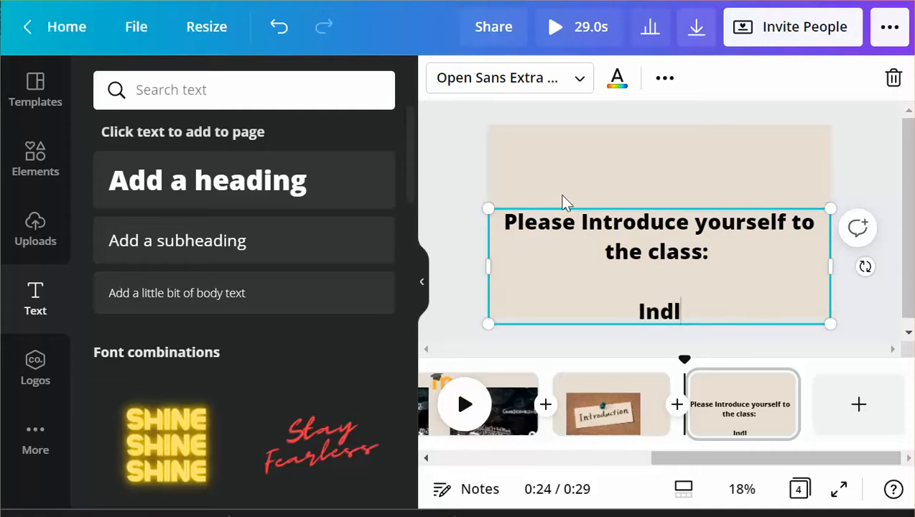
key(BackSpace)
key(BackSpace)
key(BackSpace)
text(clude)
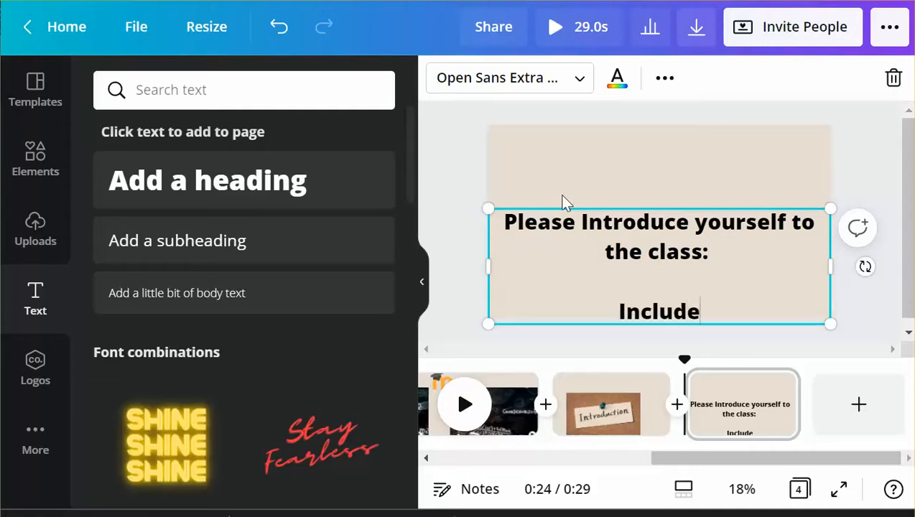
text(, name,)
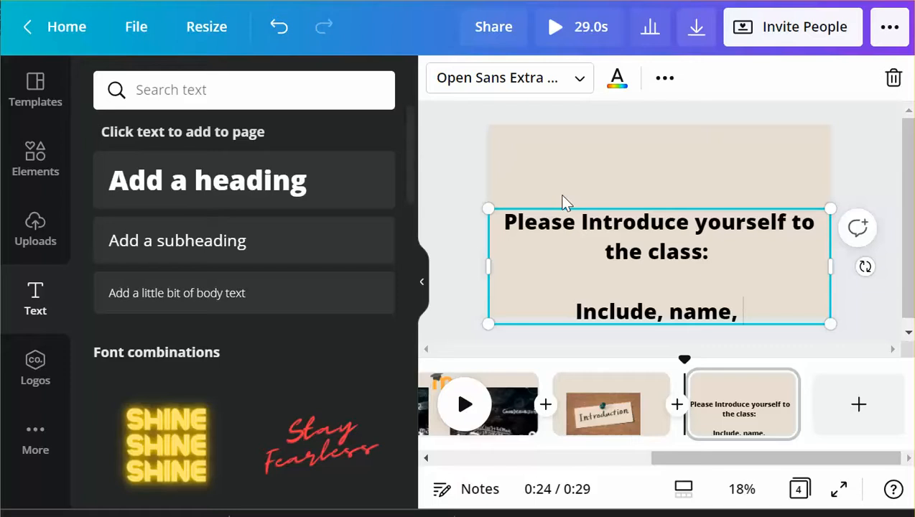
text( major,)
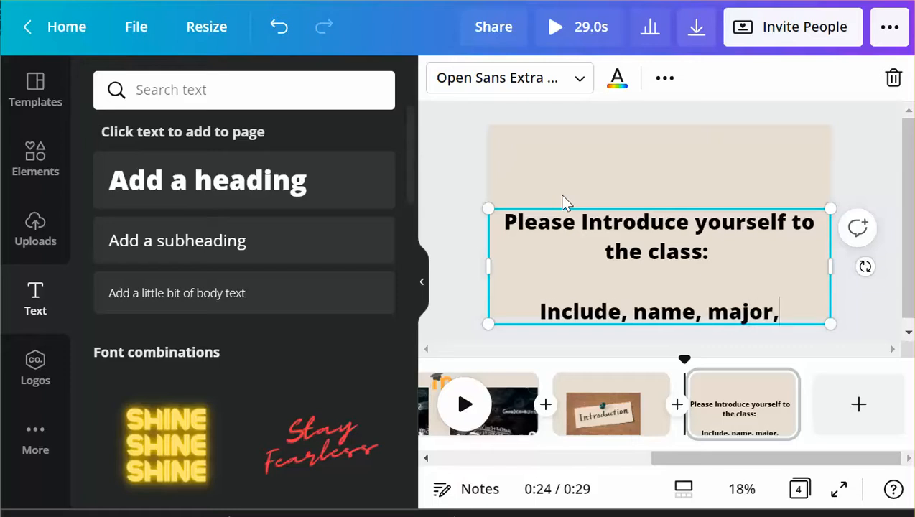
text( p)
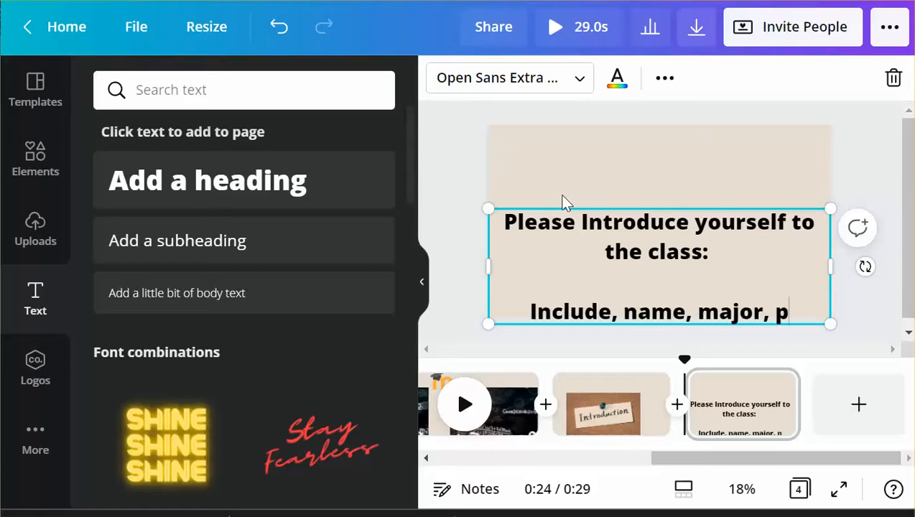
text(urpose for )
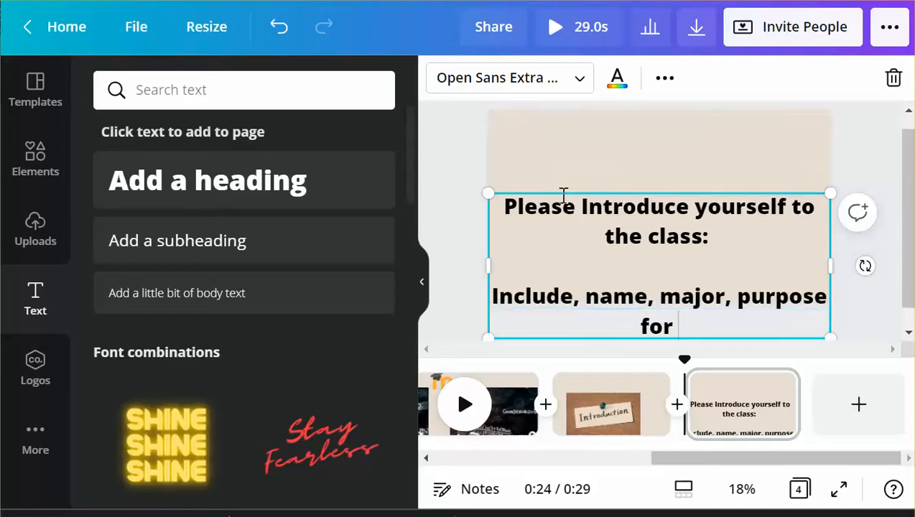
text(taking this course.)
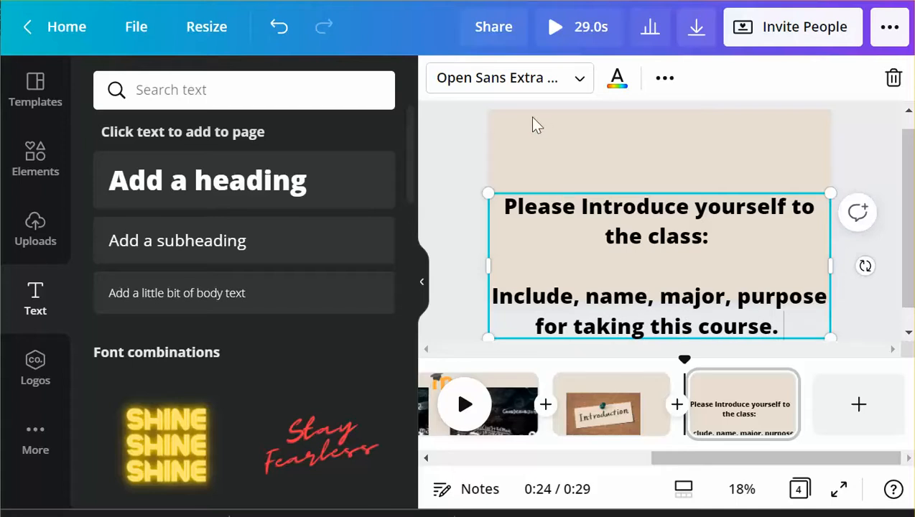
drag(530, 188, 534, 132)
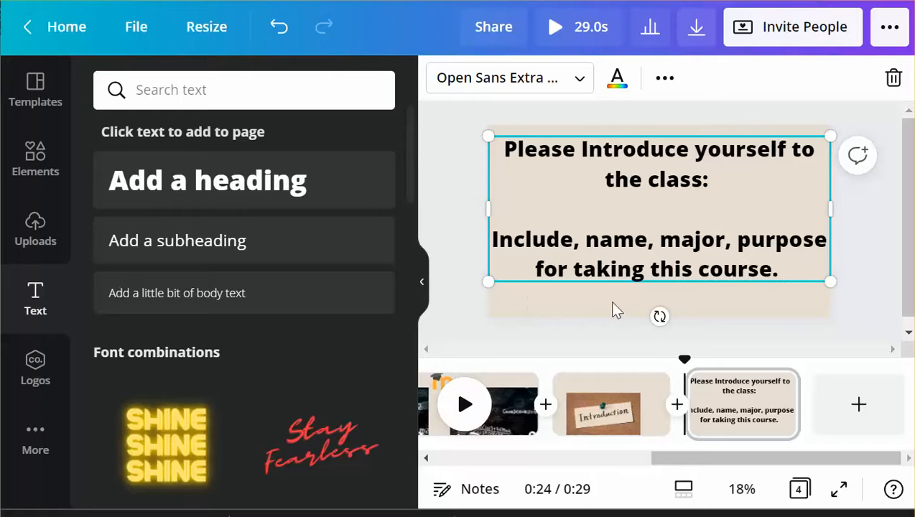
- Play the whole video from the first page and stop playback on the fourth page
scroll(534, 436, up, 5)
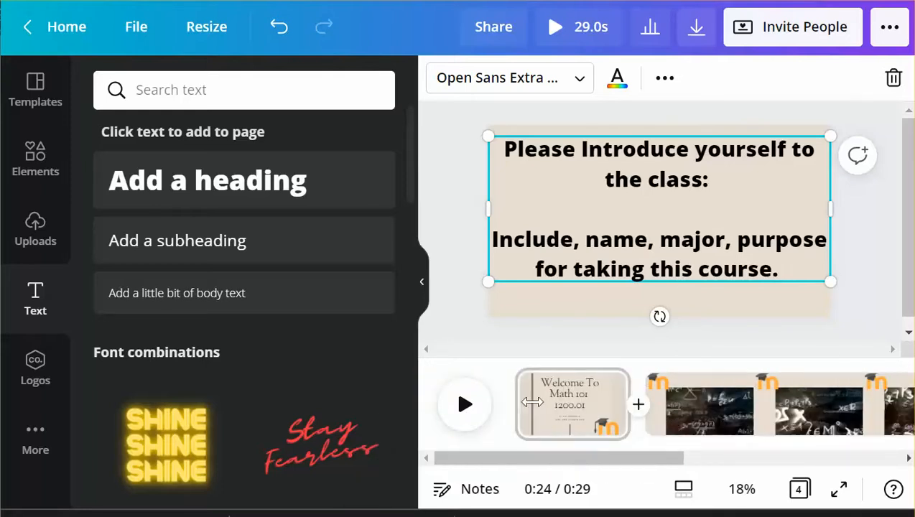
click(538, 417)
click(464, 416)
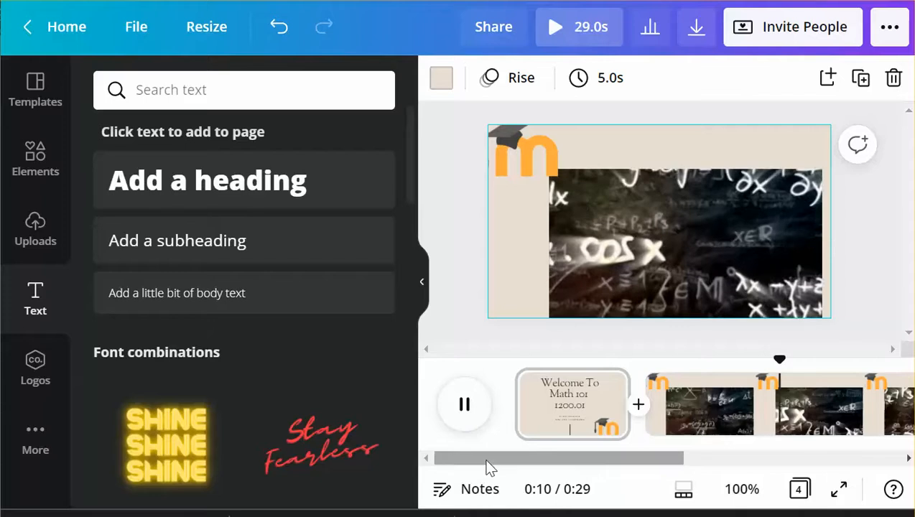
drag(487, 463, 654, 434)
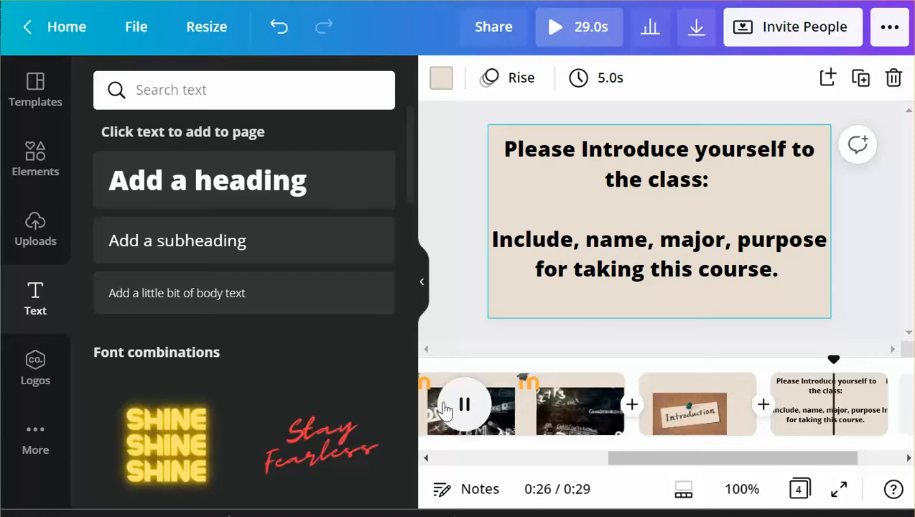
click(465, 406)
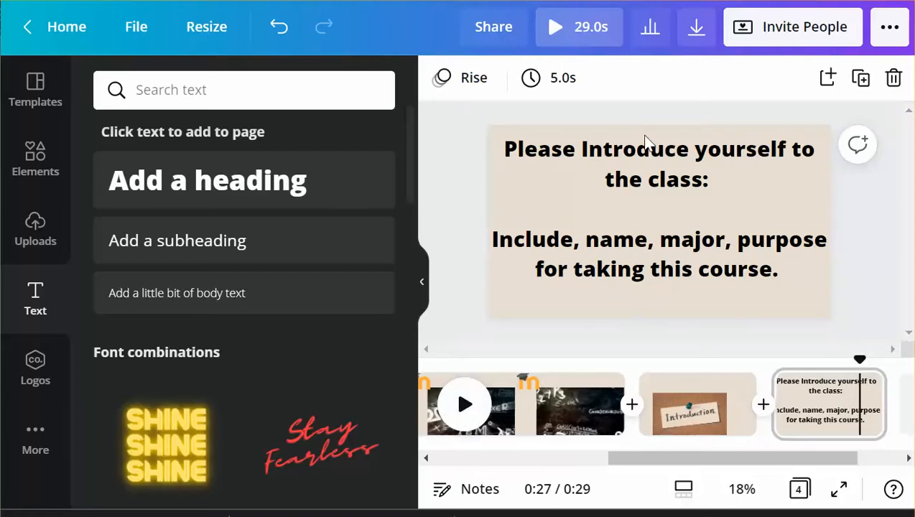
- Download all four pages as an MP4 Video
click(698, 30)
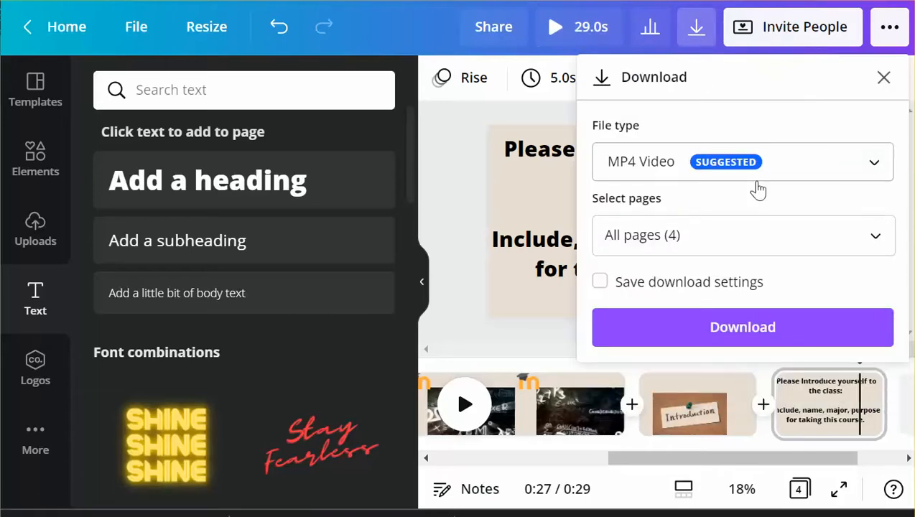
click(872, 171)
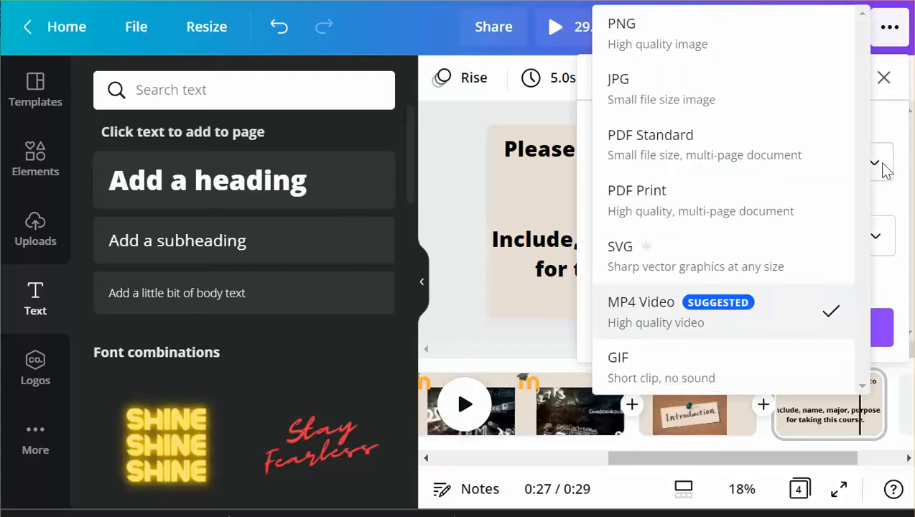
click(700, 319)
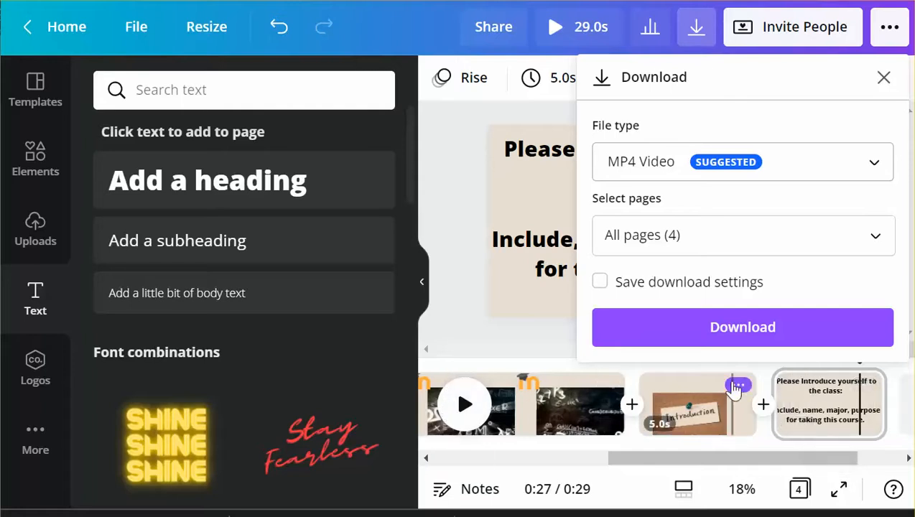
click(661, 327)
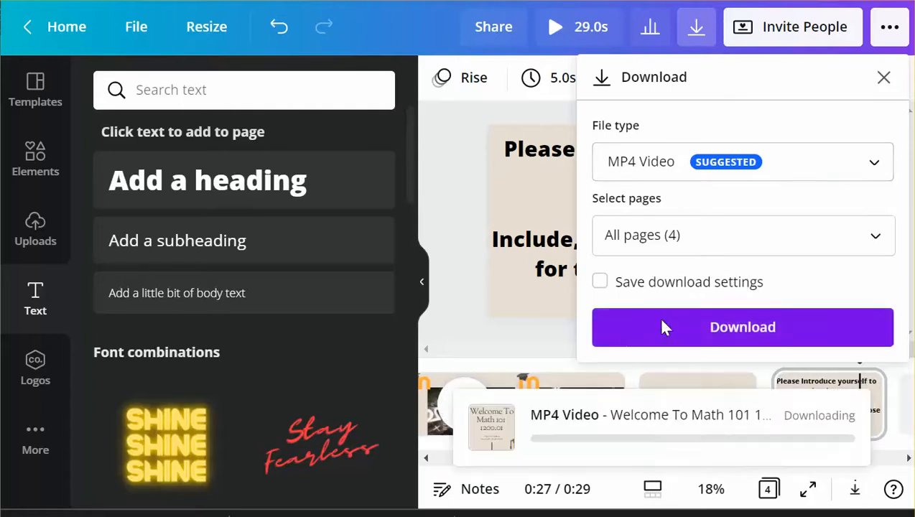
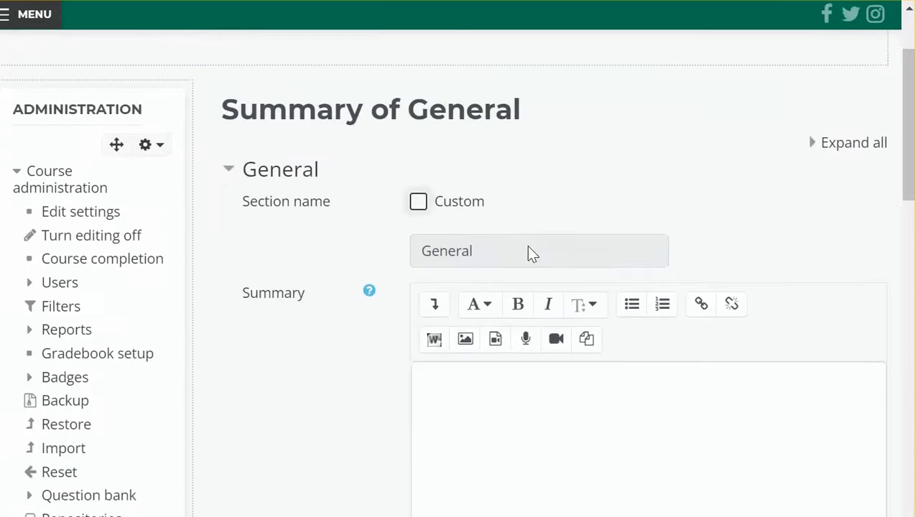
- In Moodle's General section summary, expand the editor's formatting tools and open the file picker for inserting an image
scroll(525, 248, down, 1)
click(435, 217)
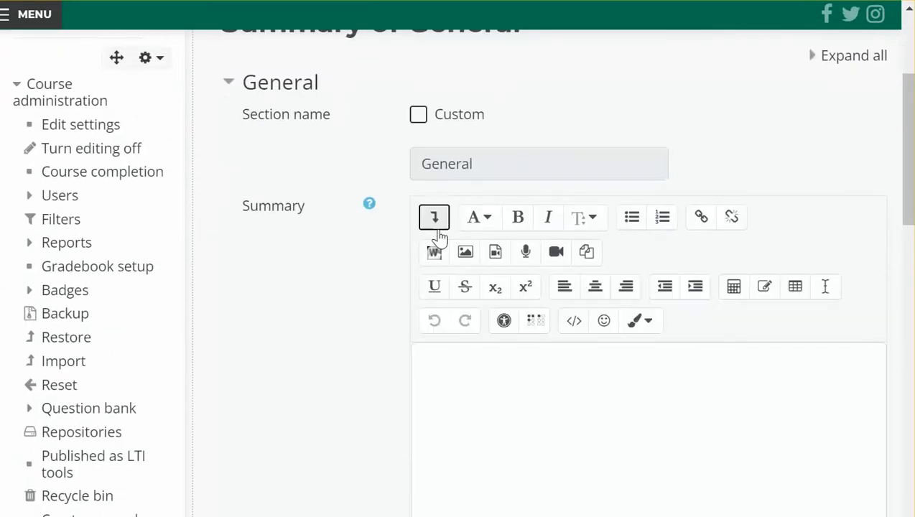
scroll(485, 402, down, 2)
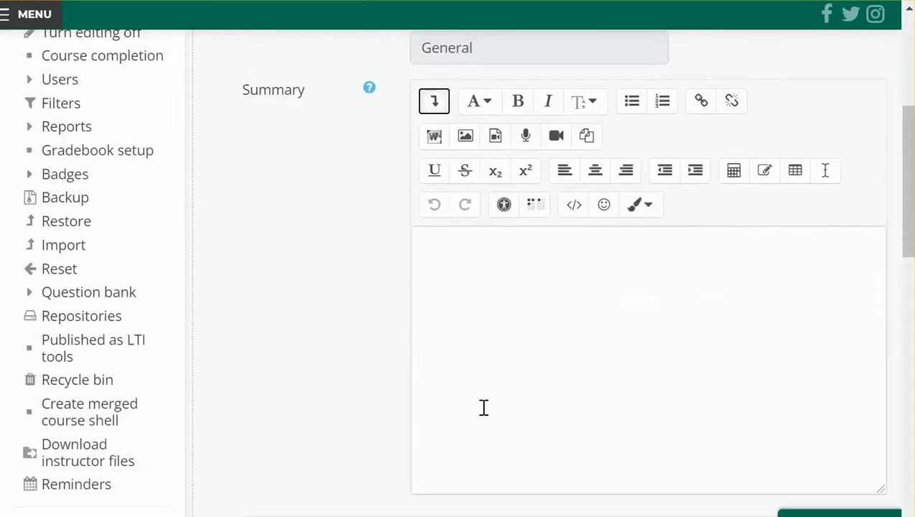
click(522, 329)
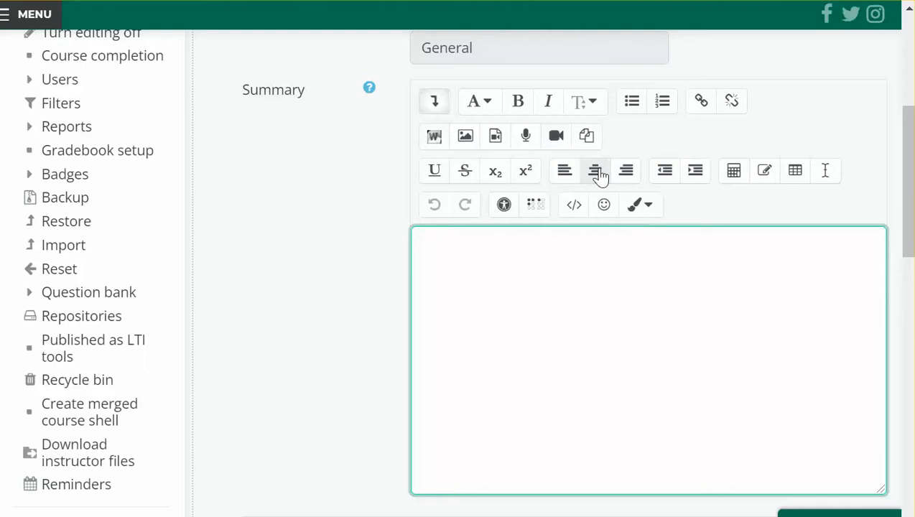
click(463, 138)
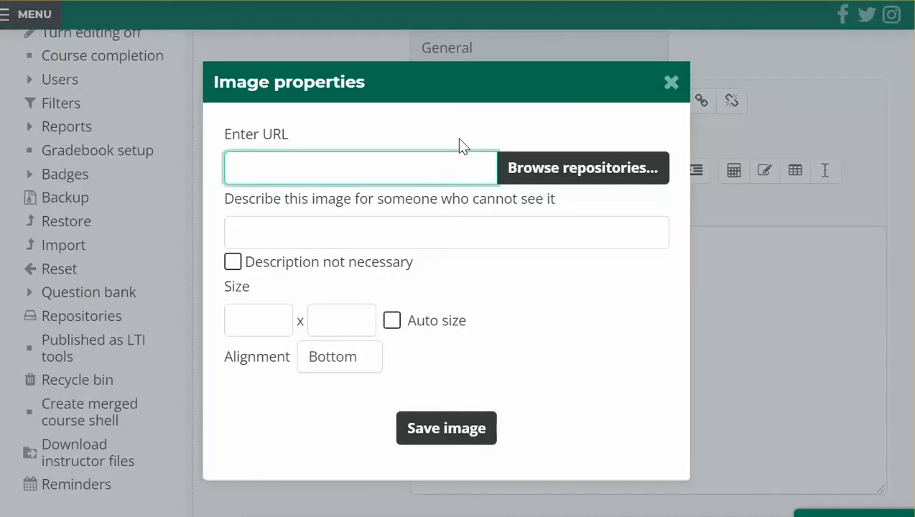
click(558, 183)
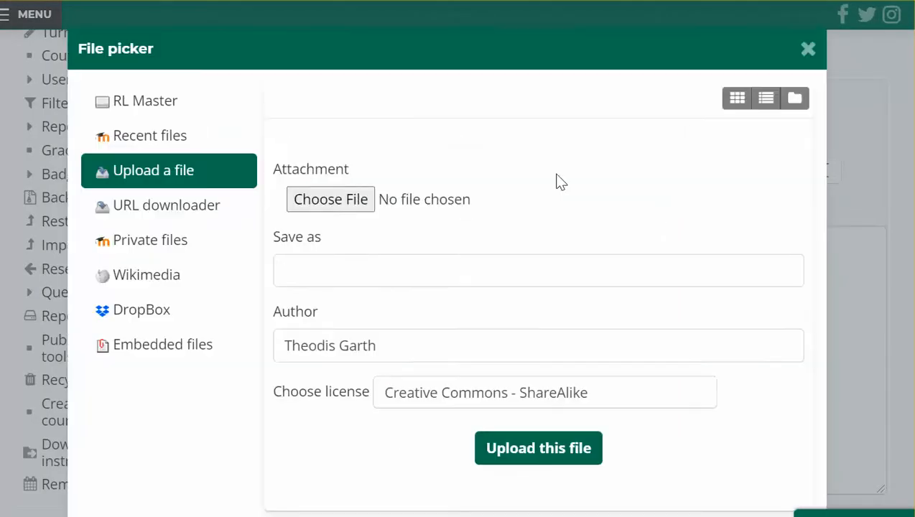
- Try to upload "Welcome To Math 101 1200.01" from Downloads as the summary's image
click(327, 196)
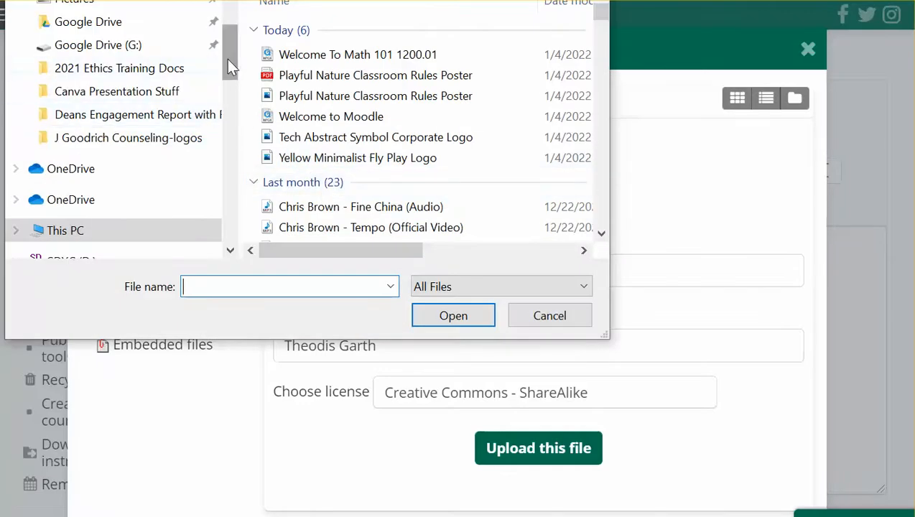
drag(227, 59, 239, 27)
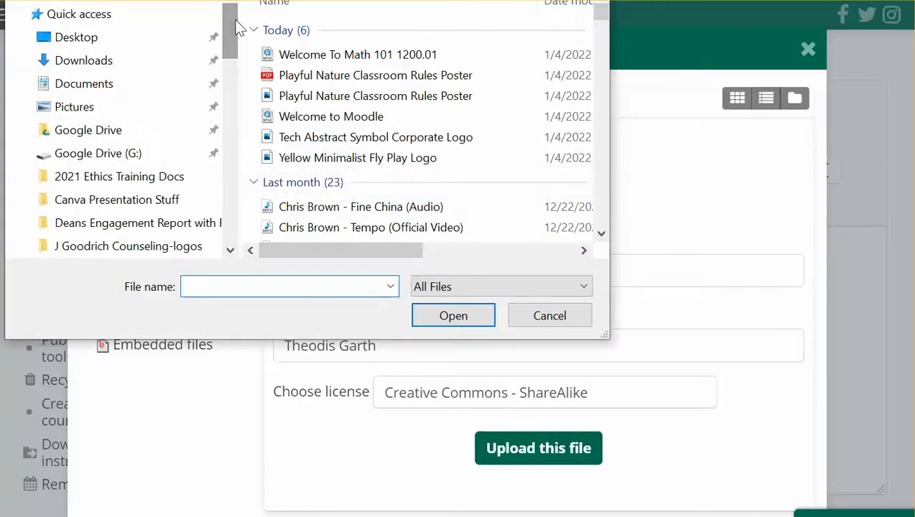
click(131, 61)
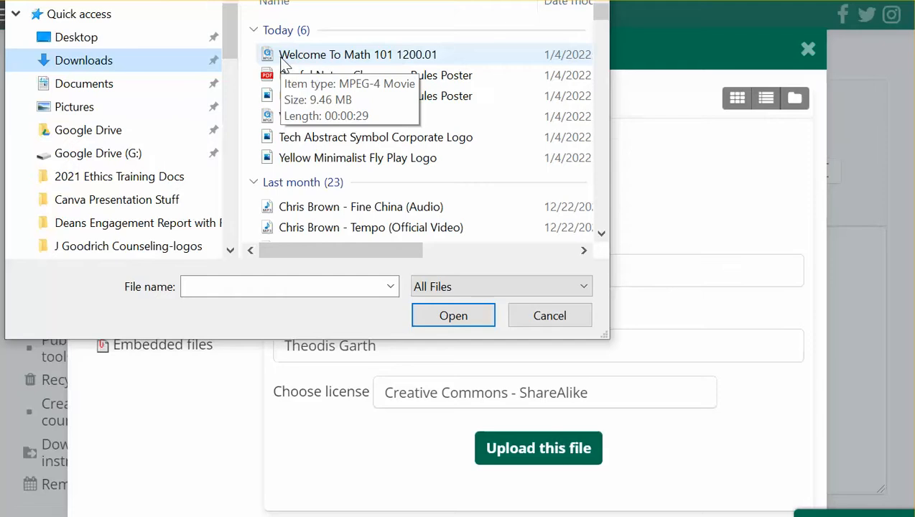
click(330, 69)
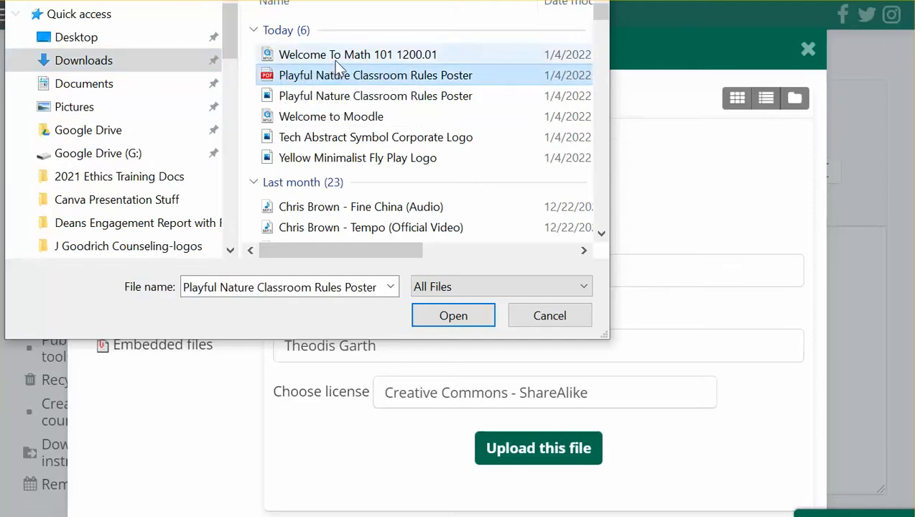
click(334, 57)
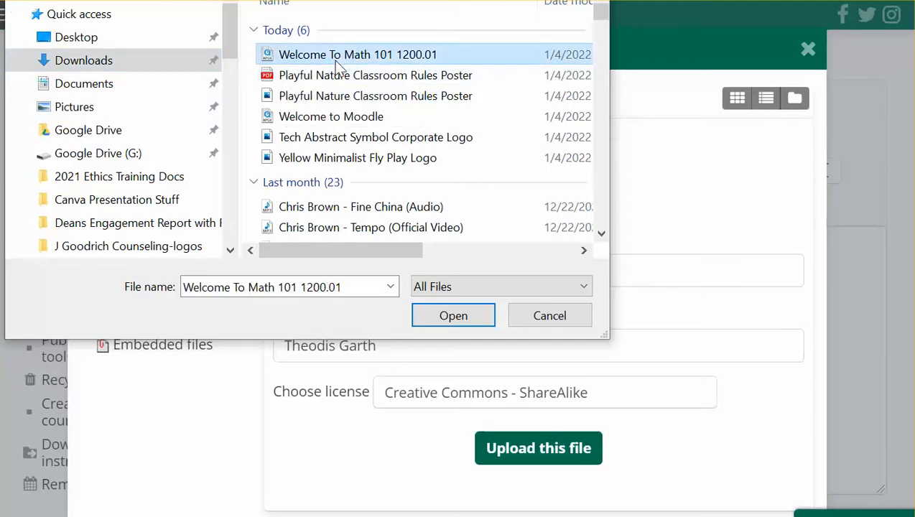
click(453, 316)
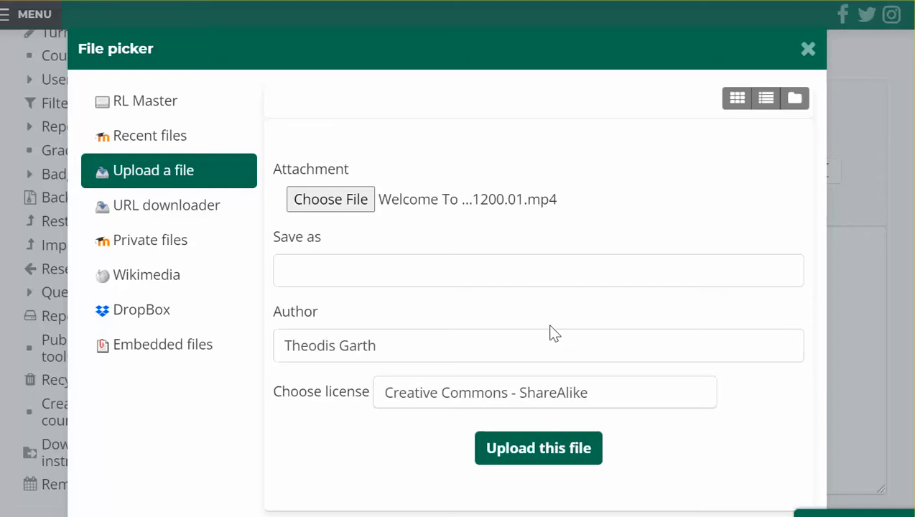
click(517, 460)
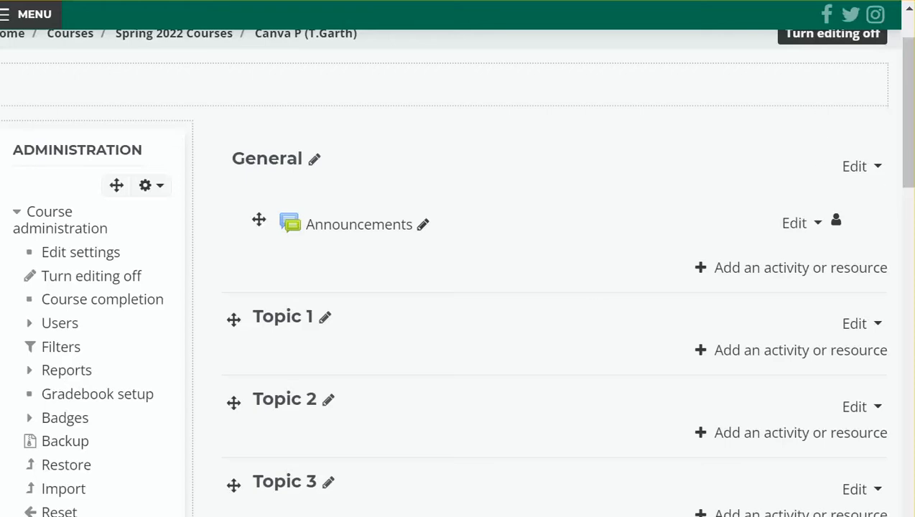
- Bring "Welcome To Math 101 1200.01" from the Downloads folder into the General section, and upload it as media on the course page
scroll(446, 317, down, 2)
scroll(445, 317, up, 2)
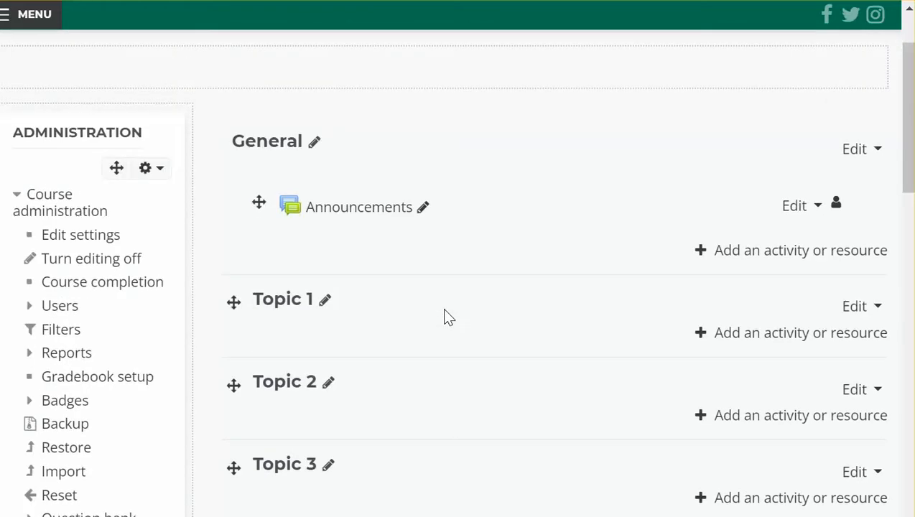
scroll(445, 317, down, 2)
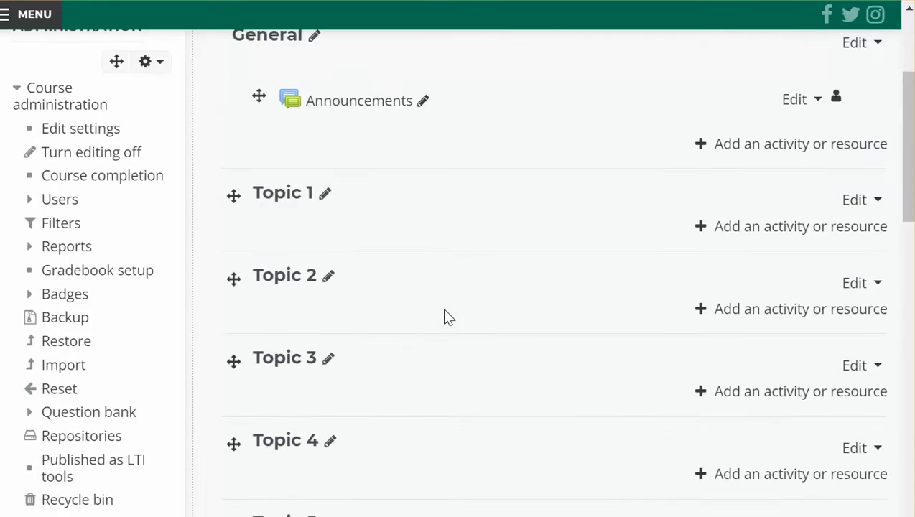
key(alt+Tab)
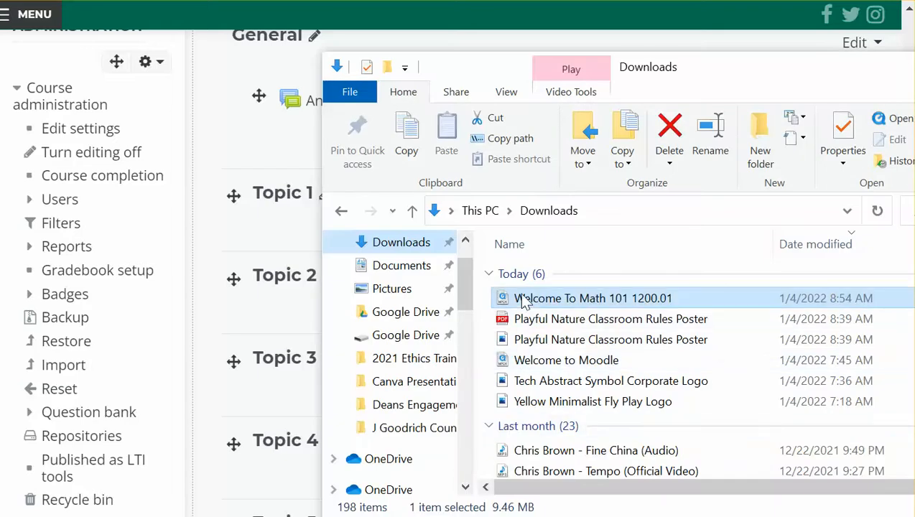
drag(522, 302, 270, 149)
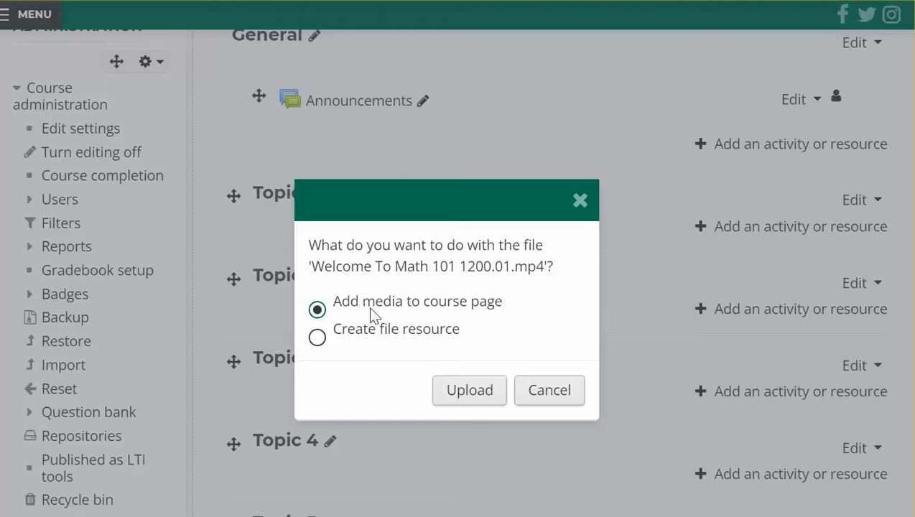
click(496, 390)
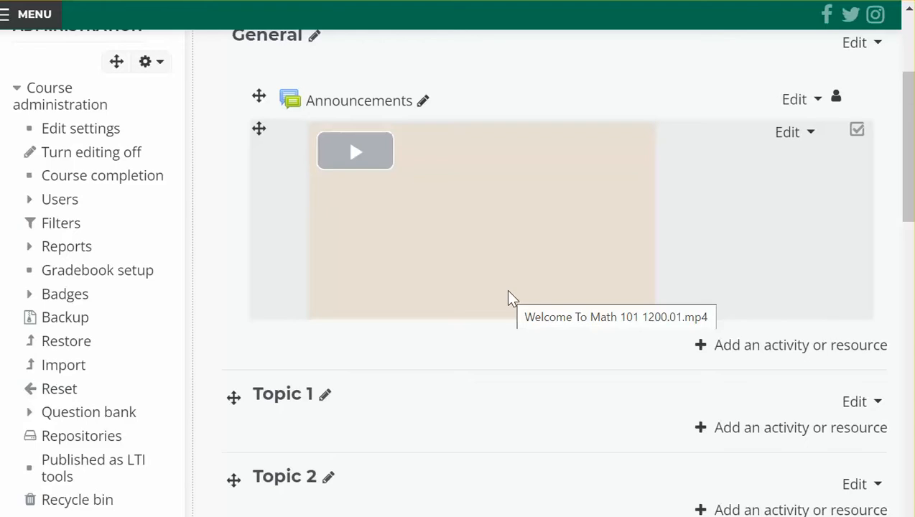
- Switch the Moodle course view to the Student role and play the welcome video in the General section
scroll(652, 266, up, 3)
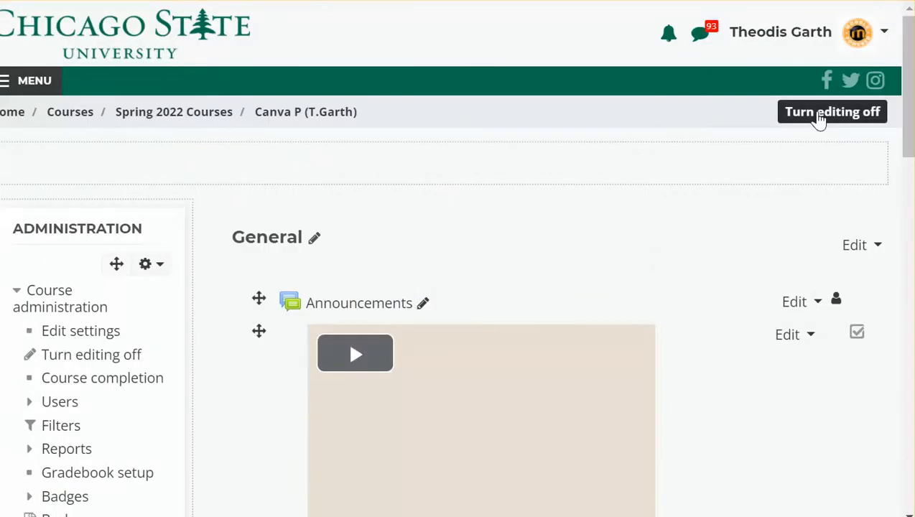
click(870, 39)
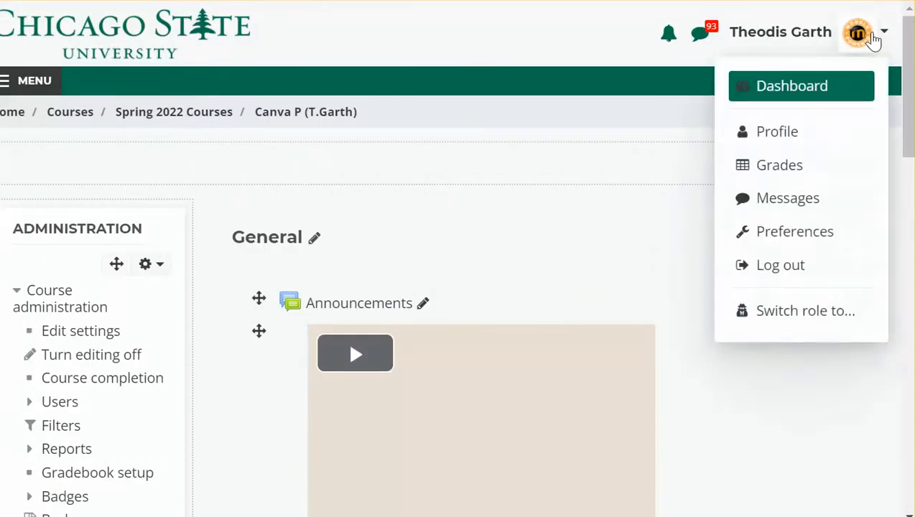
click(793, 324)
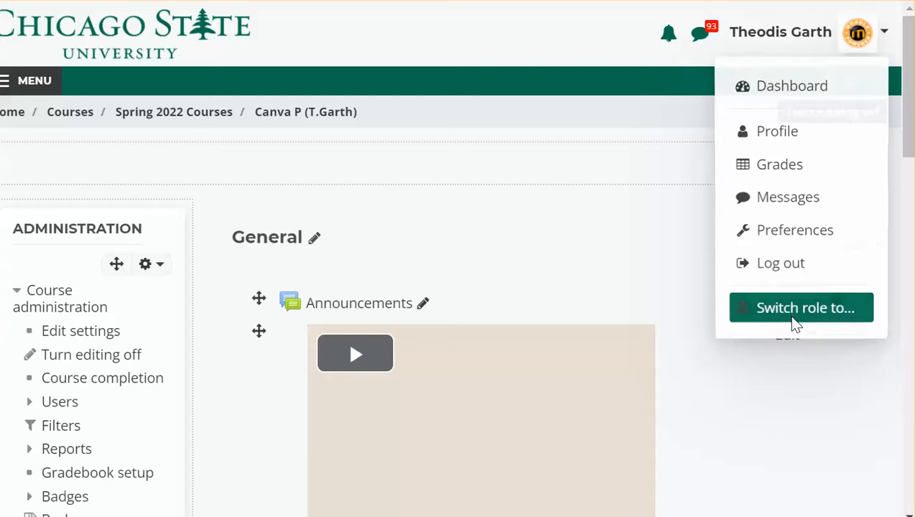
scroll(399, 332, down, 3)
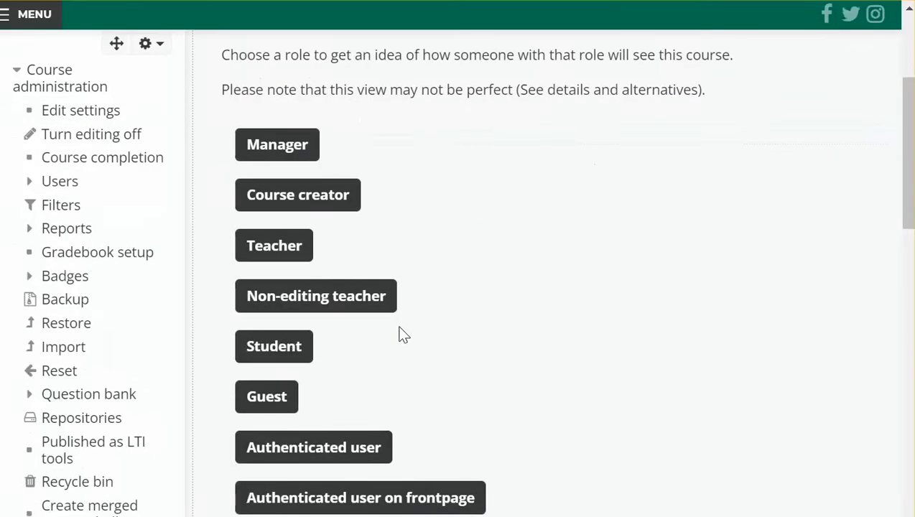
click(299, 358)
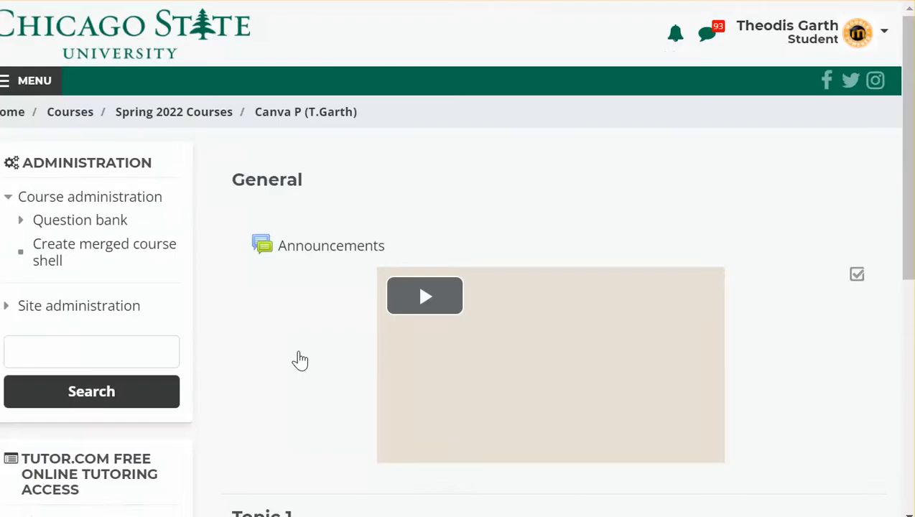
scroll(736, 192, down, 2)
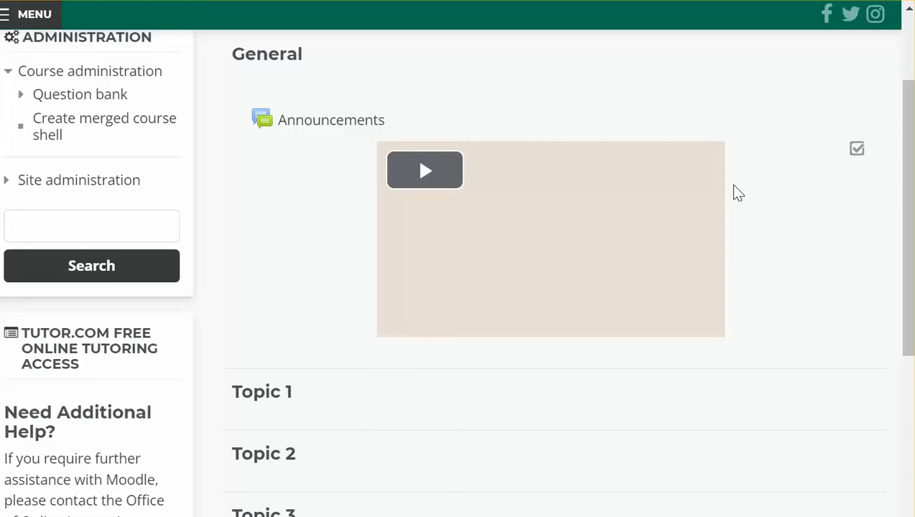
click(435, 178)
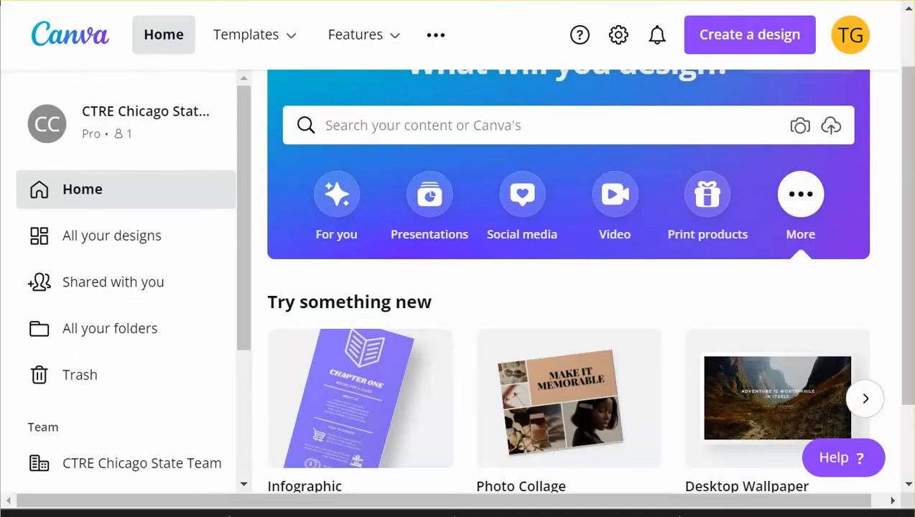
- In Canva, create a blank Photo Collage design from the "Try something new" suggestions on the home page
mouse_move(364, 35)
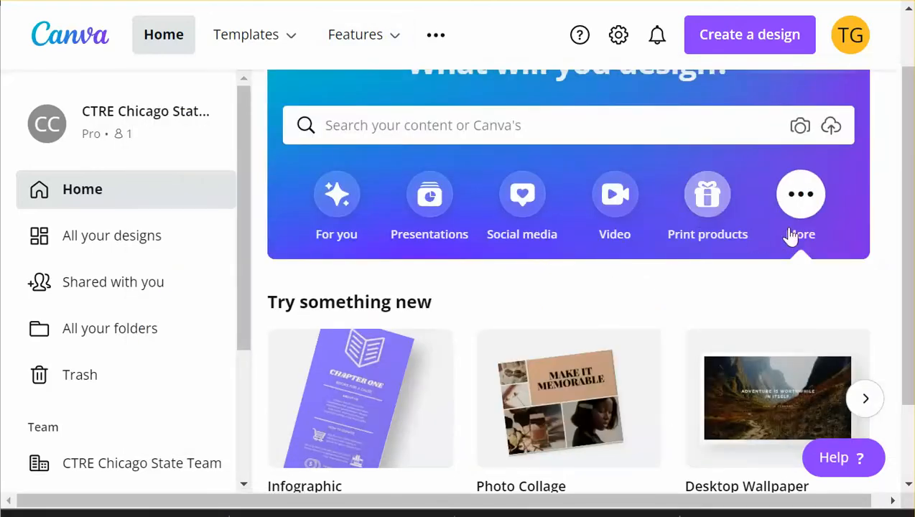
scroll(675, 394, down, 2)
mouse_move(578, 325)
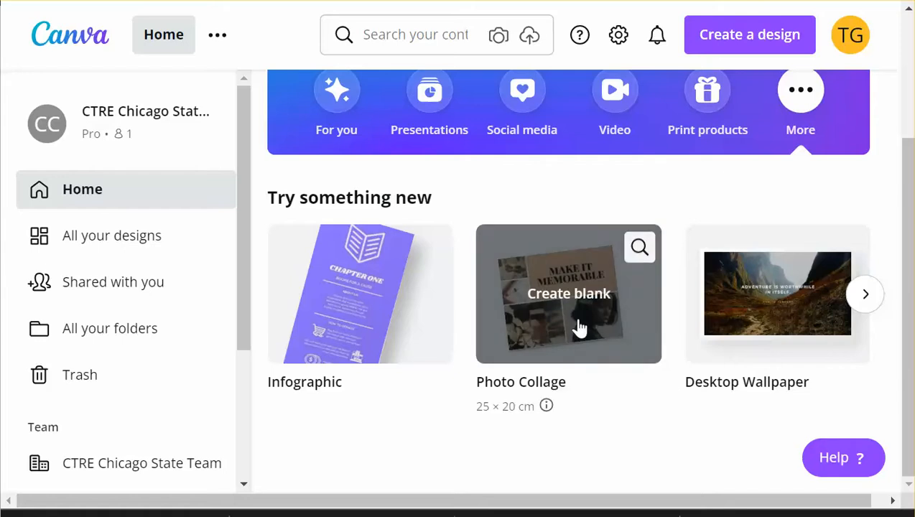
click(574, 320)
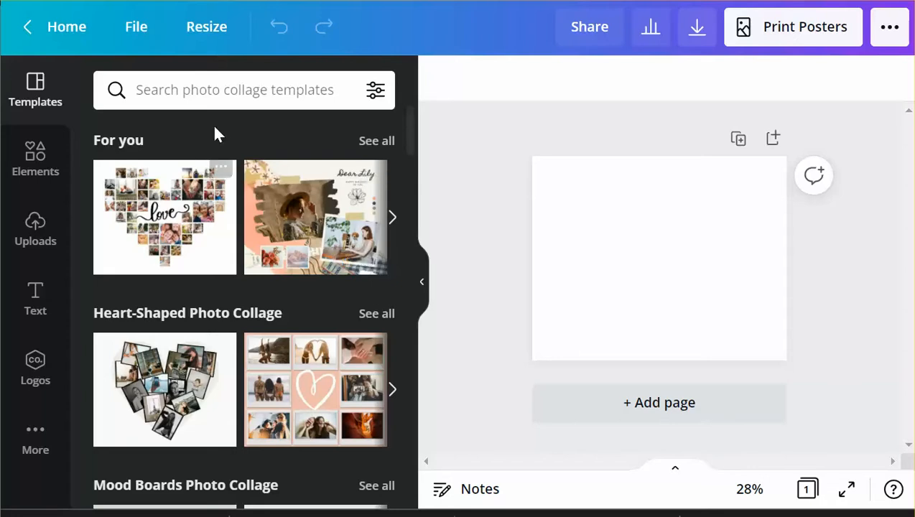
- Search the photo collage templates for "health" and apply the first template, the yoga and self-care collage, to the blank page
click(255, 102)
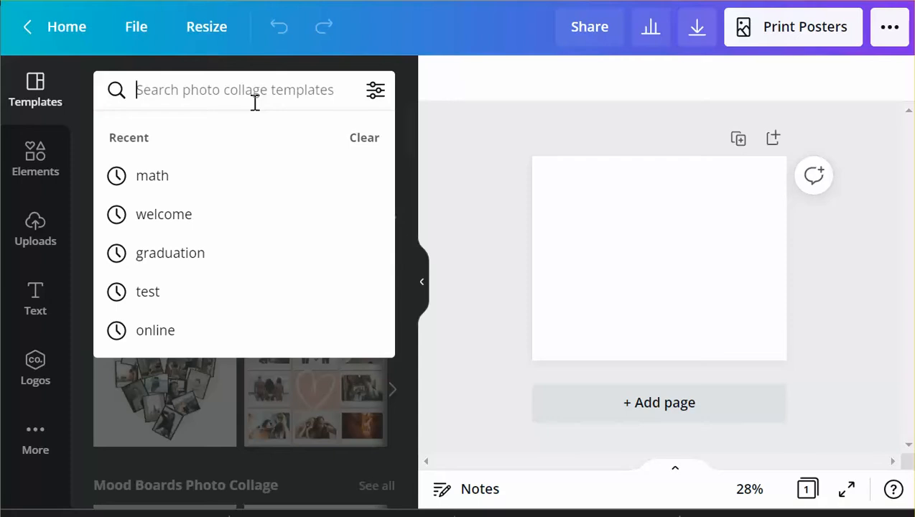
text(health)
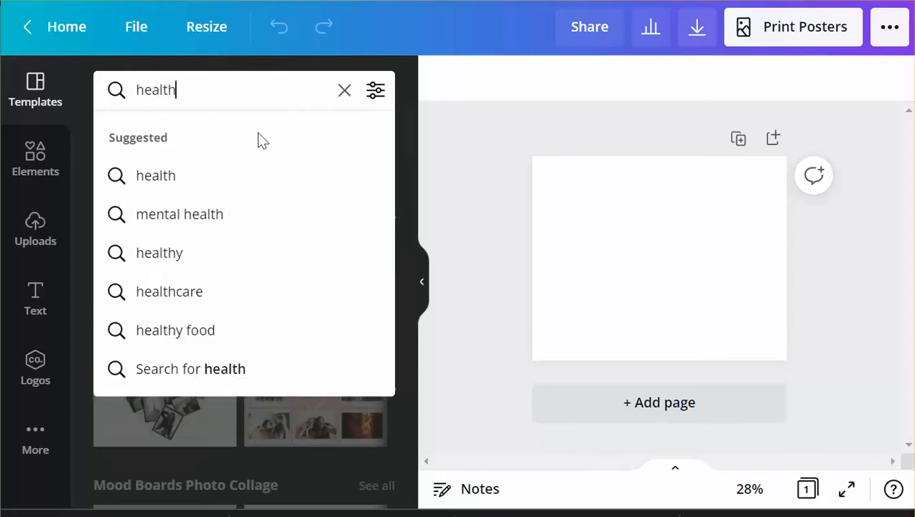
key(Return)
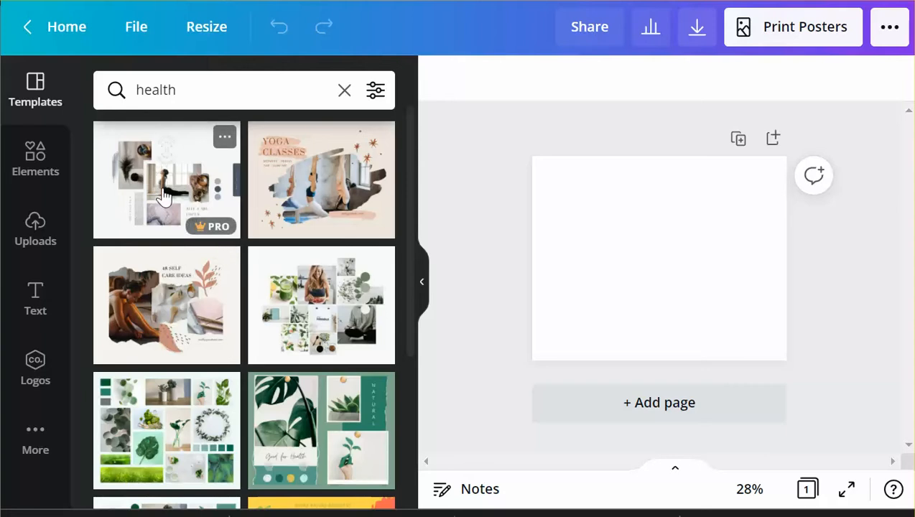
mouse_move(164, 194)
mouse_down()
mouse_move(184, 173)
mouse_move(402, 167)
mouse_move(593, 225)
mouse_up()
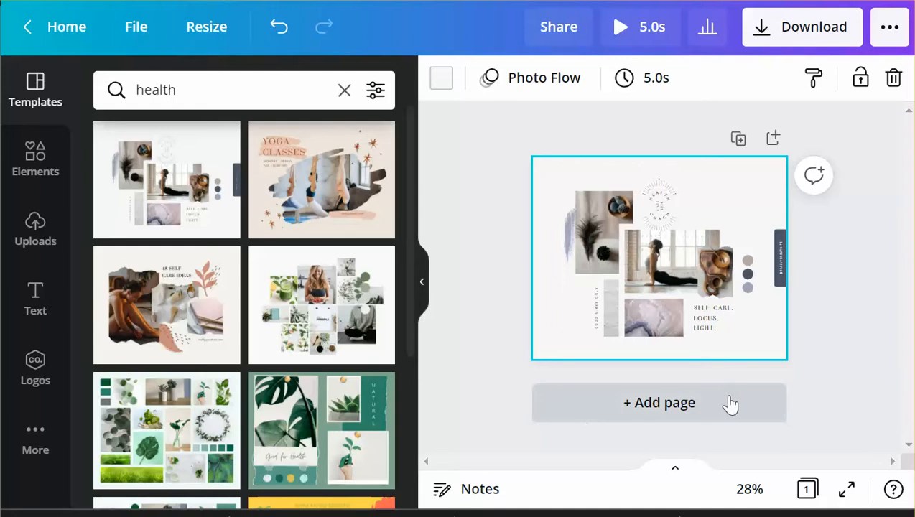
- Switch to the "Additional Resources for Canva" slide in the presentation and open its Canva for Education Tutorial link
mouse_move(548, 514)
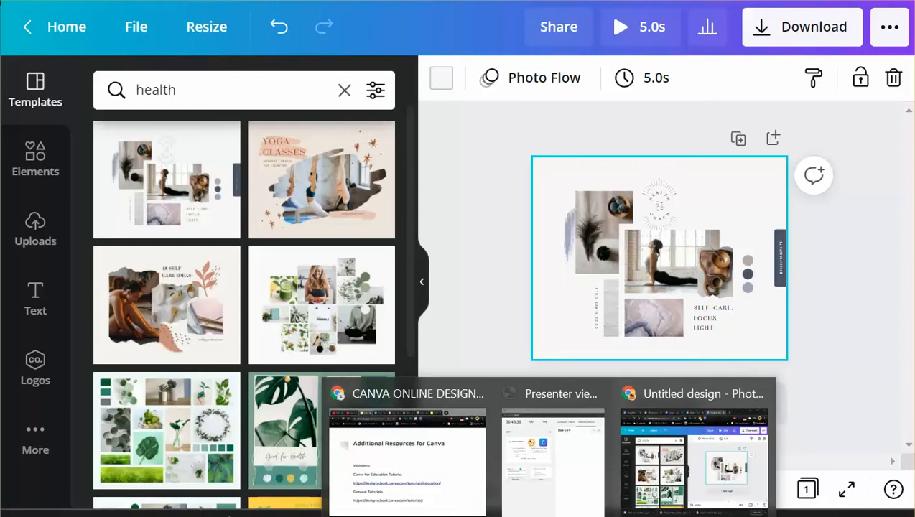
click(453, 481)
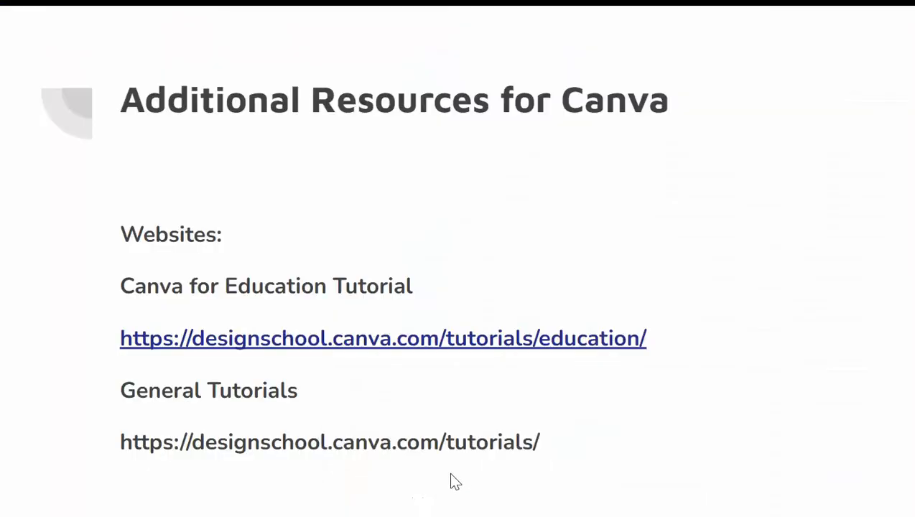
click(527, 224)
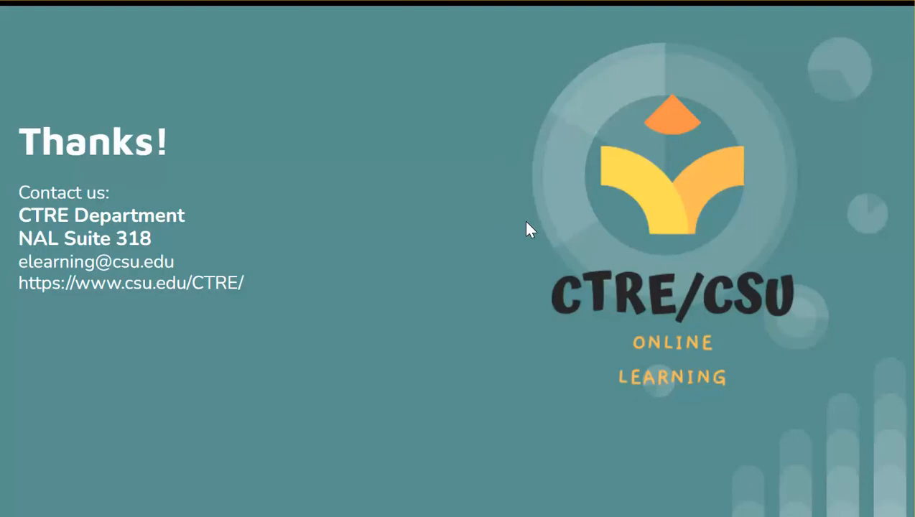
key(Left)
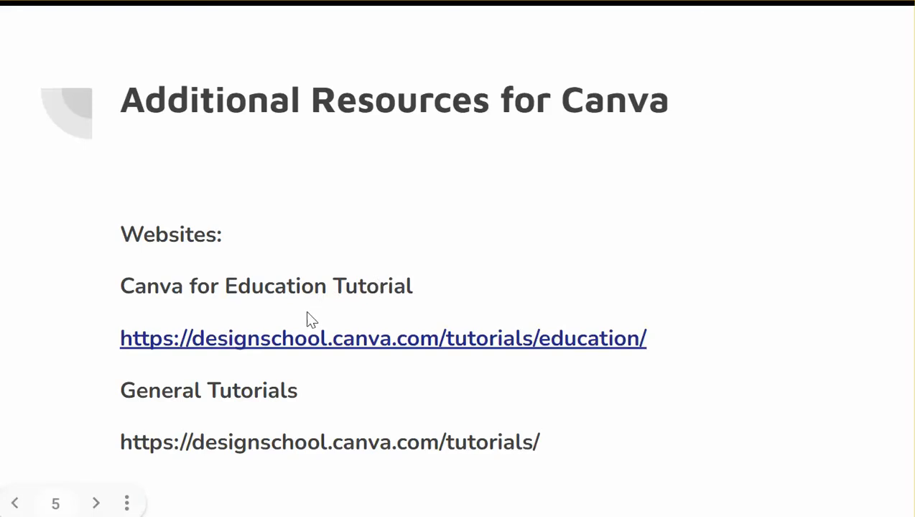
click(307, 344)
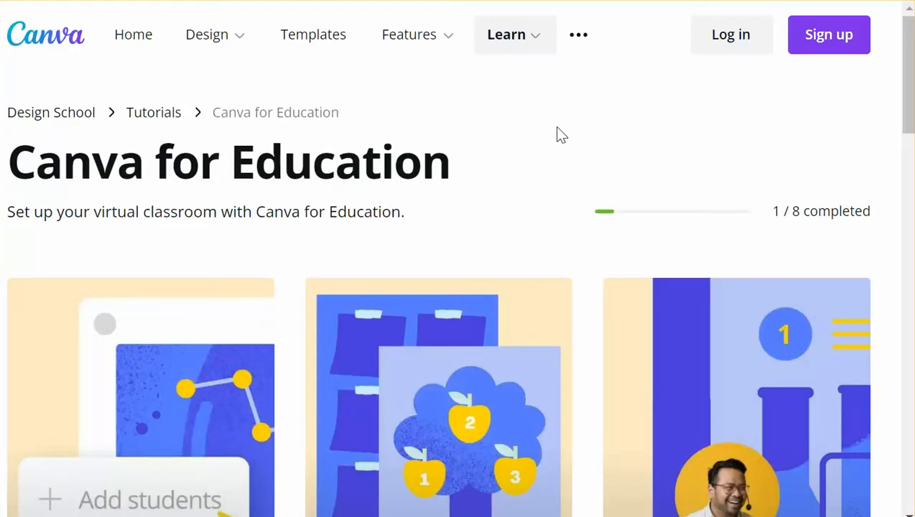
- Look through the video lessons on the Canva for Education tutorial page and return to its heading
scroll(563, 135, down, 5)
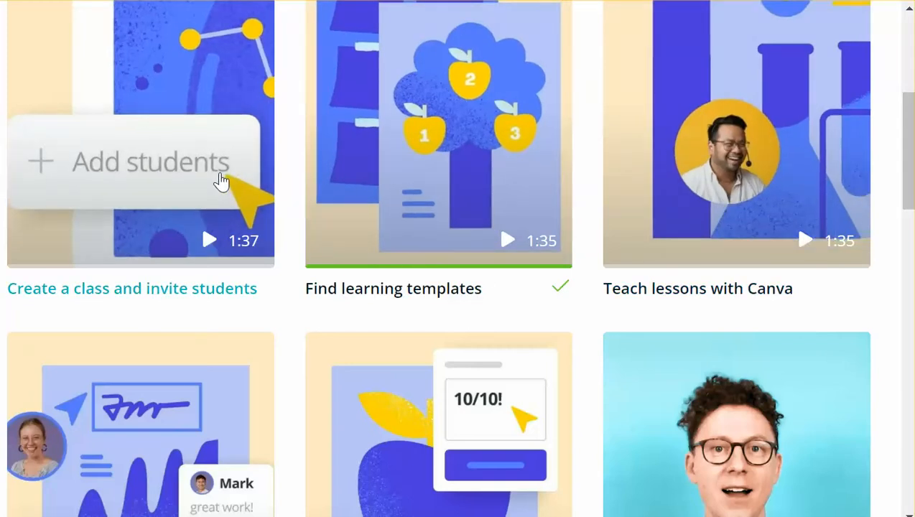
scroll(301, 321, down, 3)
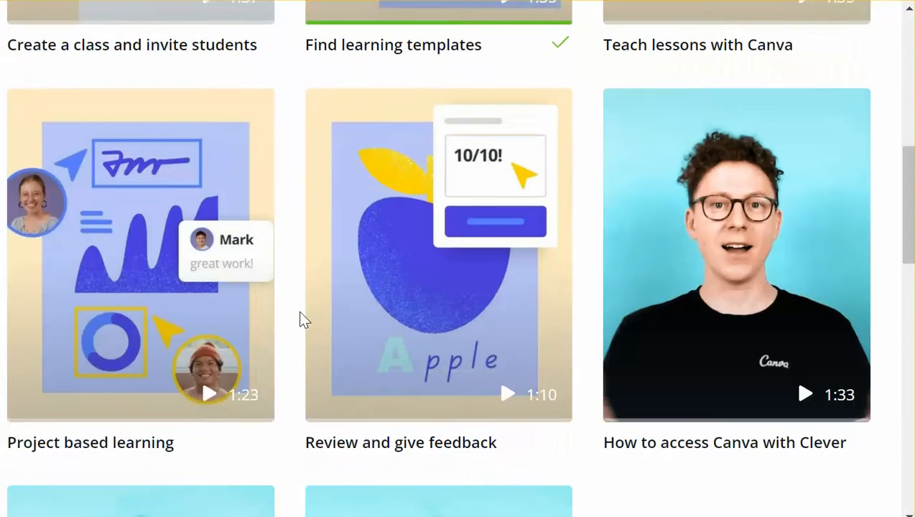
scroll(300, 319, down, 2)
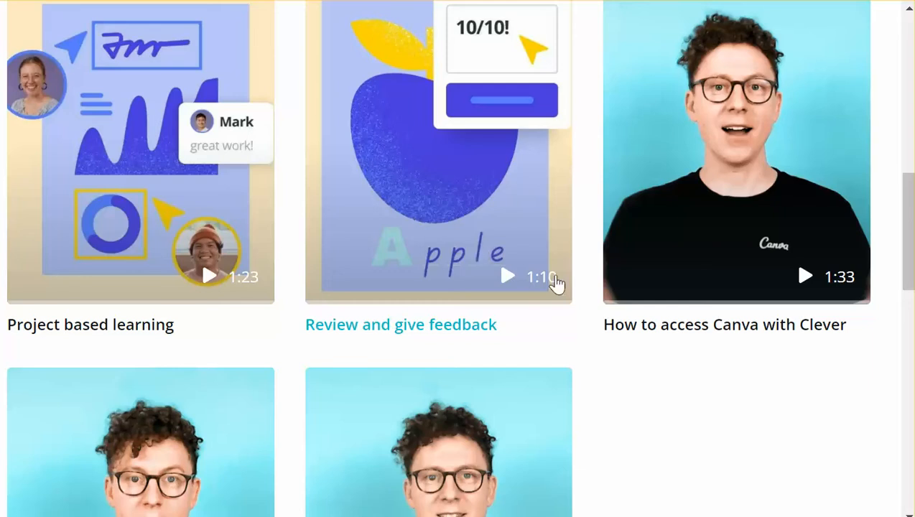
scroll(516, 347, down, 4)
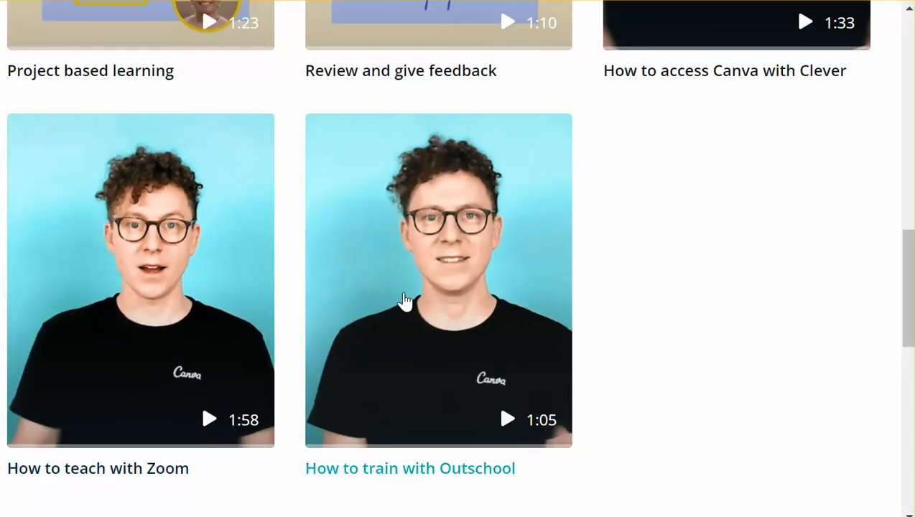
scroll(588, 199, up, 2)
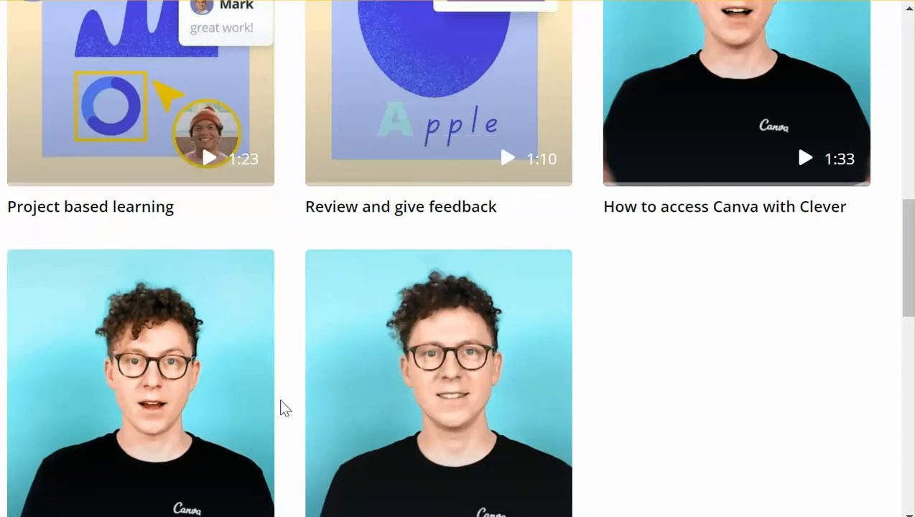
scroll(273, 408, down, 2)
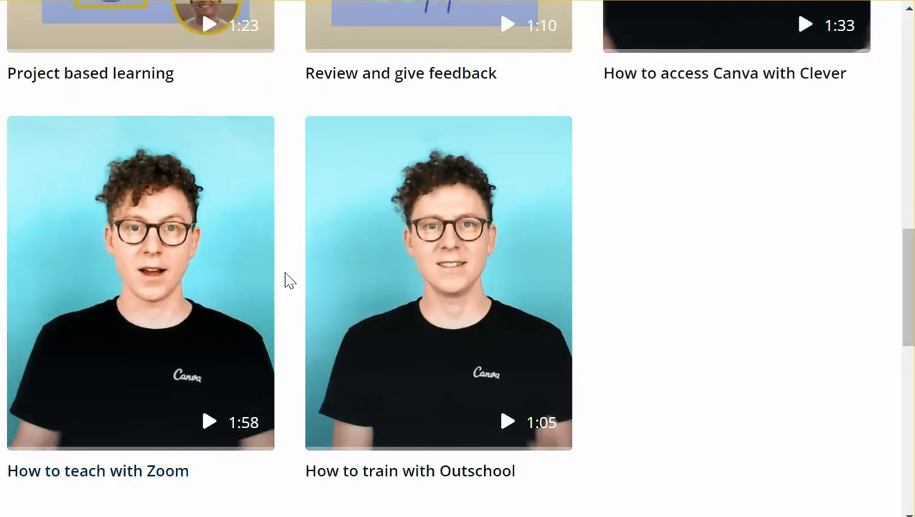
scroll(285, 279, up, 5)
scroll(285, 279, up, 1)
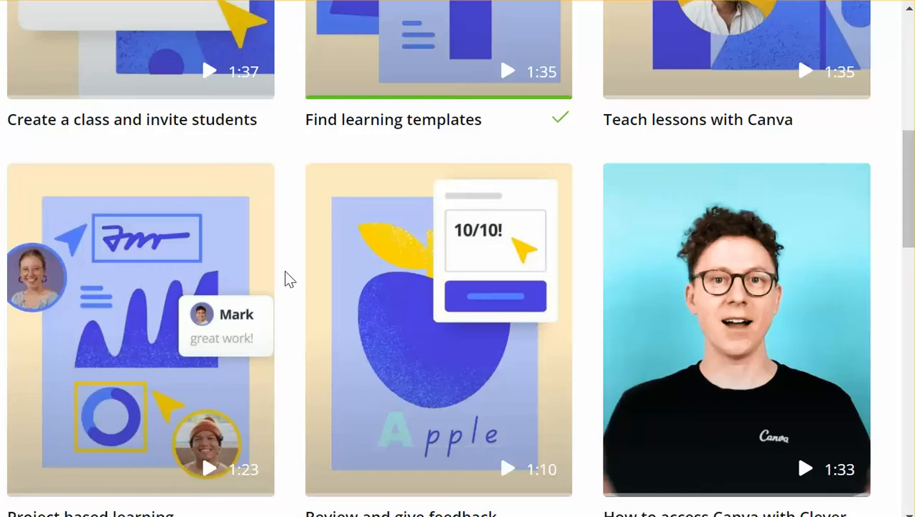
scroll(285, 279, up, 6)
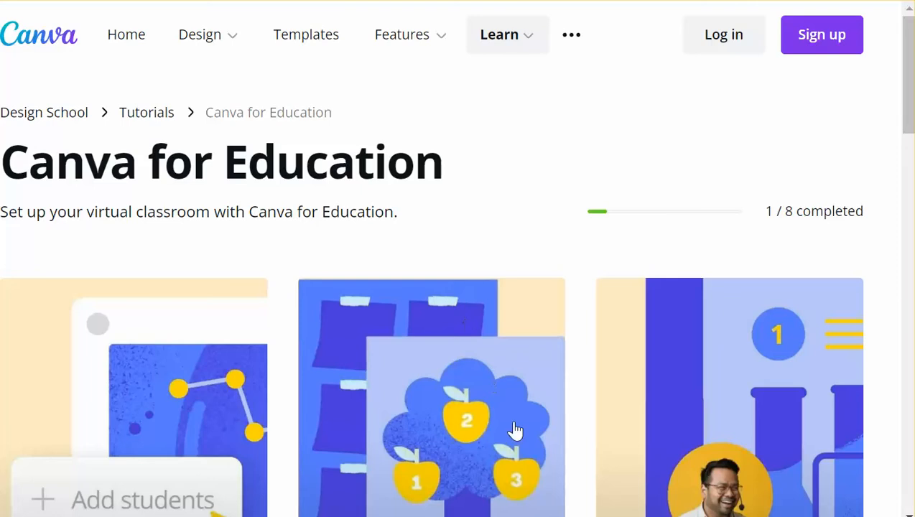
mouse_move(549, 516)
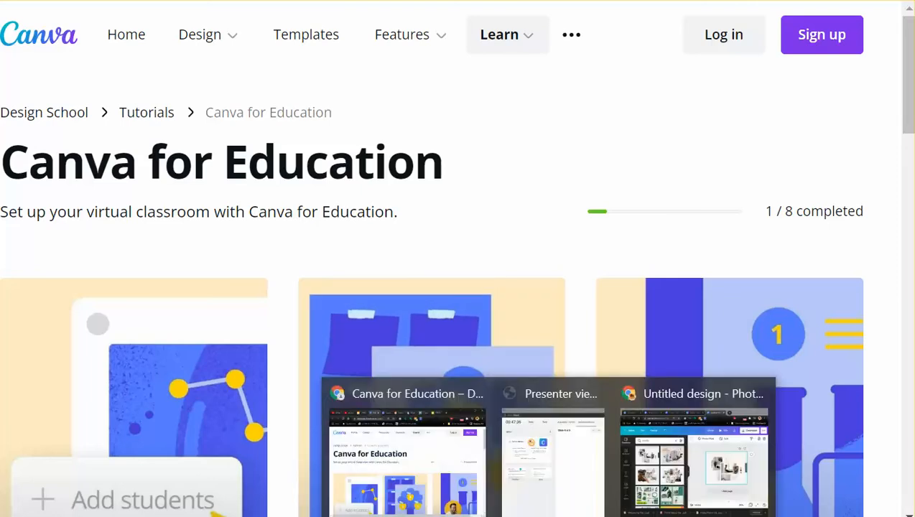
click(430, 463)
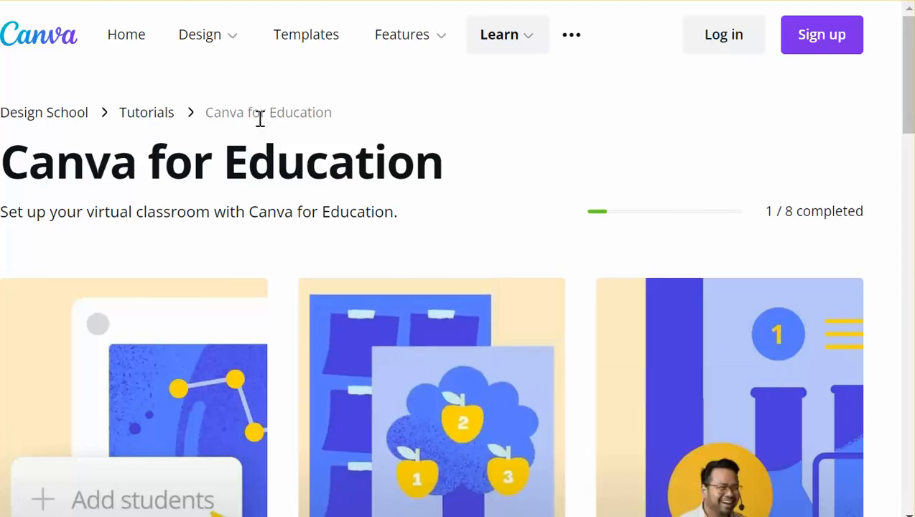